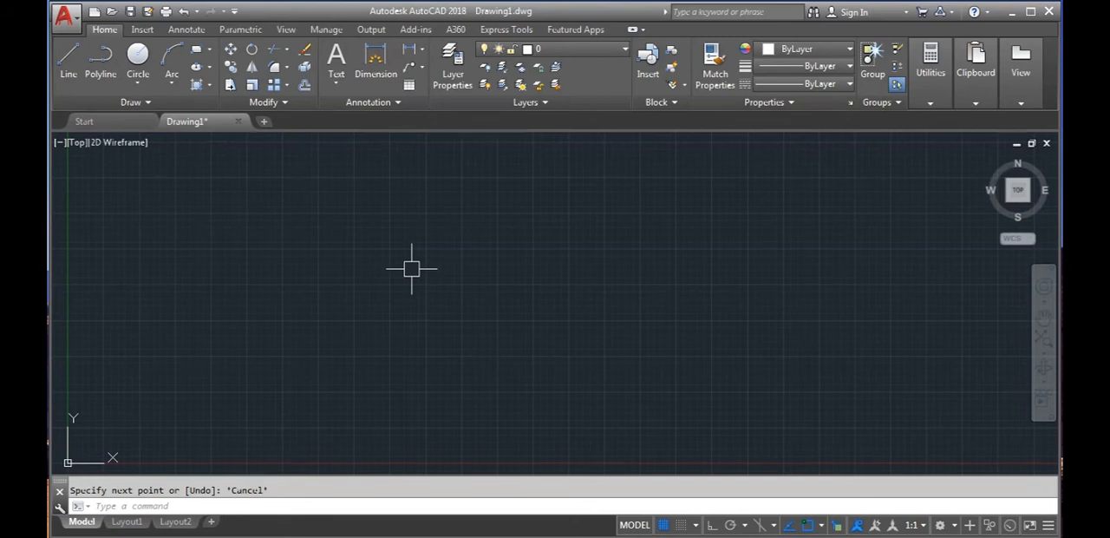
- Open the recent Final Drawing file, examine its sections, plan and tables, and close it
click(101, 127)
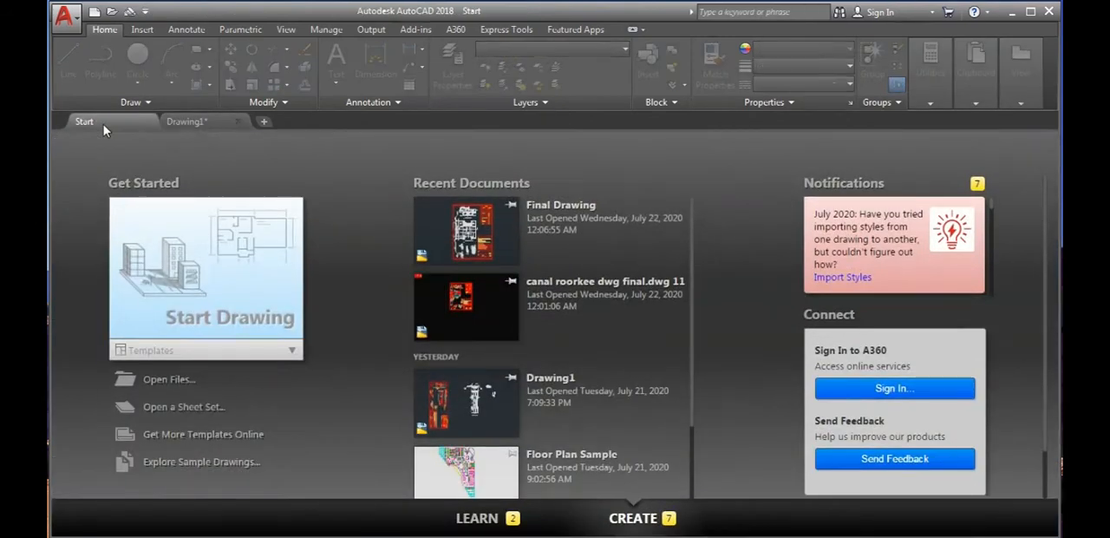
click(465, 243)
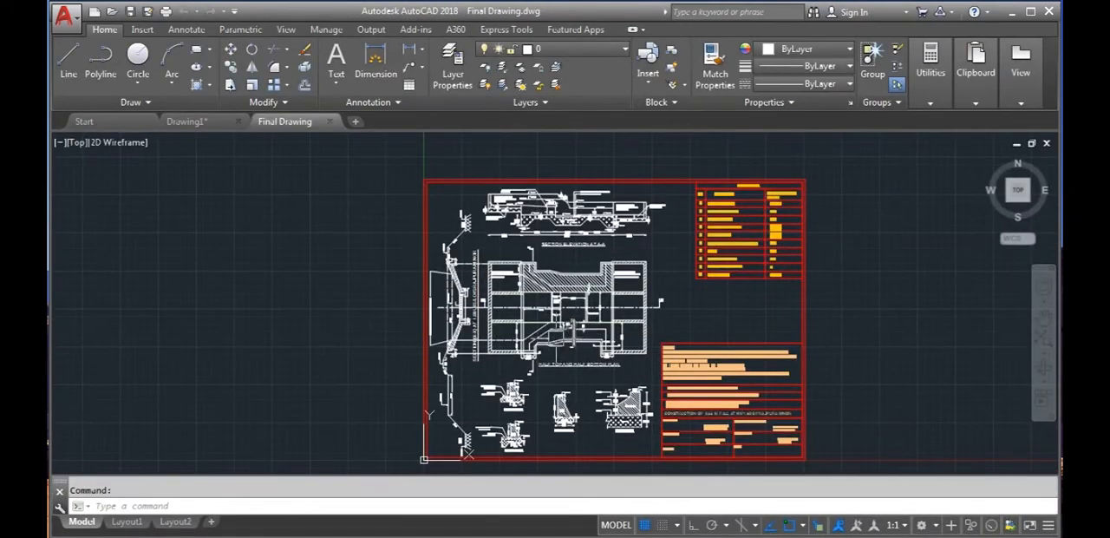
scroll(450, 416, up, 5)
mouse_move(718, 182)
middle_down()
mouse_move(666, 352)
mouse_move(669, 395)
middle_up()
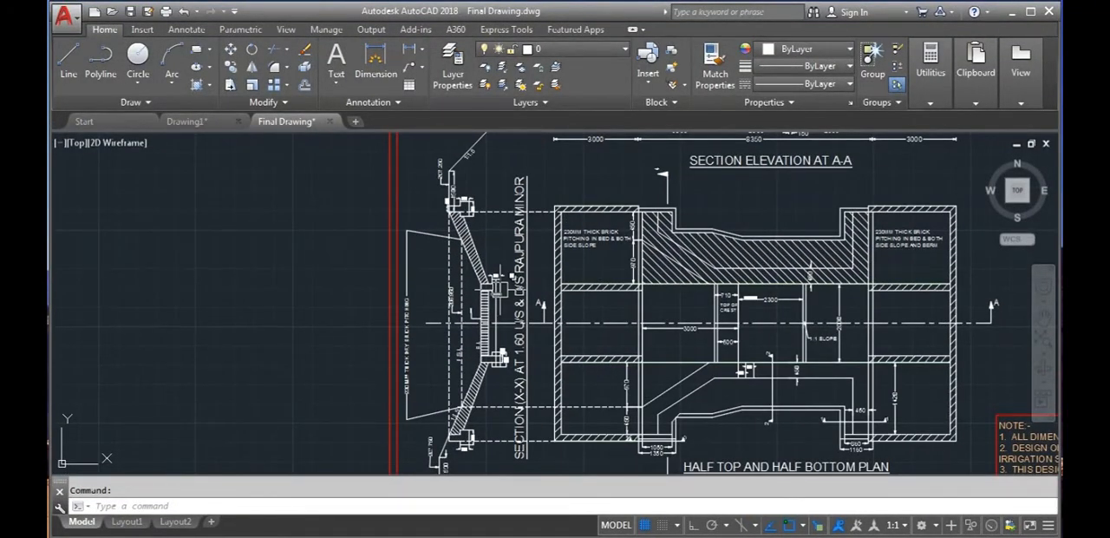
scroll(500, 291, down, 6)
middle_drag(499, 314, 449, 303)
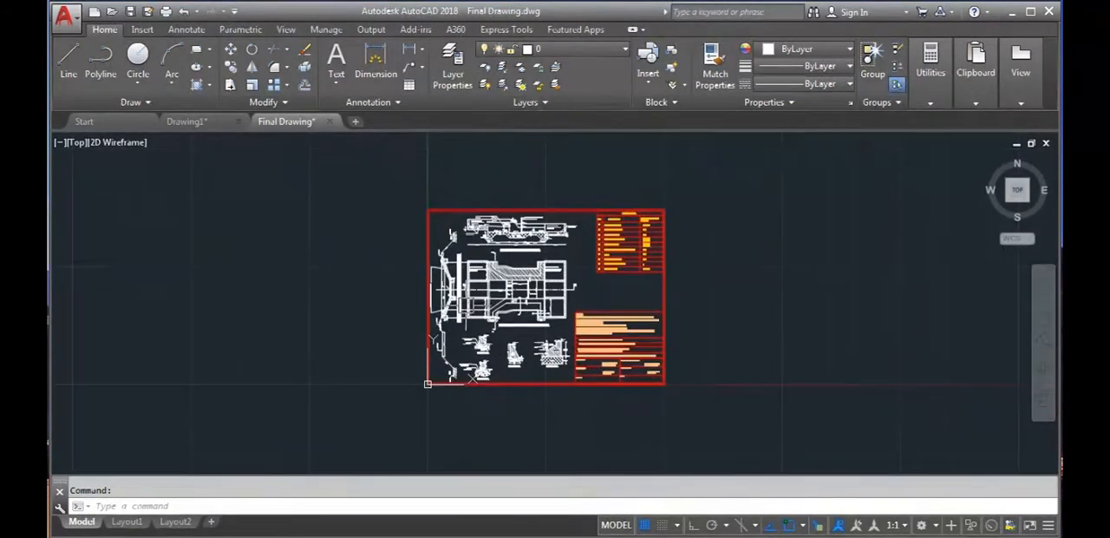
scroll(529, 307, up, 2)
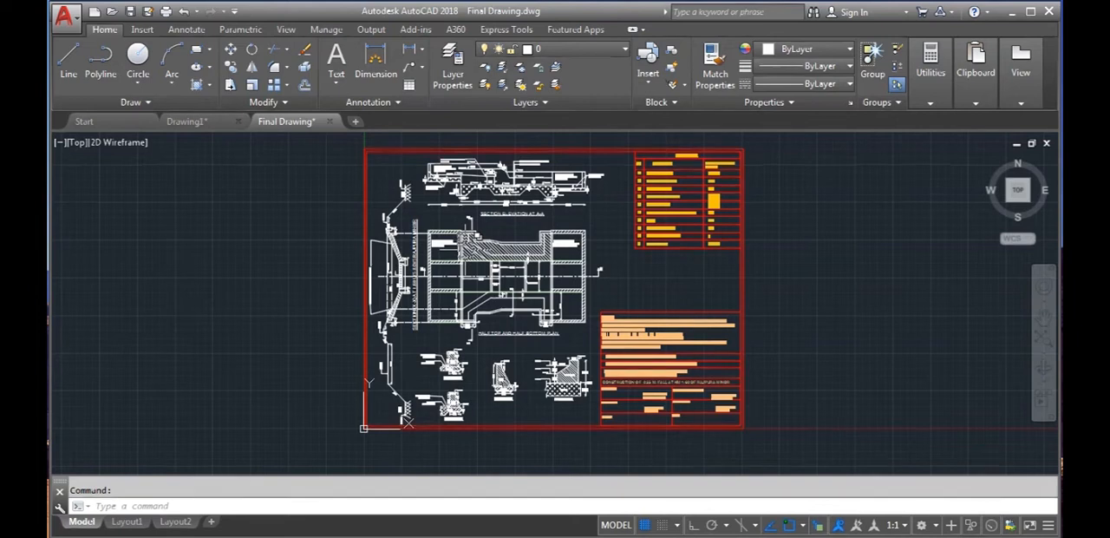
click(330, 121)
click(585, 311)
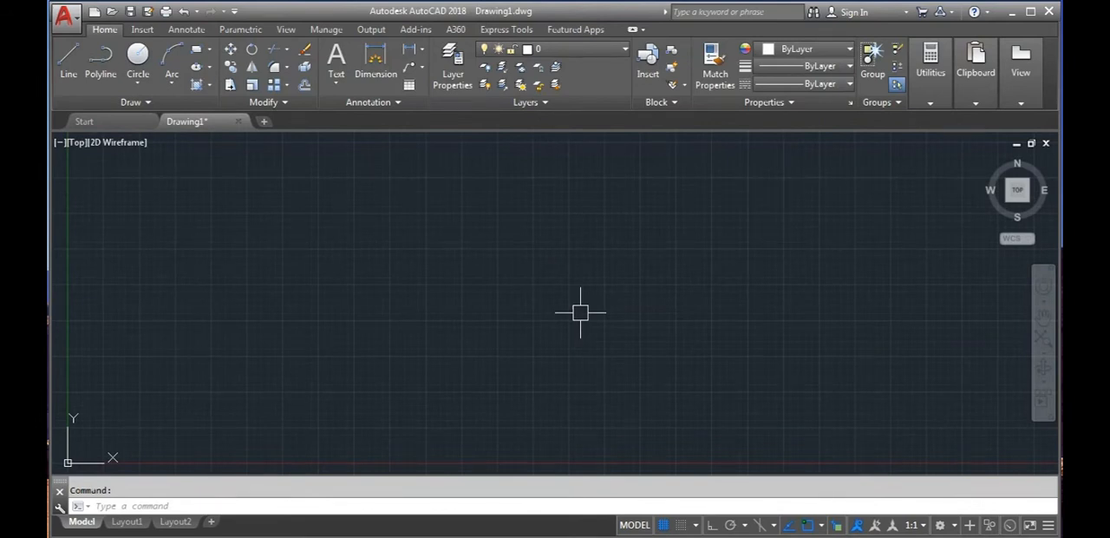
- Open the drafting settings and review the snap and grid options and the other available settings categories
text(DS)
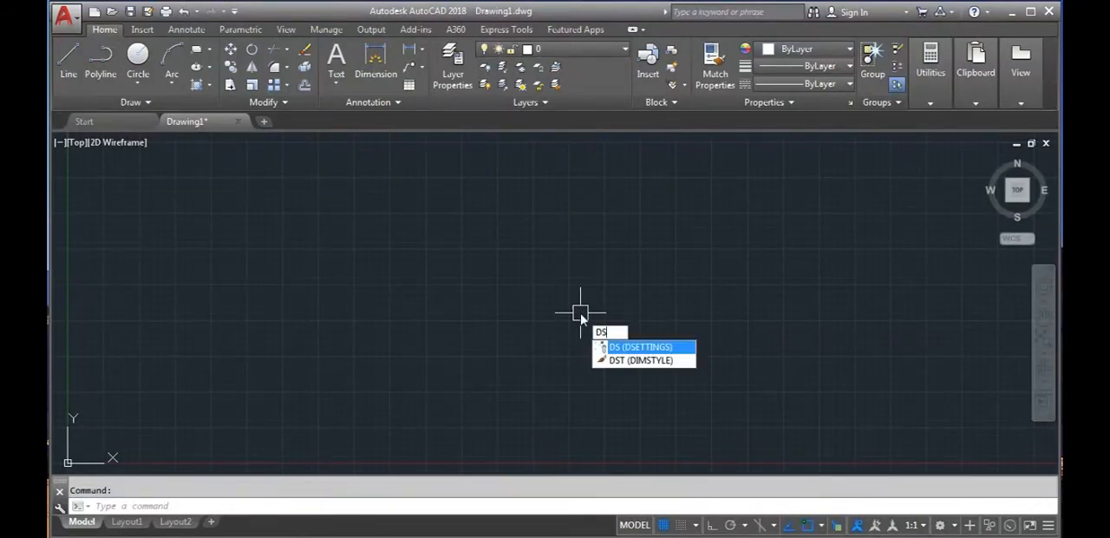
key(Return)
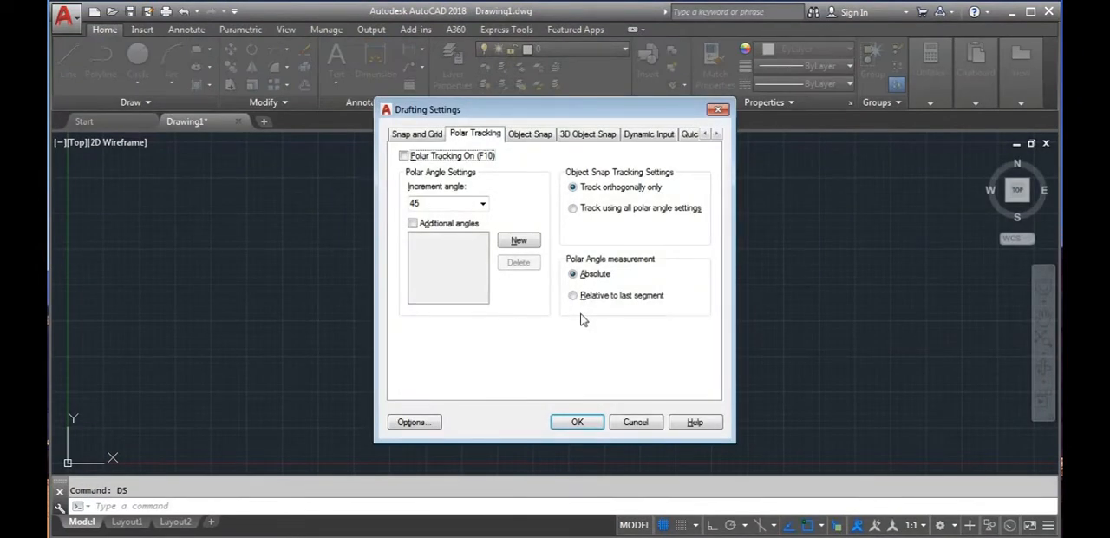
click(426, 136)
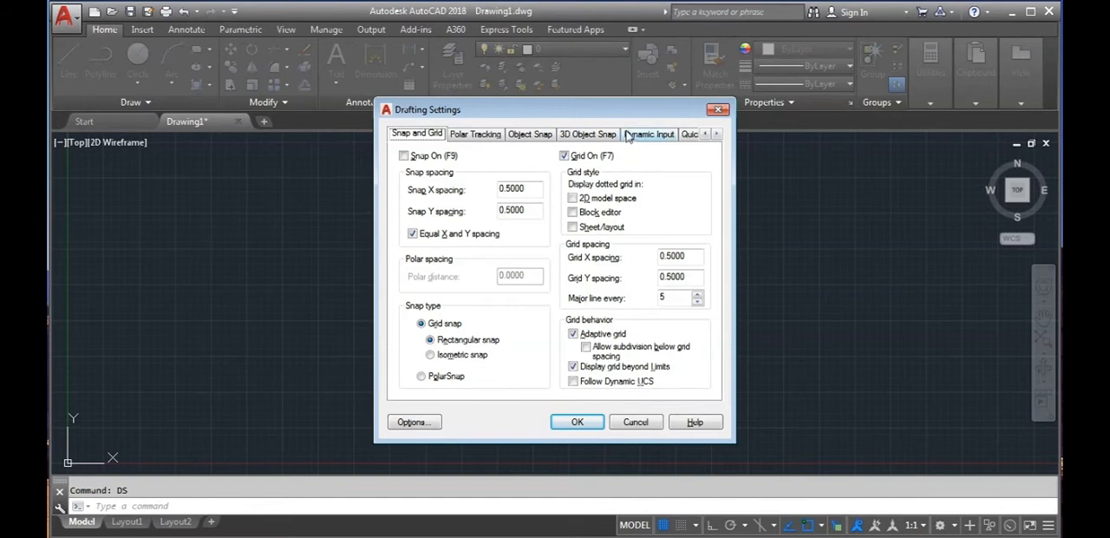
click(717, 134)
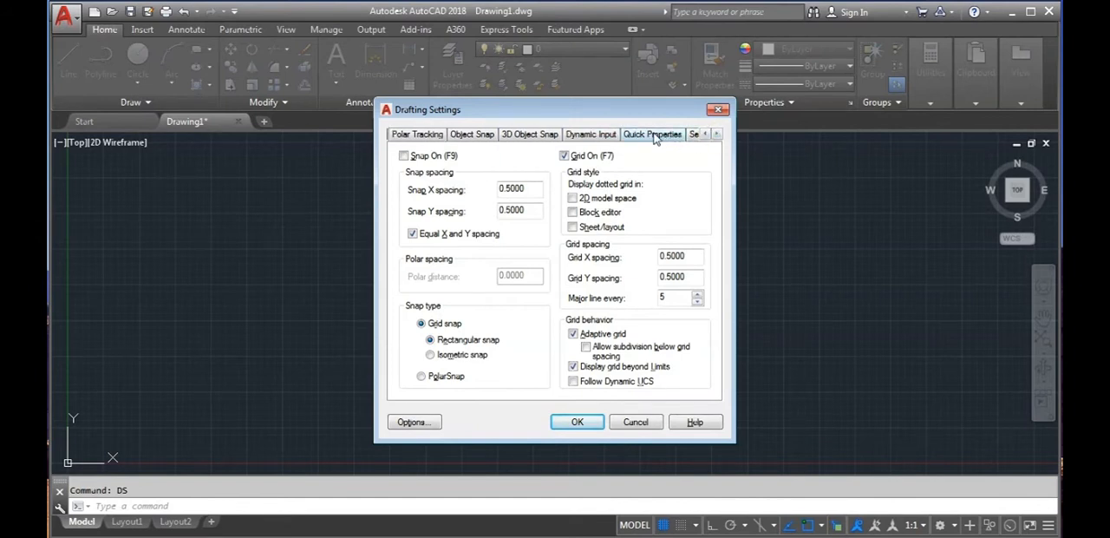
click(716, 133)
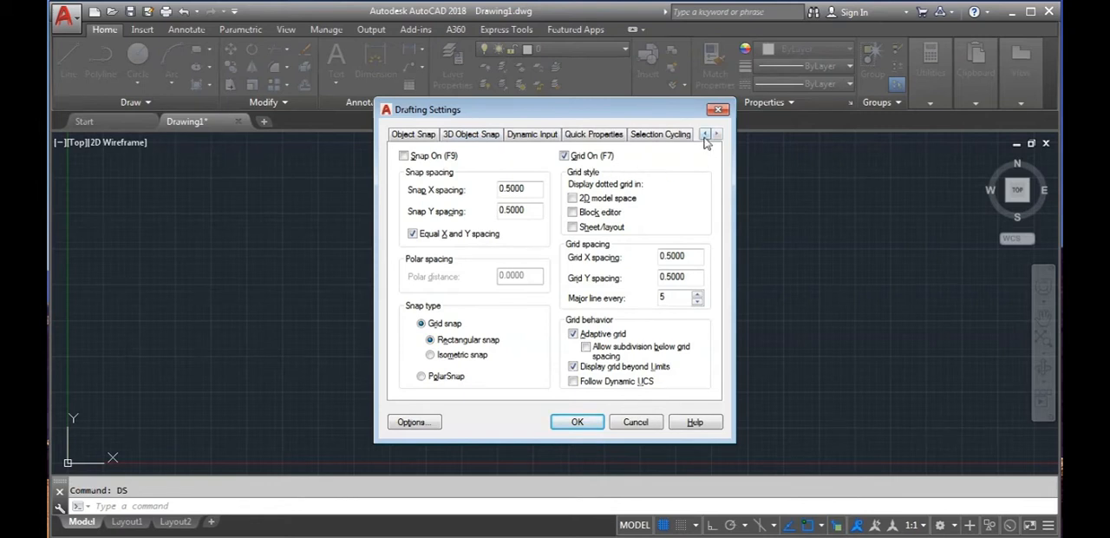
click(704, 133)
click(705, 134)
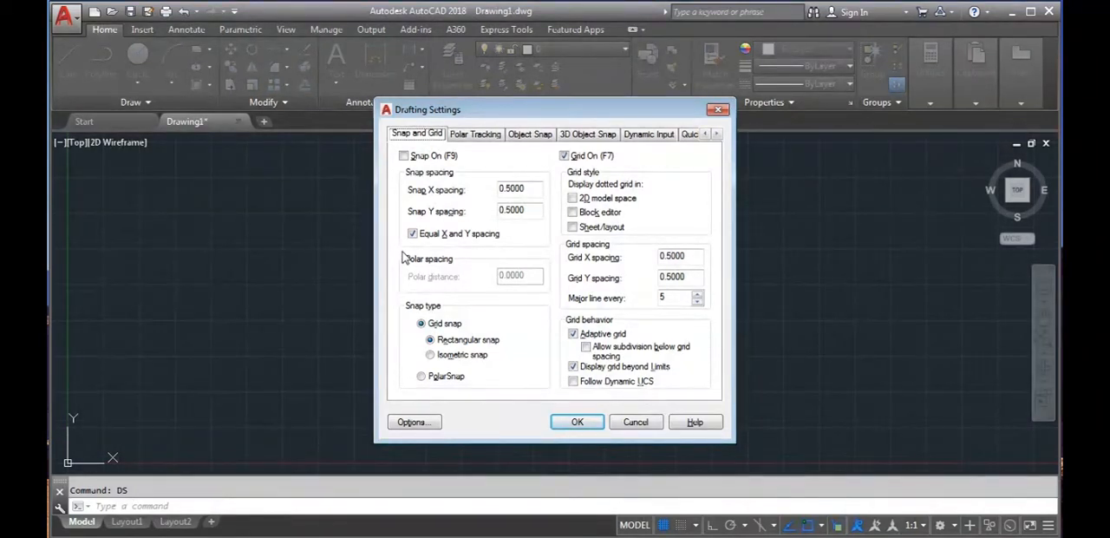
drag(426, 114, 777, 379)
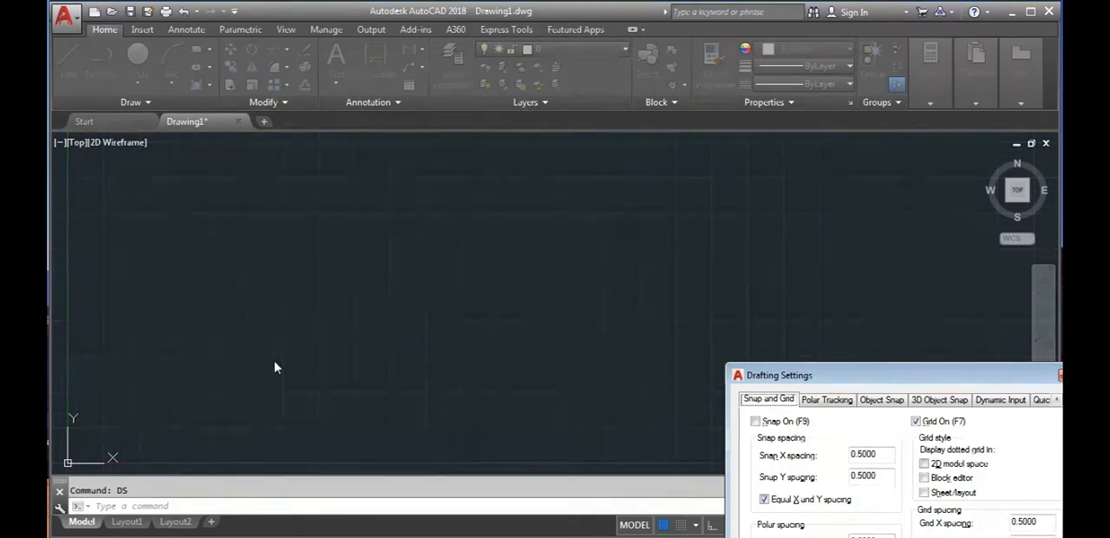
drag(828, 376, 689, 182)
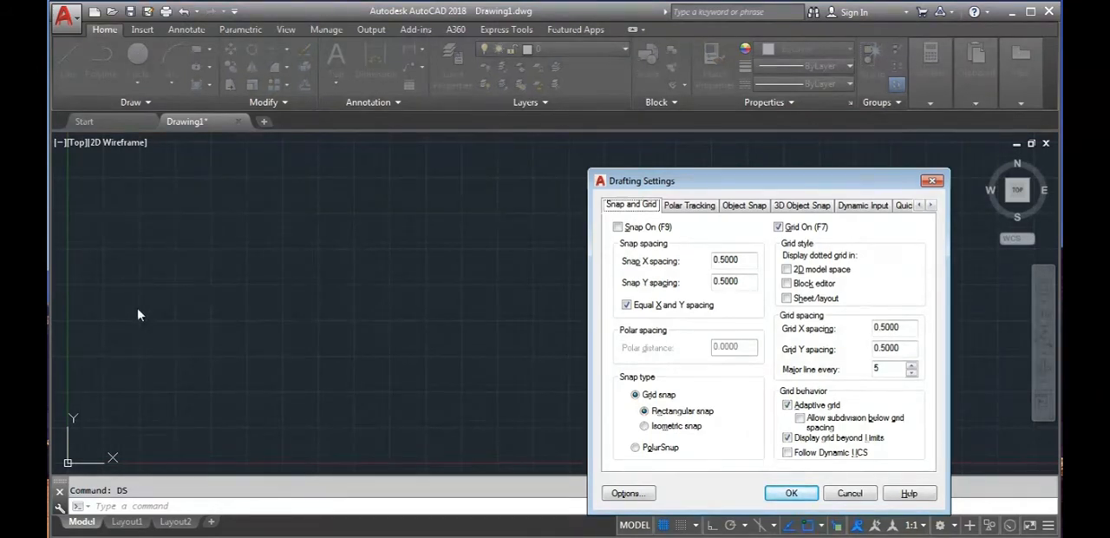
- Disable pointer input and dimension input in the dynamic input settings and apply the change
click(851, 205)
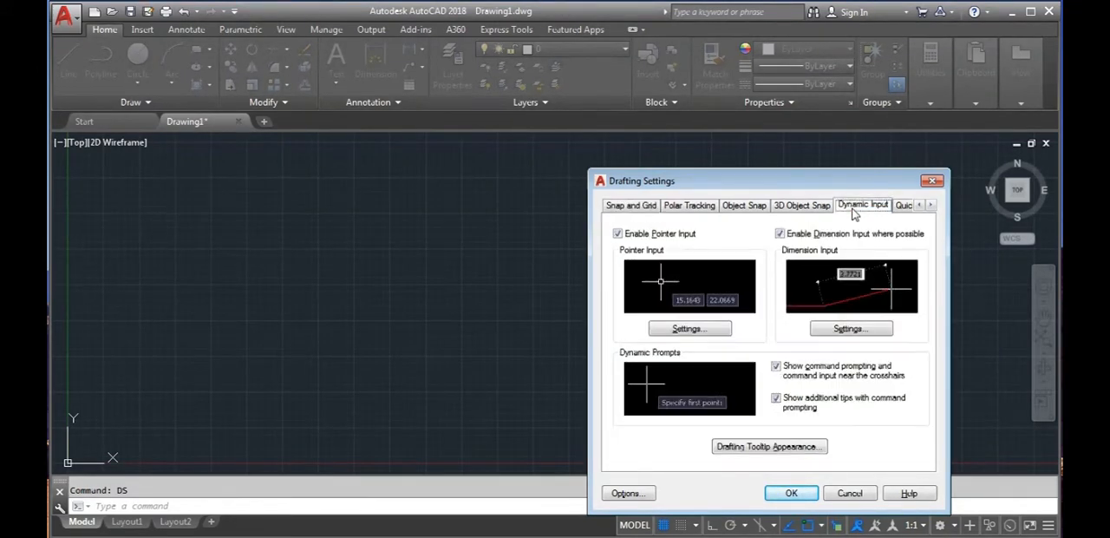
click(617, 234)
click(780, 234)
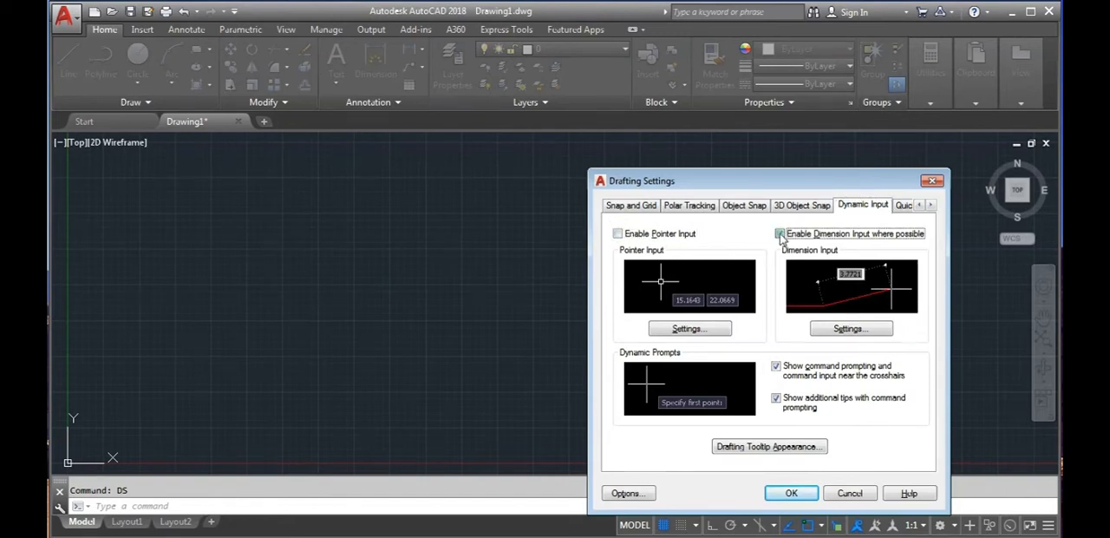
click(796, 494)
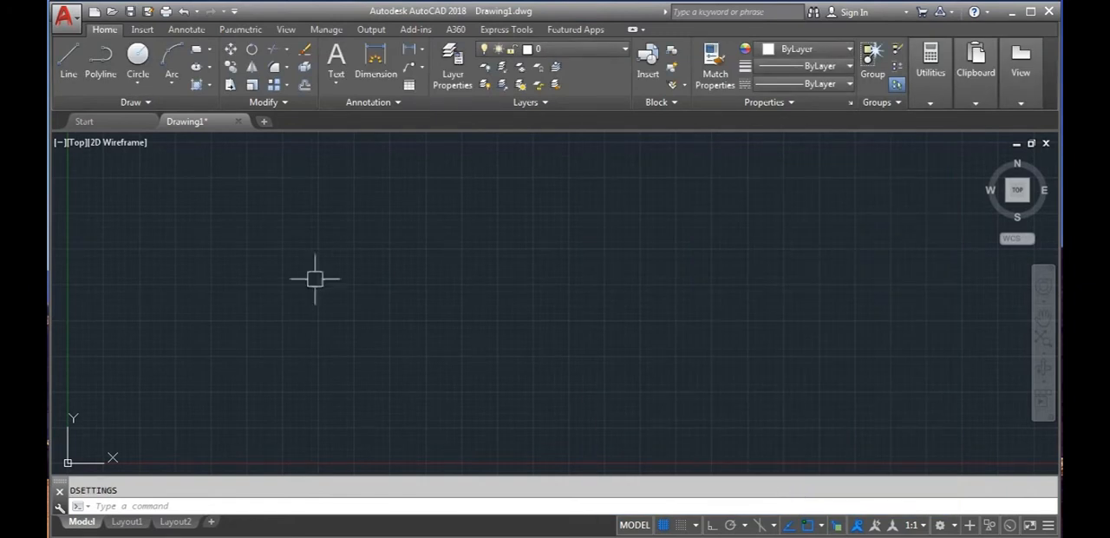
click(68, 61)
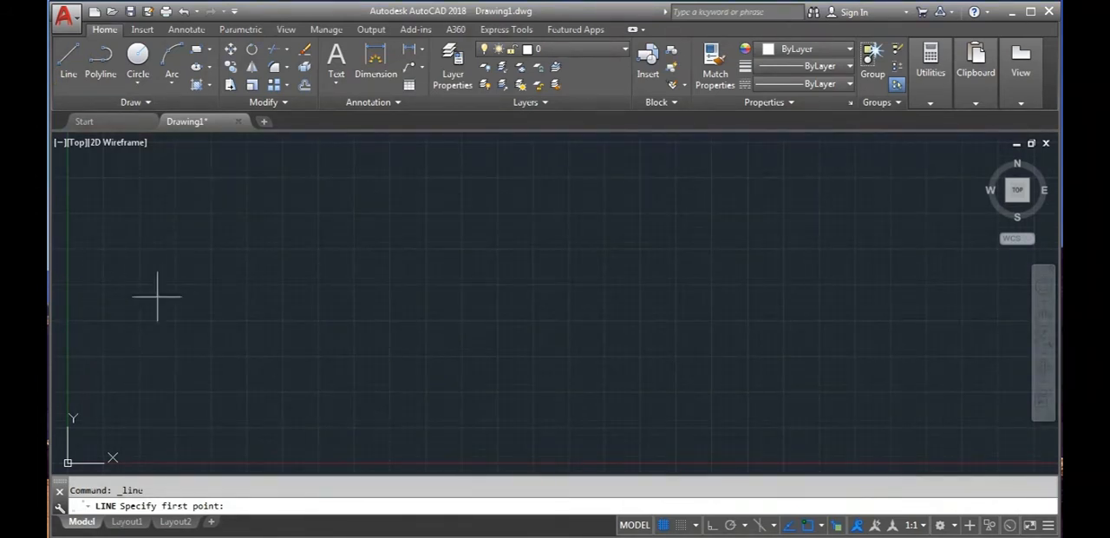
key(Escape)
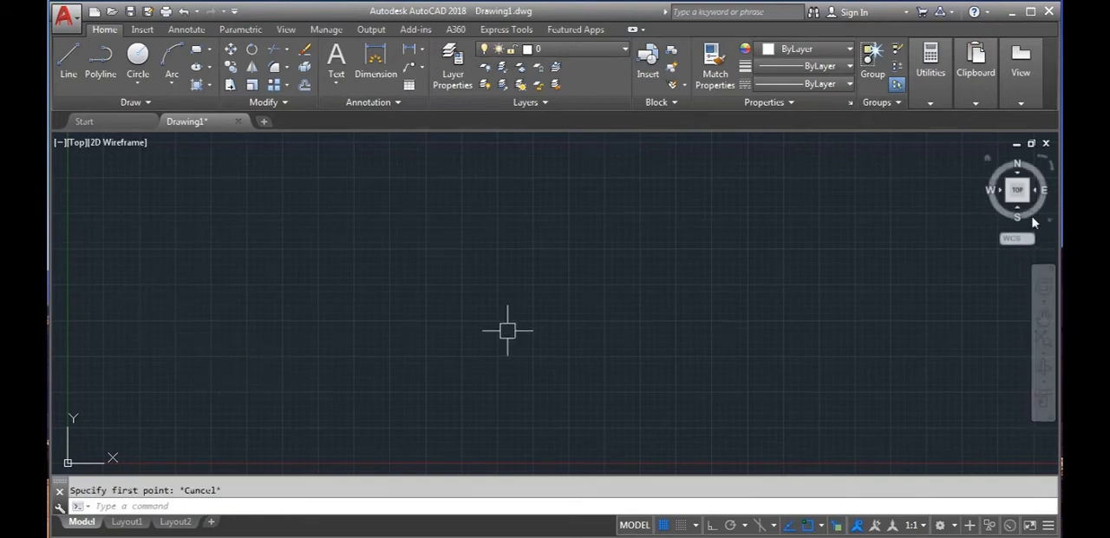
click(1017, 189)
scroll(609, 294, down, 5)
middle_drag(609, 303, 382, 341)
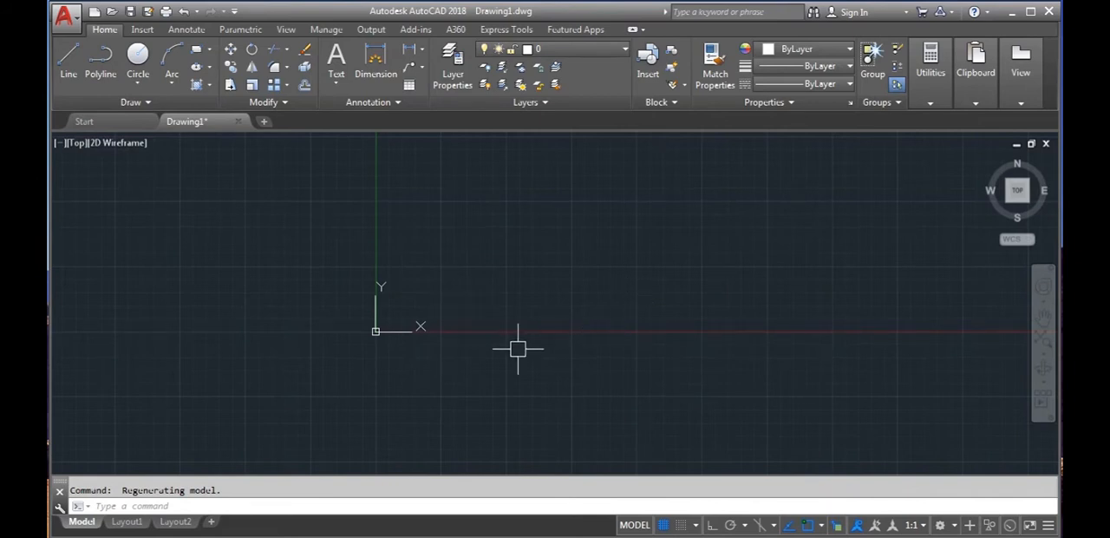
- In the drafting settings, keep the grid on and set the grid X and Y spacing to 5
text(ds)
key(Return)
click(623, 209)
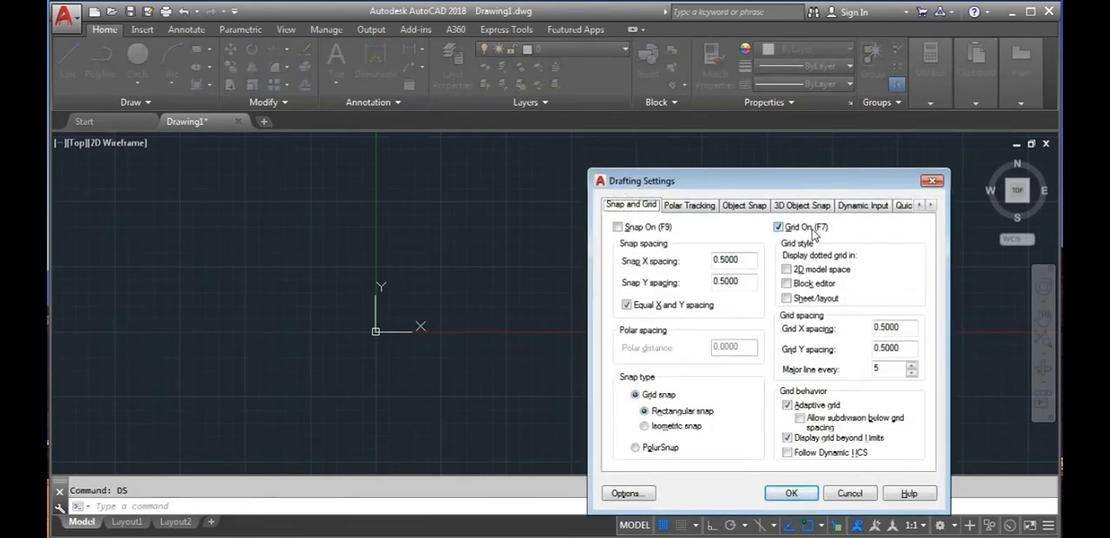
click(777, 226)
click(778, 225)
double_click(904, 328)
text(5)
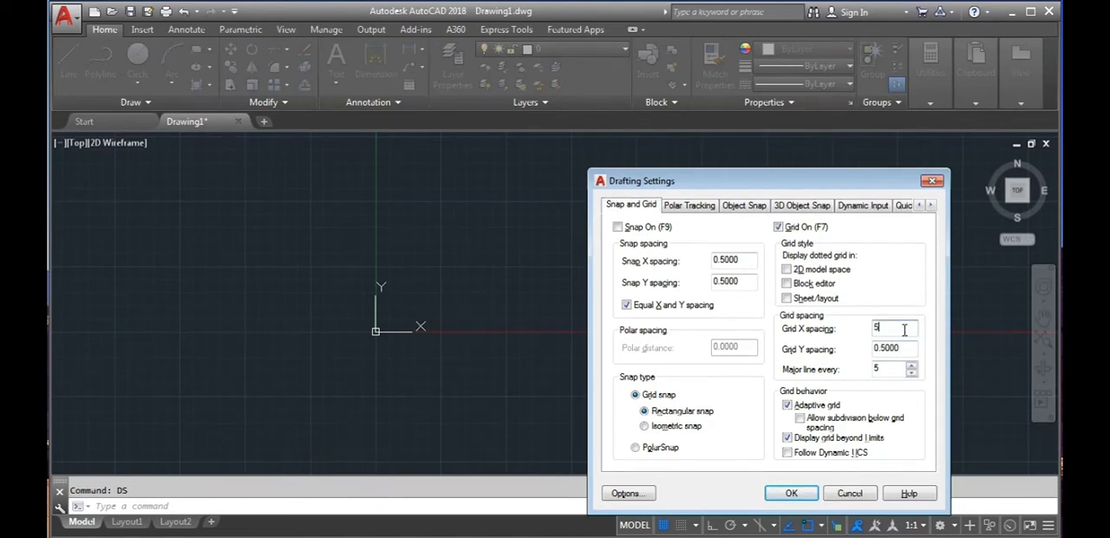
key(Tab)
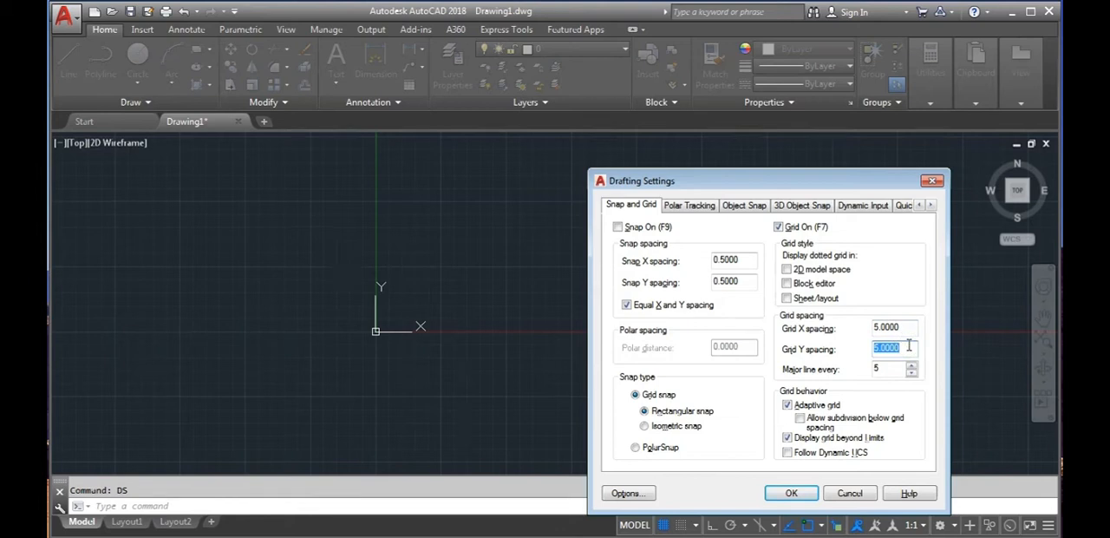
key(Return)
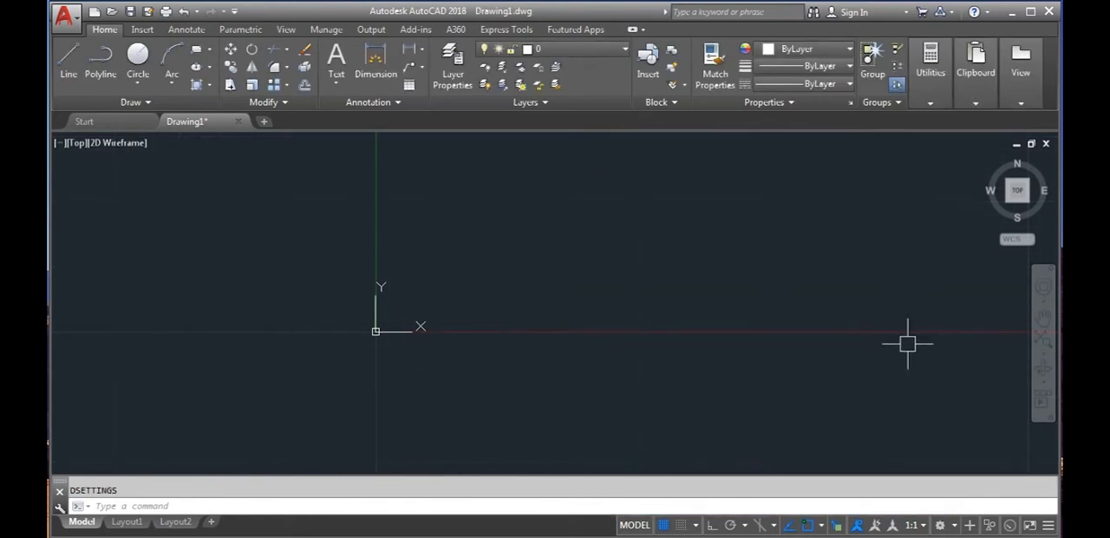
- Examine the grid around the origin at different magnifications and recheck the grid spacing in the drafting settings
scroll(556, 330, down, 8)
mouse_move(589, 329)
middle_down()
mouse_move(371, 373)
mouse_move(339, 310)
middle_up()
scroll(391, 342, up, 2)
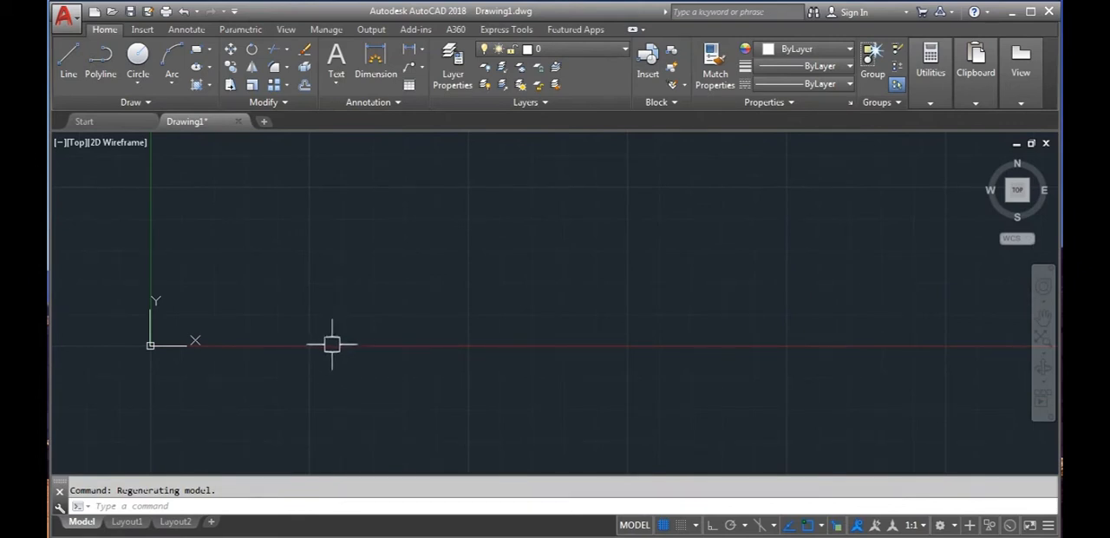
text(DS)
key(Return)
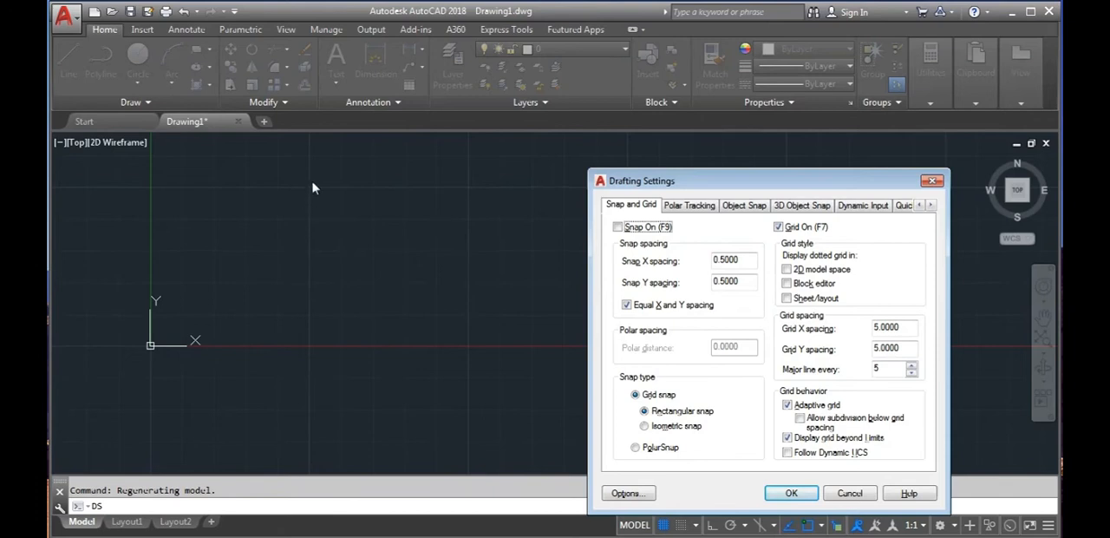
click(791, 492)
scroll(408, 300, down, 2)
scroll(409, 302, down, 2)
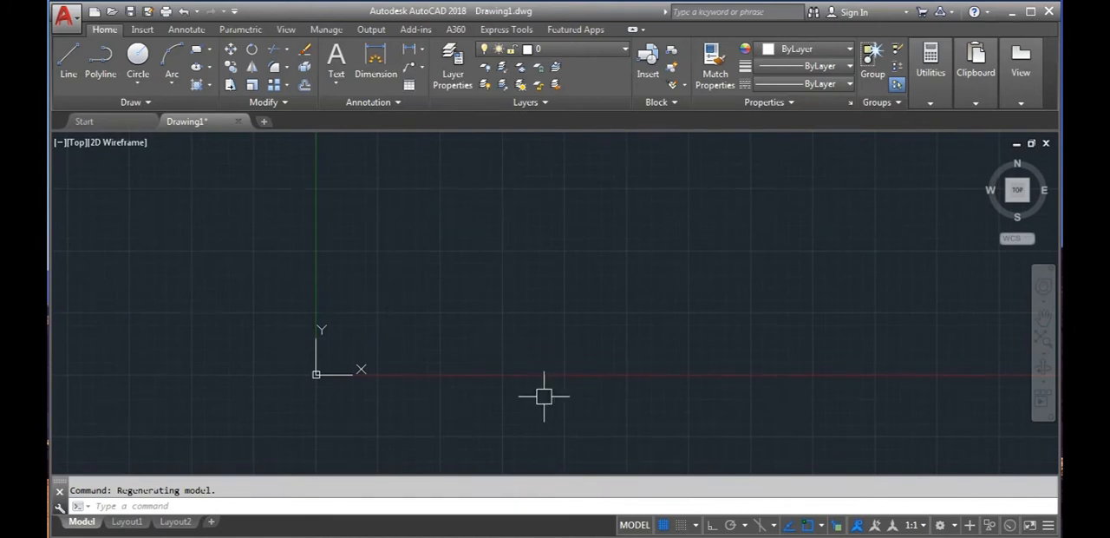
key(F7)
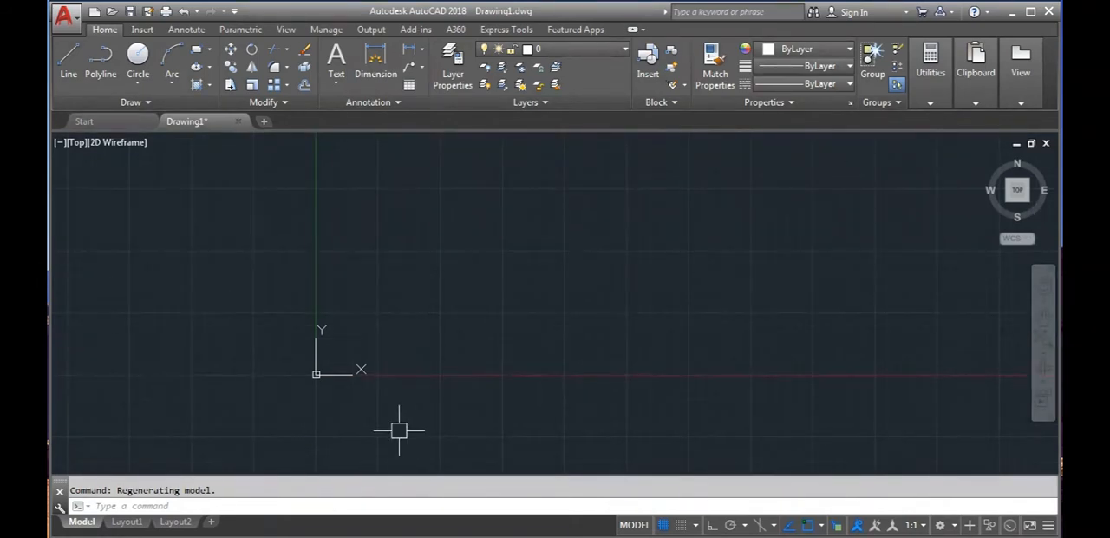
- Draw a nearly horizontal line about 100.5 units long along a grid line above the X axis
click(69, 61)
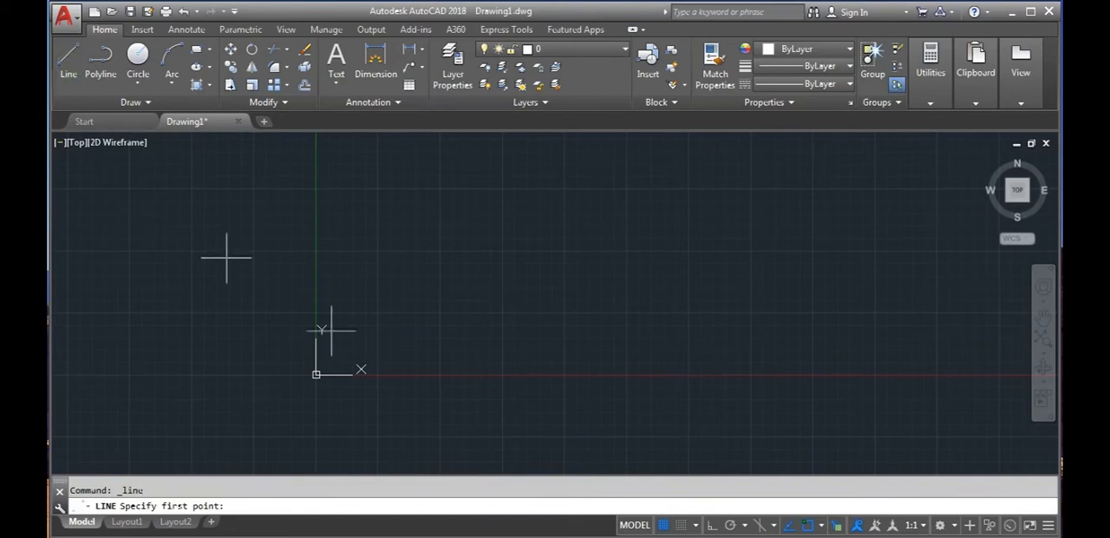
click(376, 310)
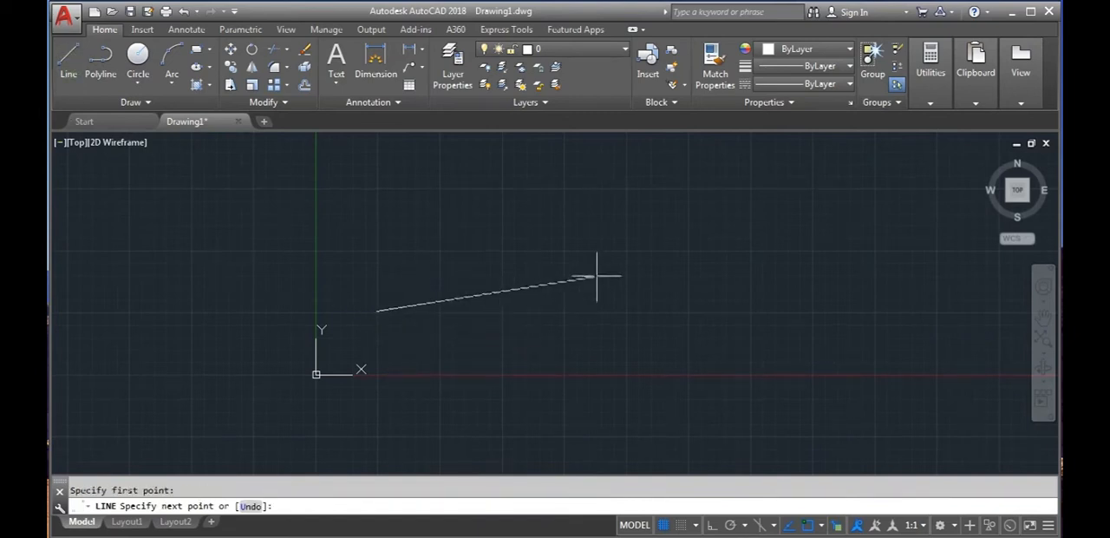
click(626, 311)
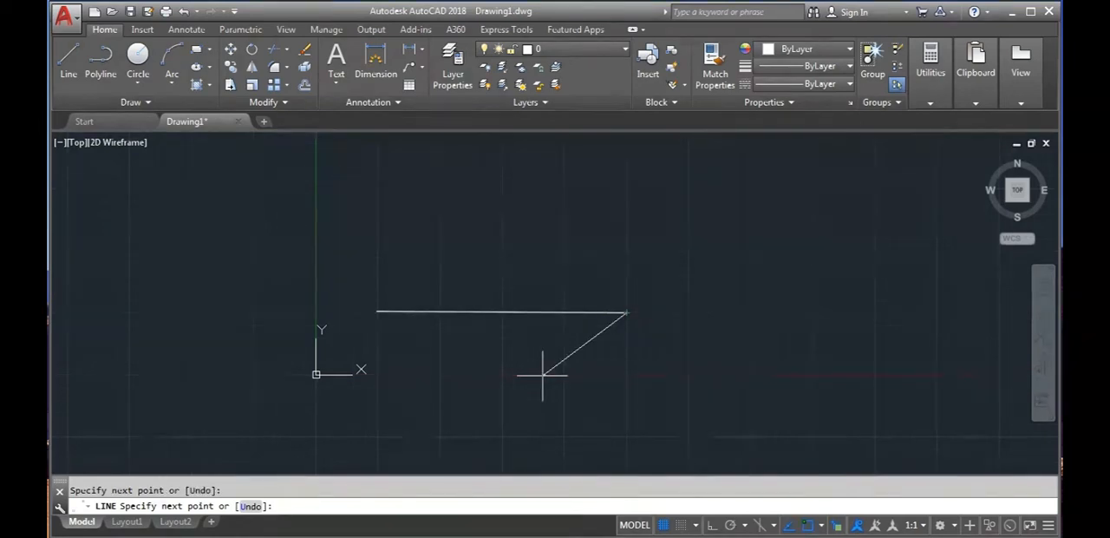
key(Escape)
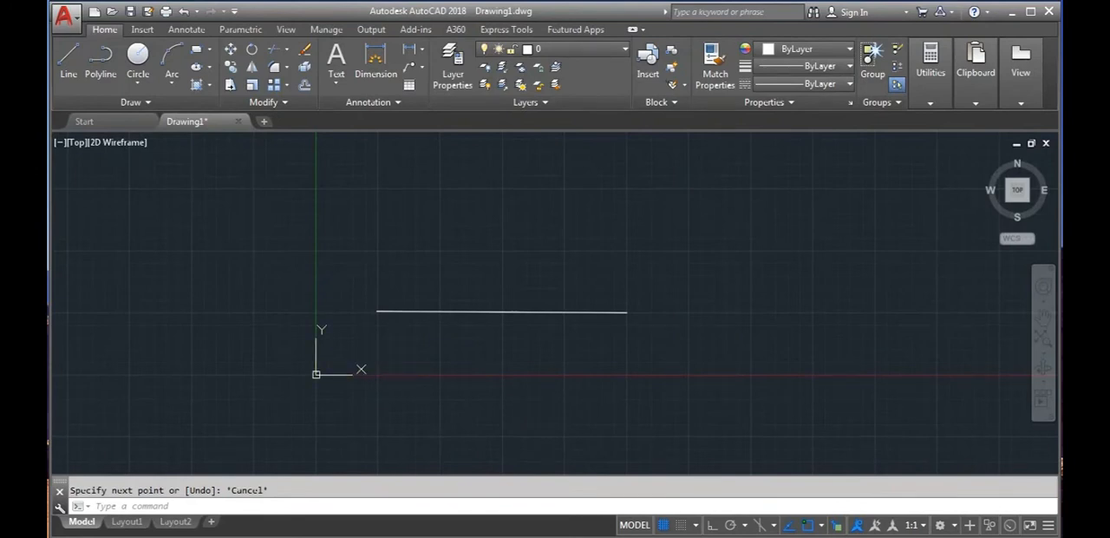
- Add a linear dimension between the line's two endpoints, placed just below the line
click(409, 52)
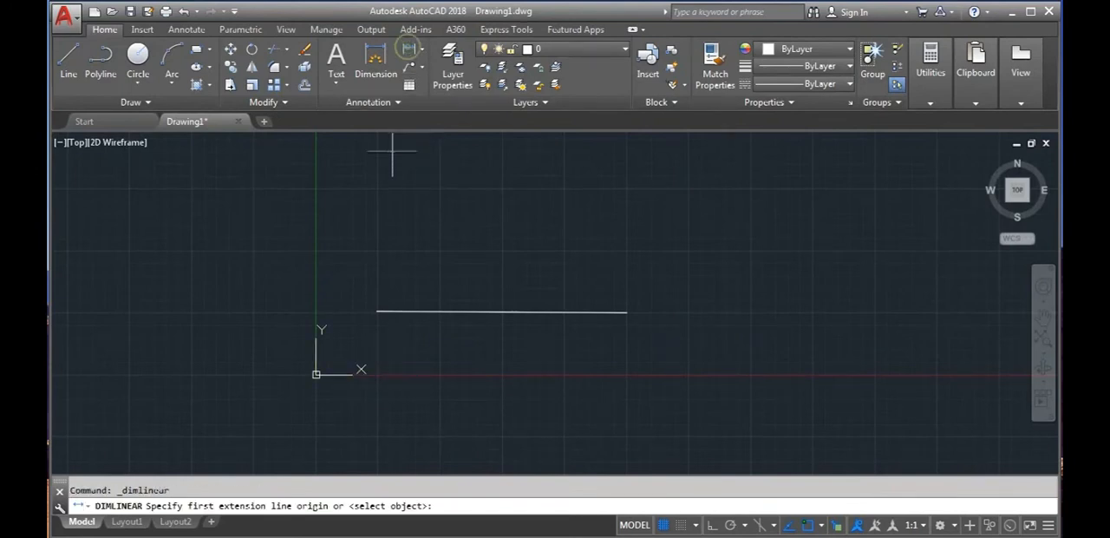
click(377, 311)
click(626, 311)
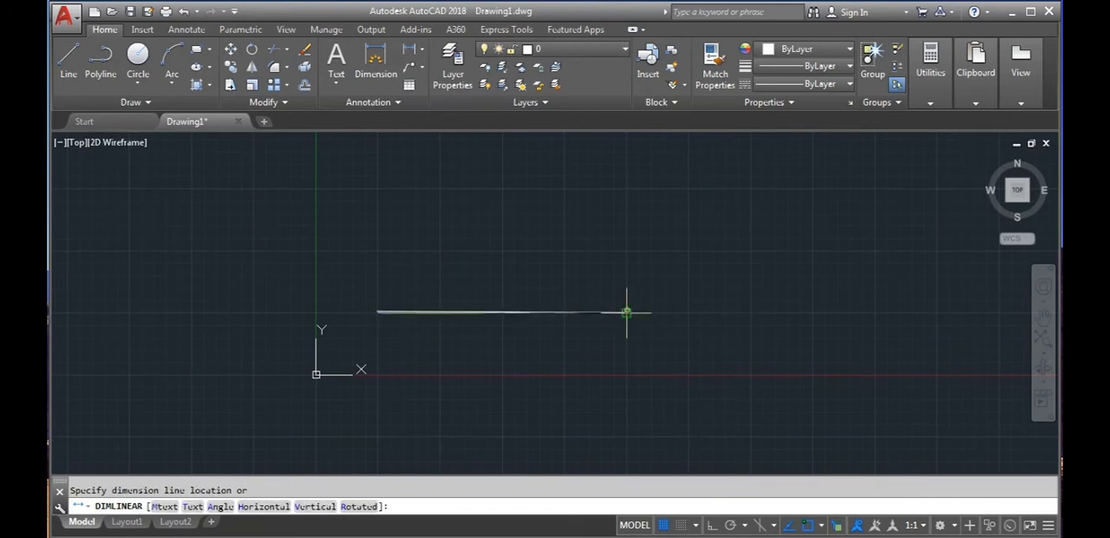
click(607, 335)
scroll(500, 335, up, 5)
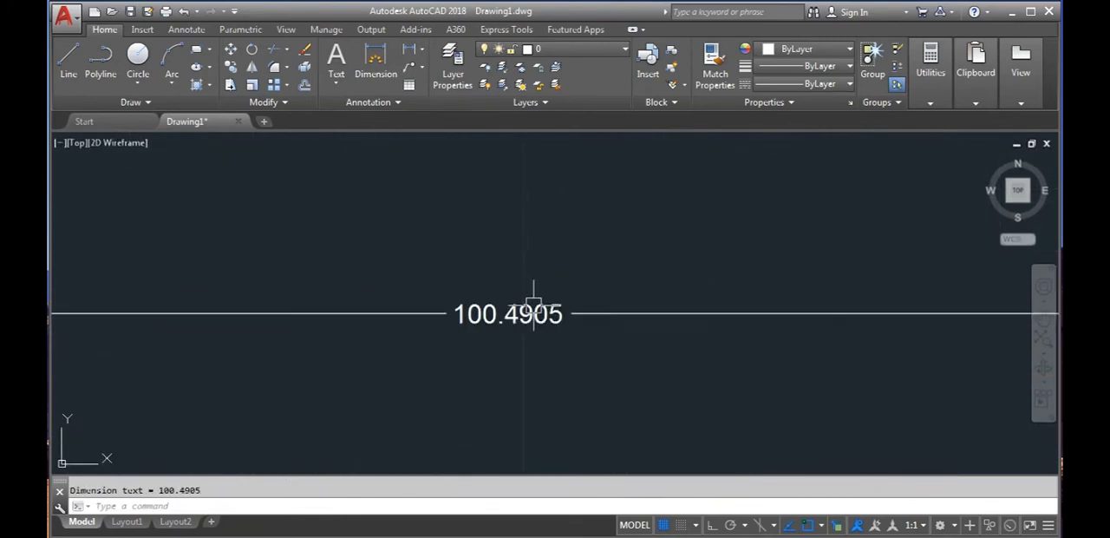
- Inspect the dimension text up close and erase the linear dimension below the nearly horizontal line
scroll(510, 357, down, 2)
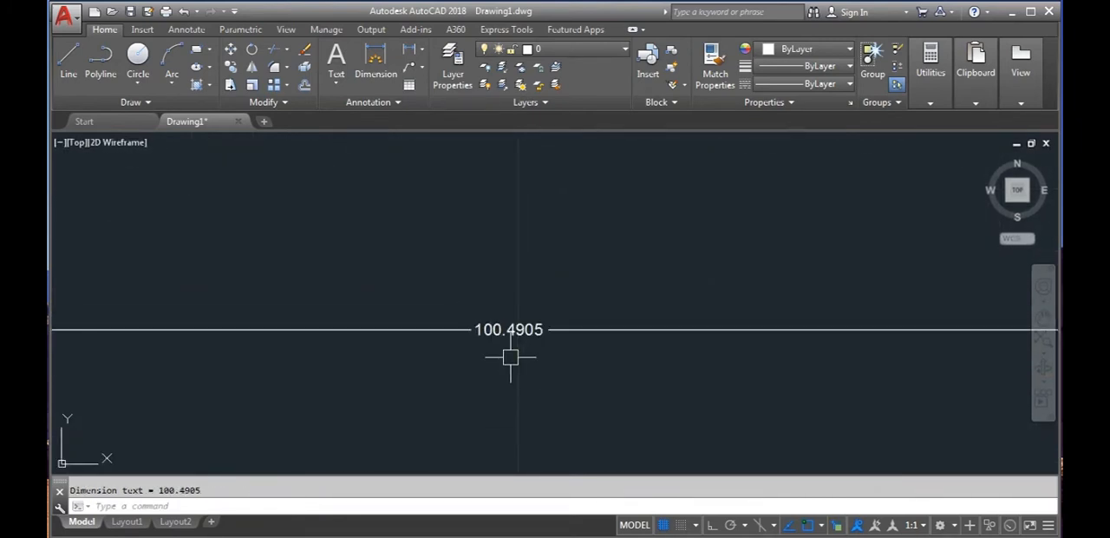
scroll(523, 357, down, 3)
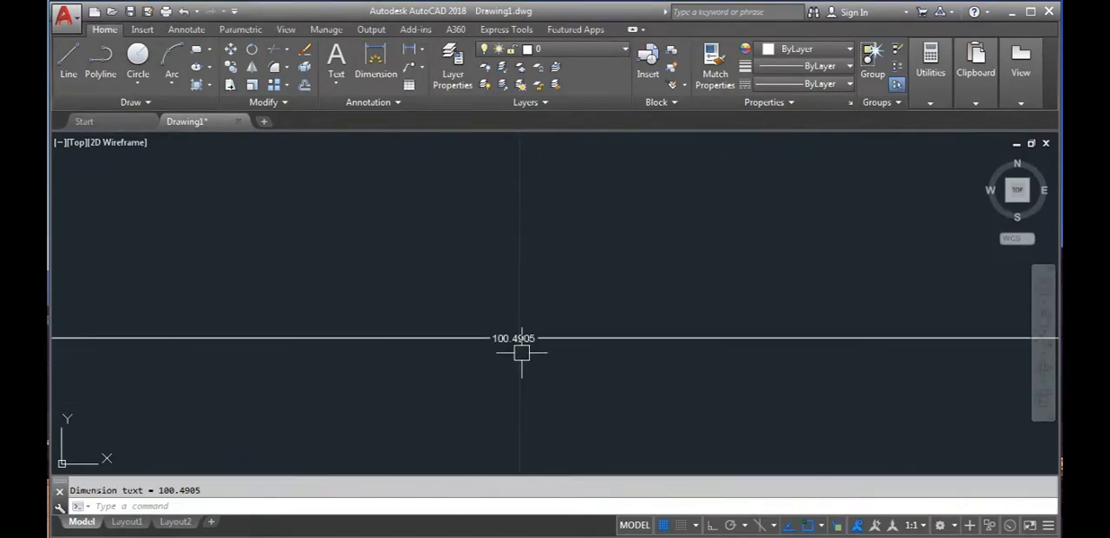
scroll(530, 362, down, 2)
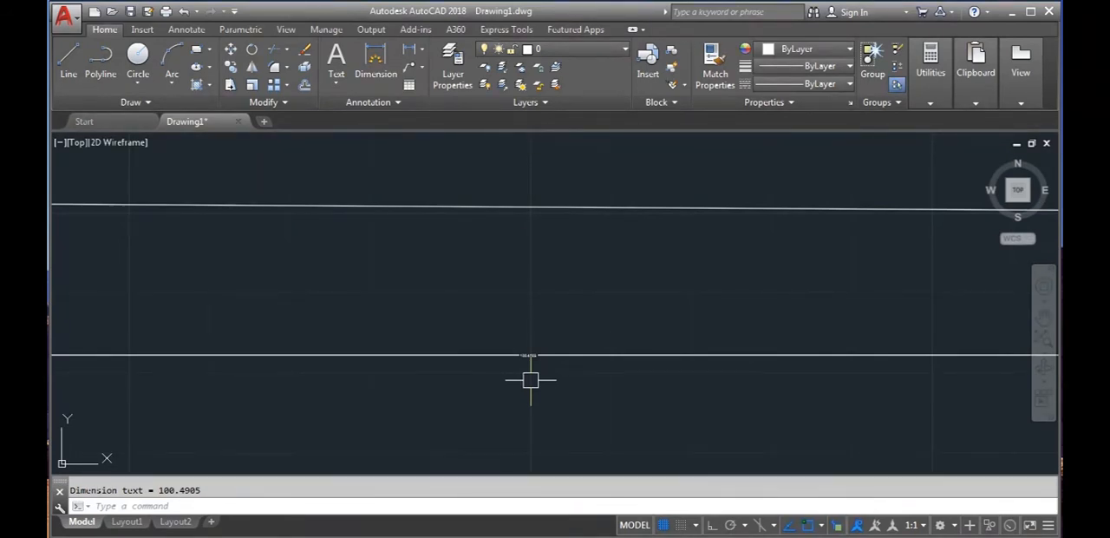
scroll(520, 356, up, 5)
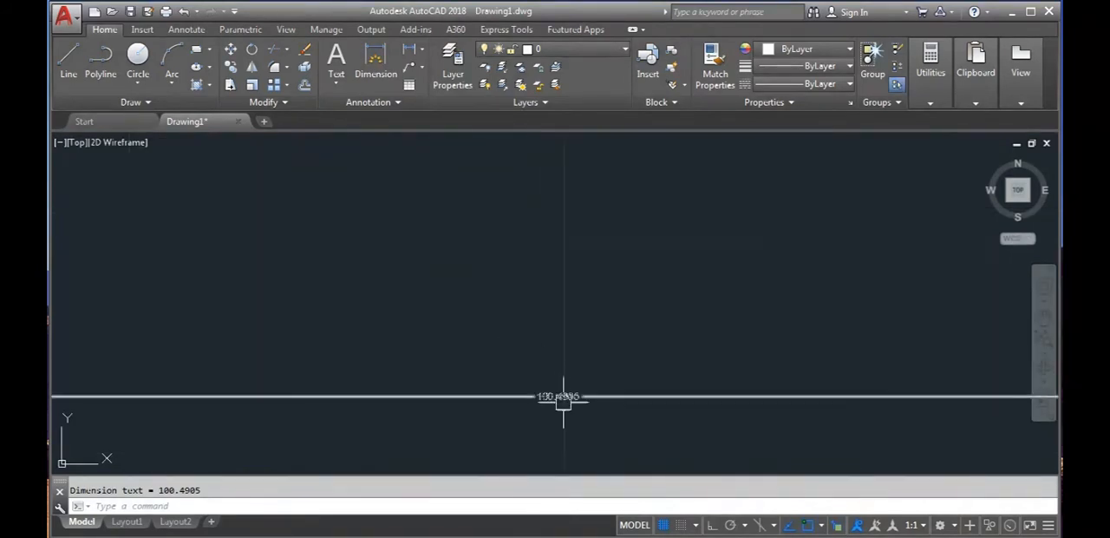
scroll(476, 340, up, 3)
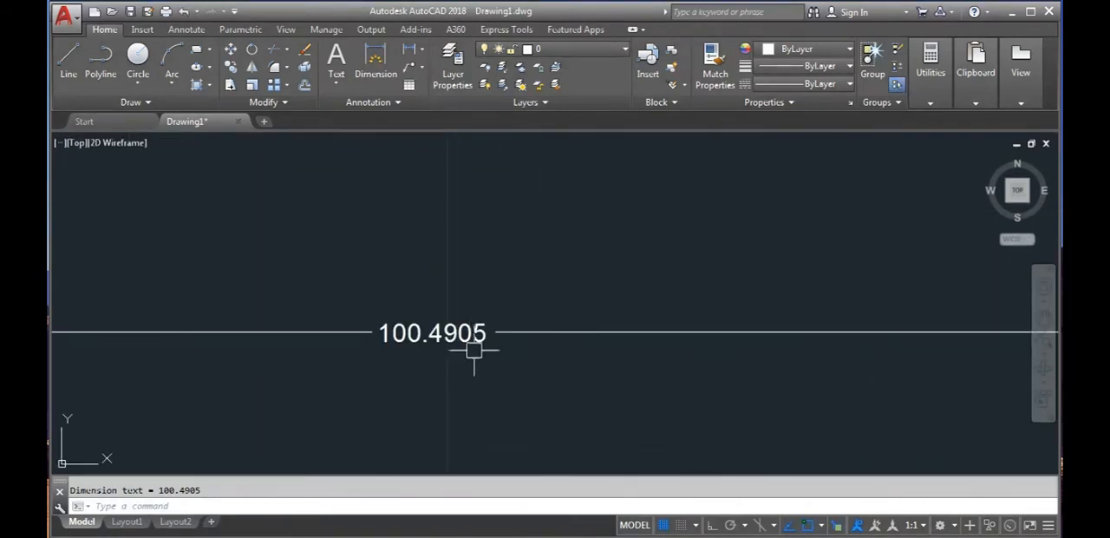
scroll(451, 369, down, 3)
click(515, 400)
click(370, 324)
key(Delete)
- Examine both endpoints of the nearly horizontal line up close against the nearest grid line intersections
scroll(406, 335, down, 3)
middle_drag(406, 335, 480, 350)
scroll(367, 321, up, 3)
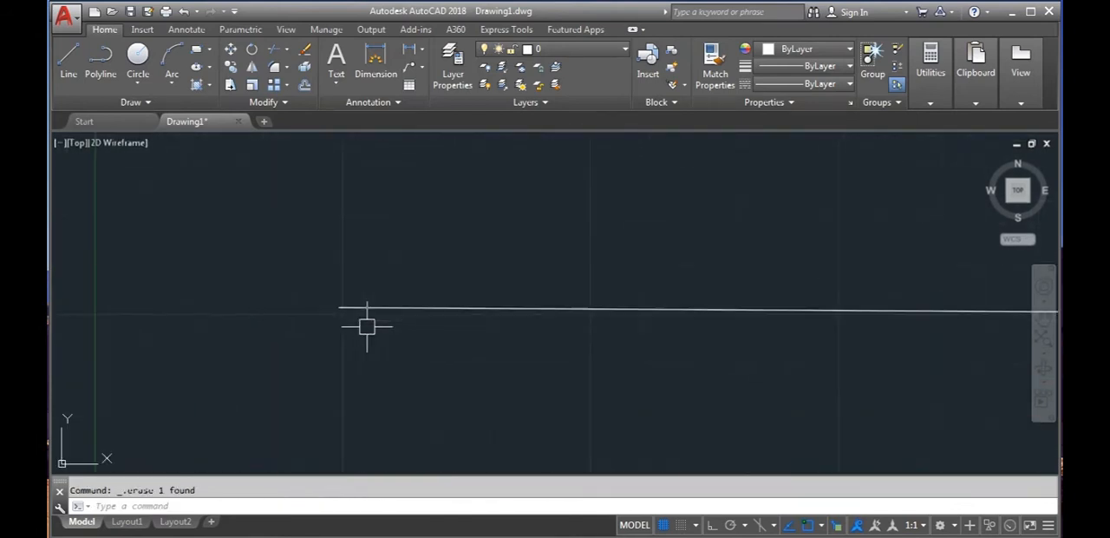
middle_drag(313, 324, 350, 375)
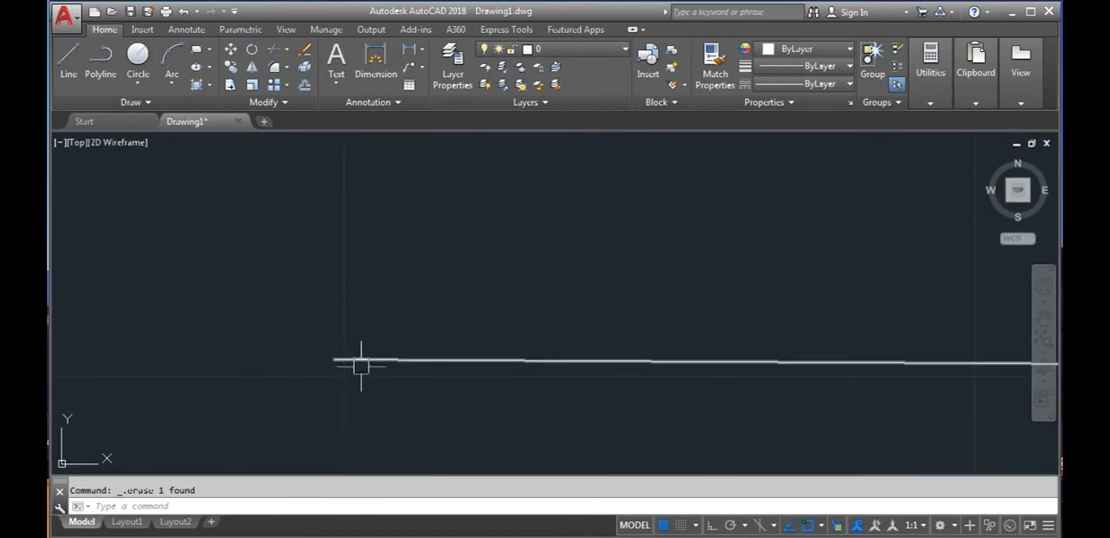
scroll(344, 369, up, 3)
scroll(374, 384, down, 8)
middle_drag(443, 384, 239, 348)
scroll(323, 343, up, 4)
mouse_move(297, 324)
middle_down()
mouse_move(288, 374)
mouse_move(338, 303)
middle_up()
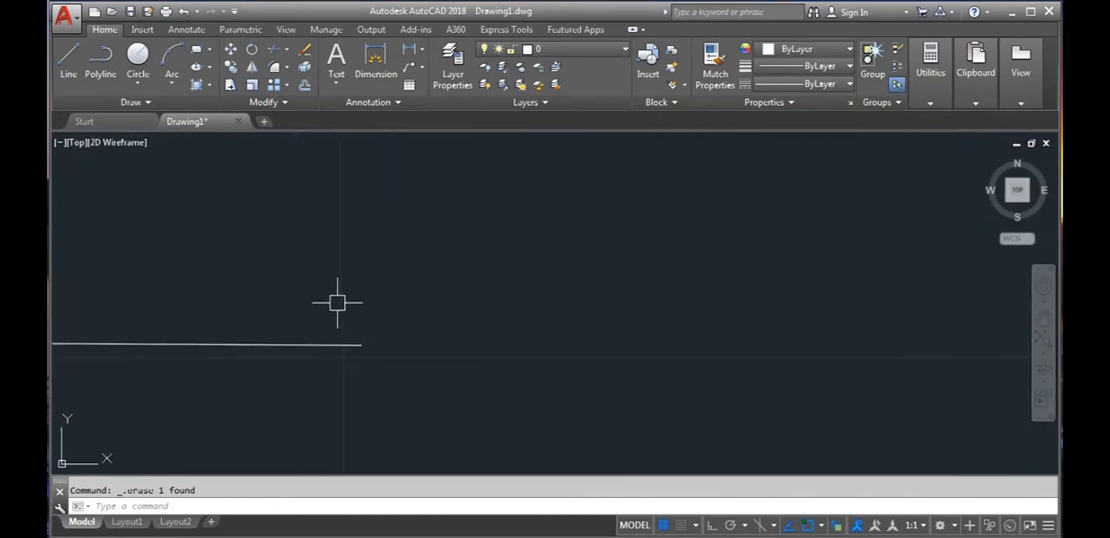
scroll(354, 359, up, 2)
middle_drag(341, 362, 728, 317)
scroll(292, 286, down, 7)
scroll(234, 299, down, 4)
middle_drag(152, 334, 426, 334)
scroll(339, 304, up, 6)
middle_drag(344, 332, 303, 349)
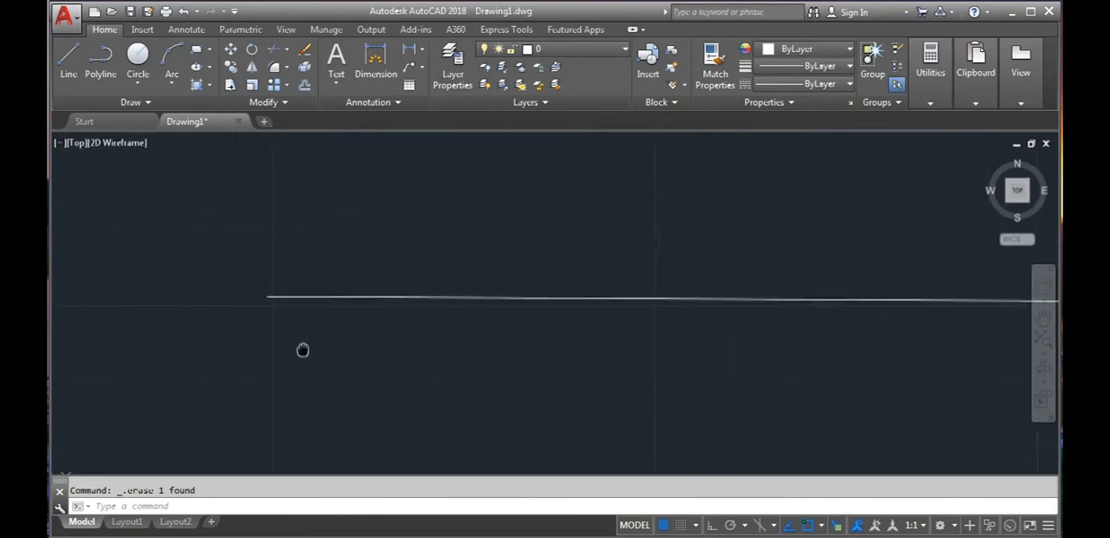
scroll(293, 326, up, 2)
scroll(292, 324, down, 2)
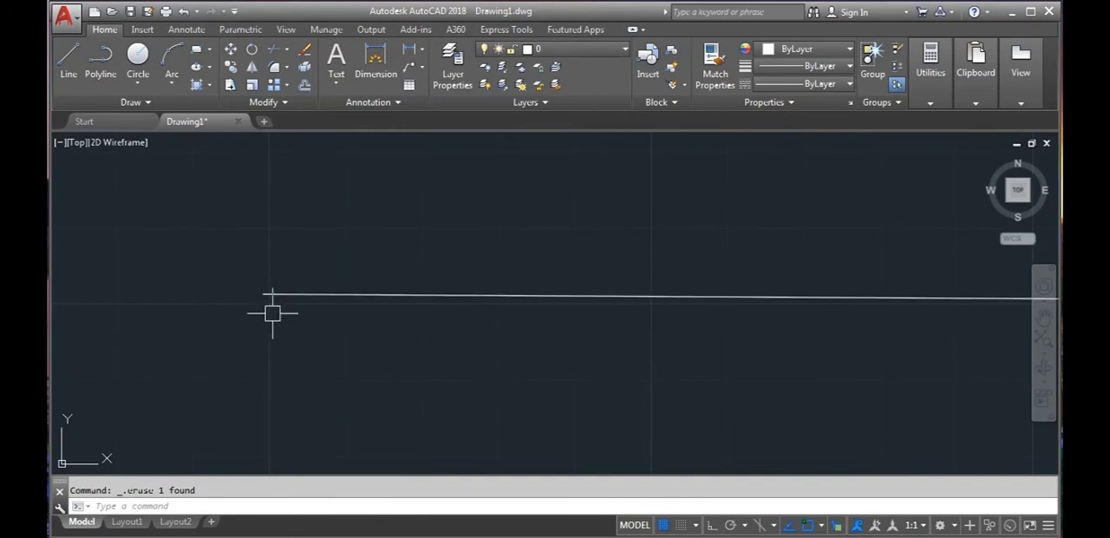
scroll(309, 330, down, 2)
mouse_move(312, 329)
middle_down()
mouse_move(303, 342)
mouse_move(282, 314)
mouse_move(317, 339)
mouse_move(309, 332)
middle_up()
scroll(305, 313, down, 2)
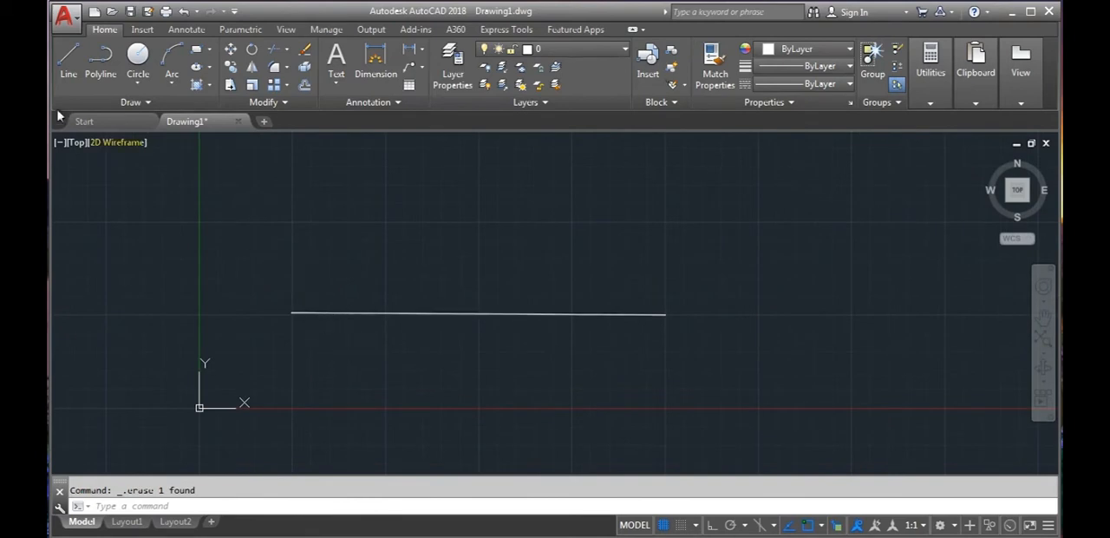
click(68, 59)
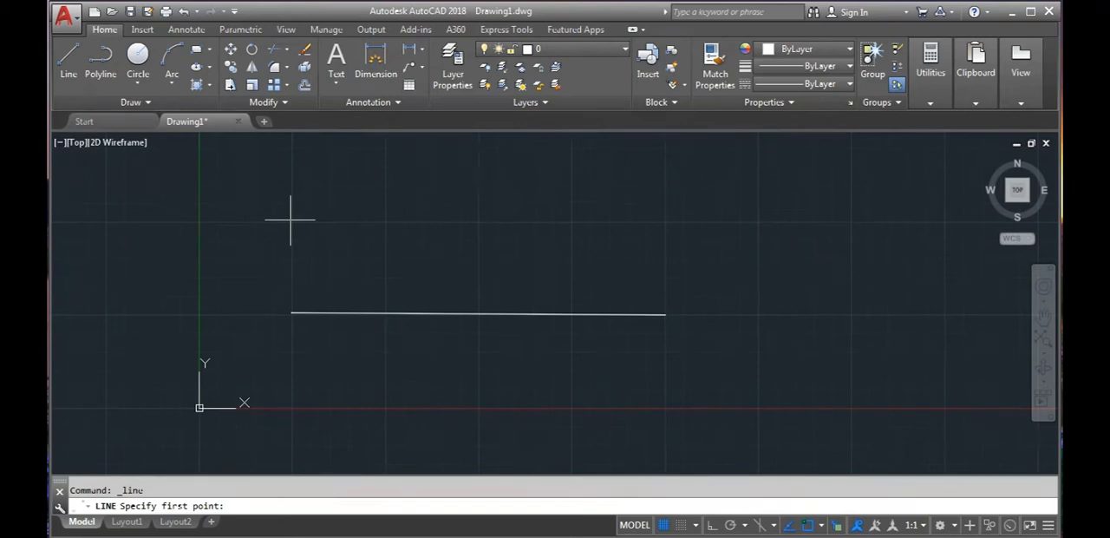
scroll(291, 221, up, 2)
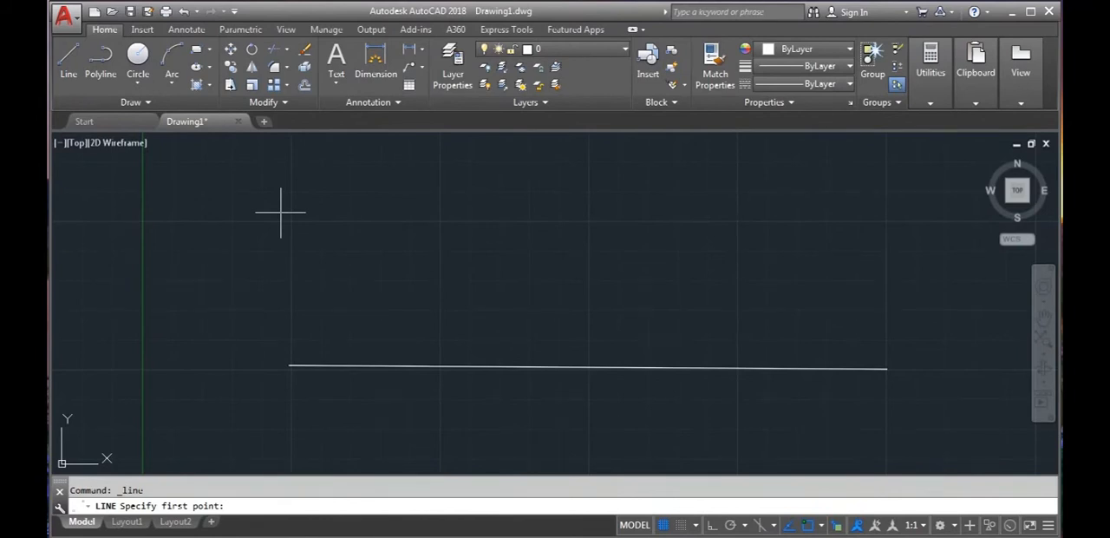
scroll(290, 216, up, 3)
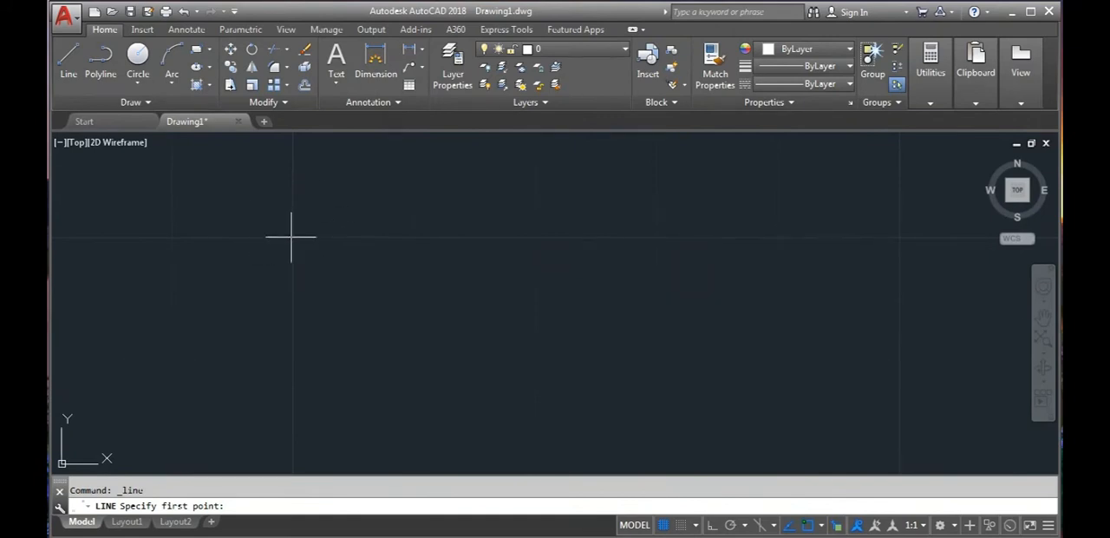
scroll(306, 240, down, 5)
key(Escape)
- Erase the nearly horizontal line above the X axis
click(396, 351)
click(353, 311)
key(Delete)
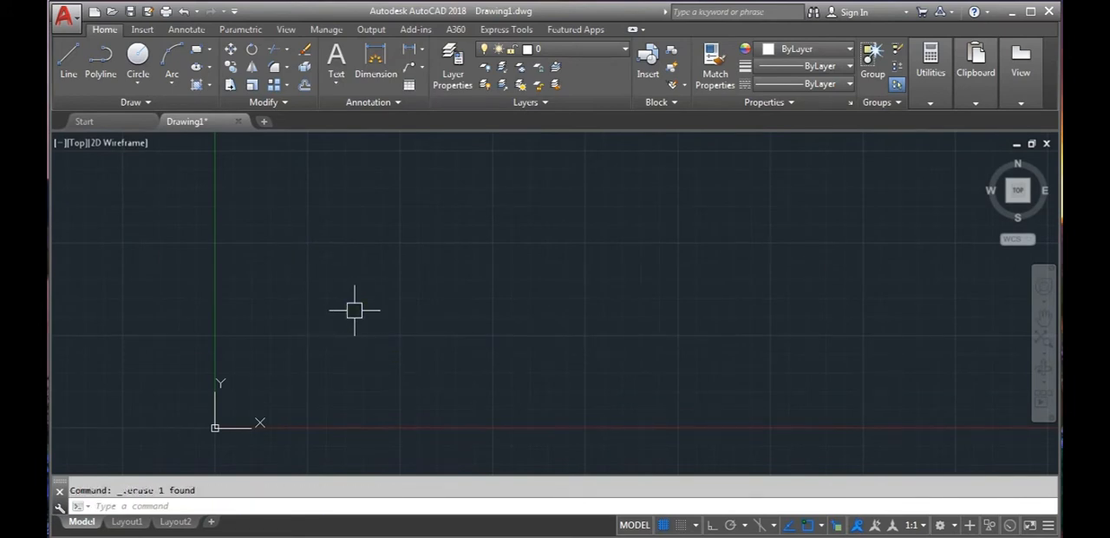
- In the drafting settings, turn snap on and set the snap X and Y spacing to 5
text(DS)
key(Return)
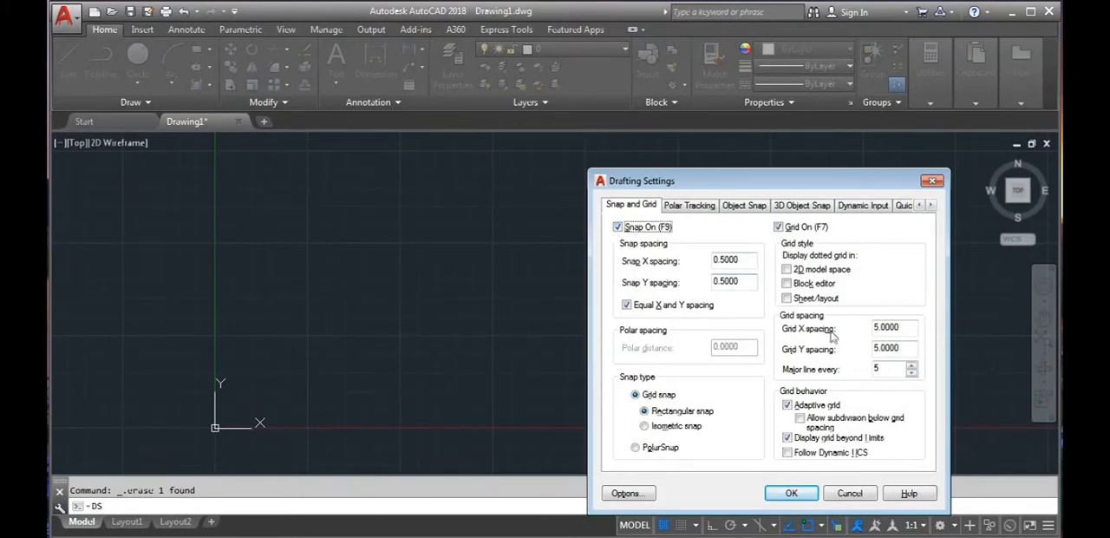
double_click(739, 262)
text(5)
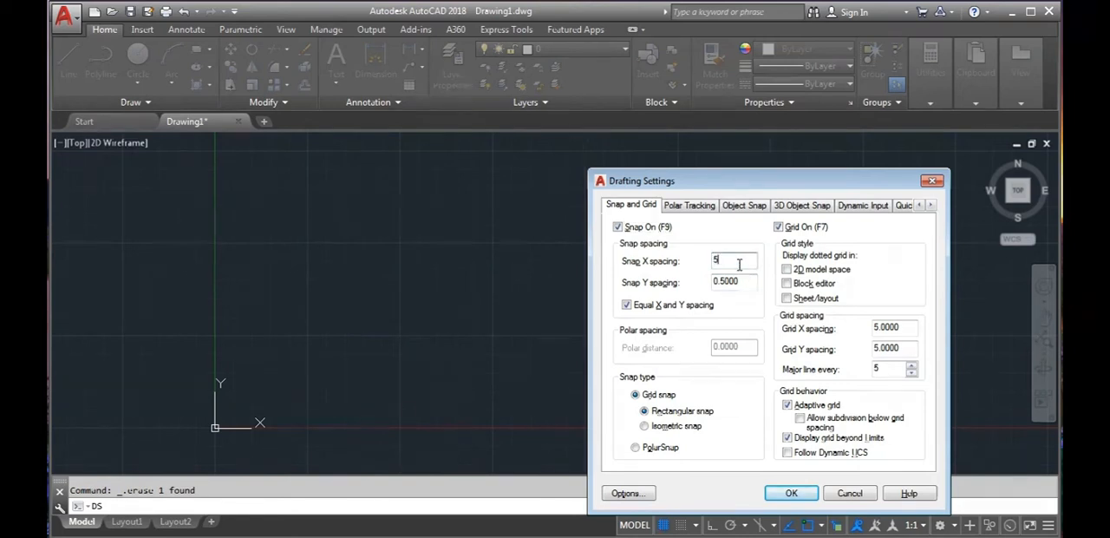
key(Return)
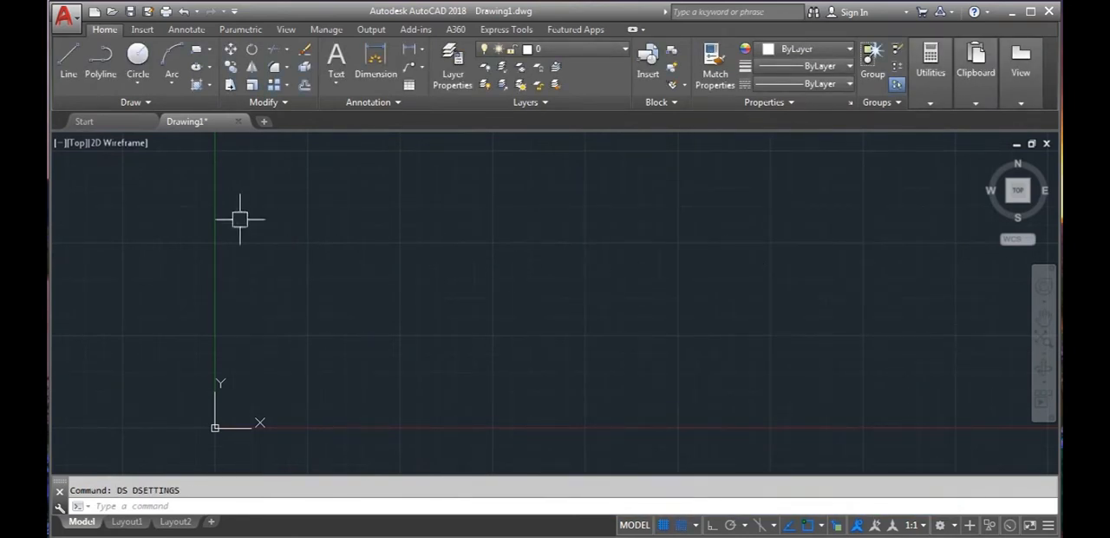
- Draw a horizontal line 100 units long on the first major grid line above the X axis, with both ends snapped to grid intersections
click(69, 66)
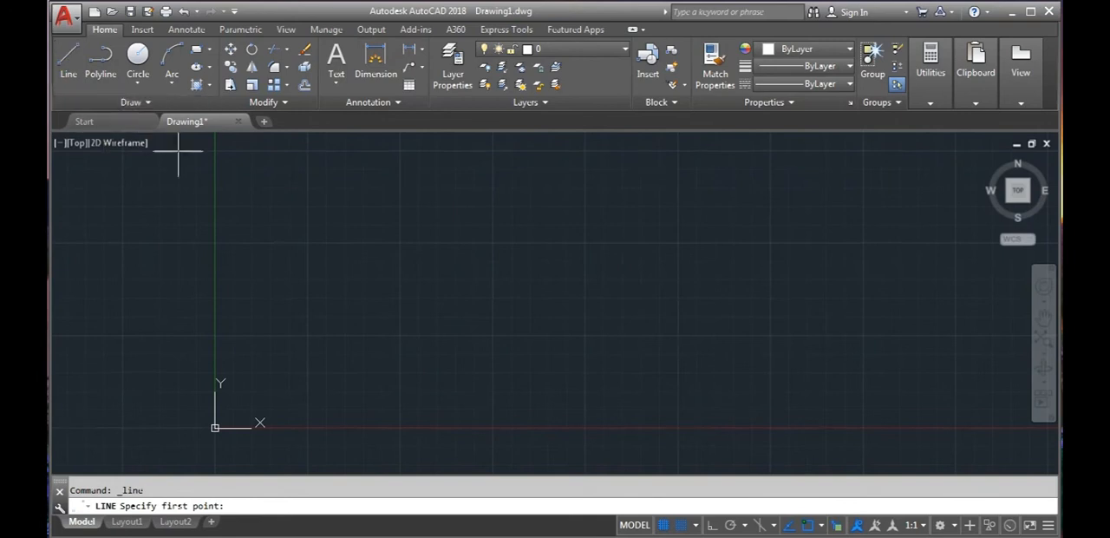
scroll(303, 295, up, 3)
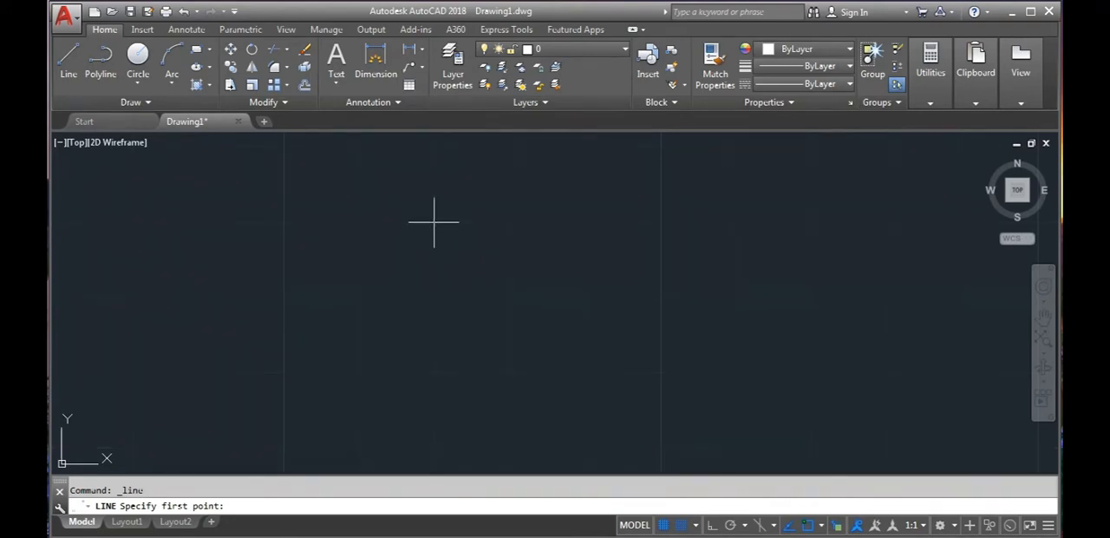
scroll(434, 286, down, 3)
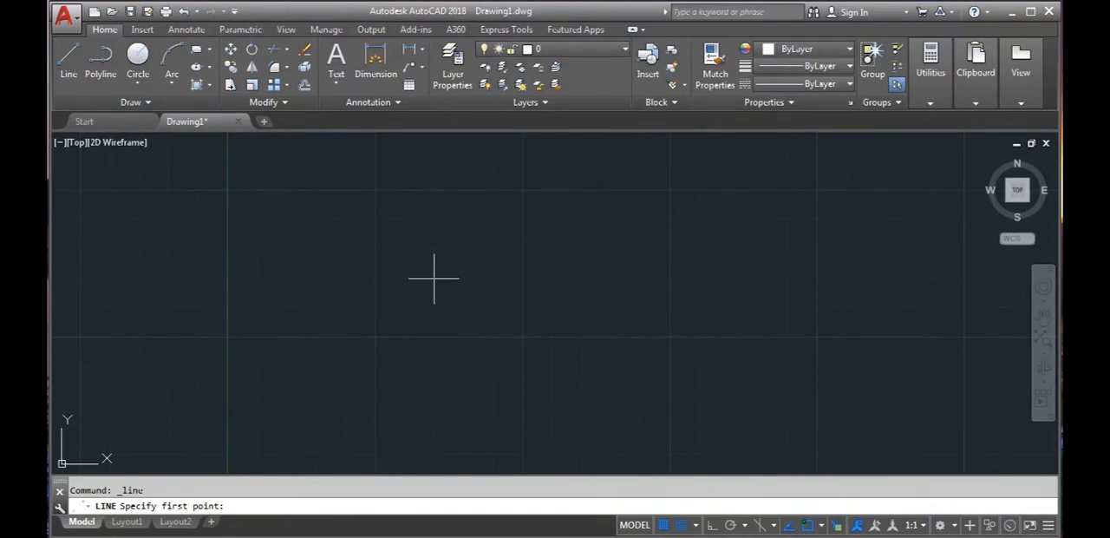
scroll(434, 278, down, 2)
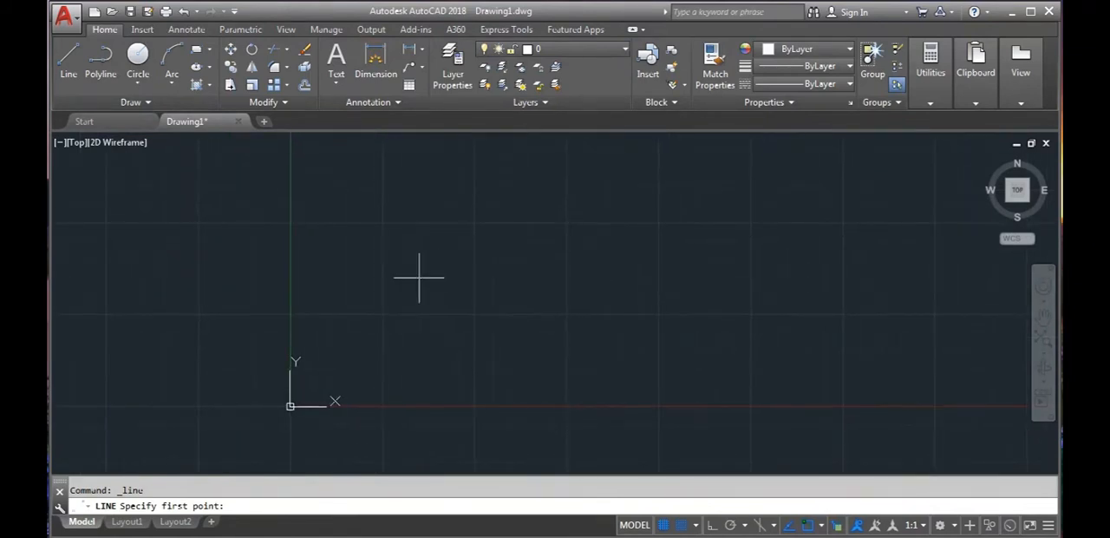
click(381, 312)
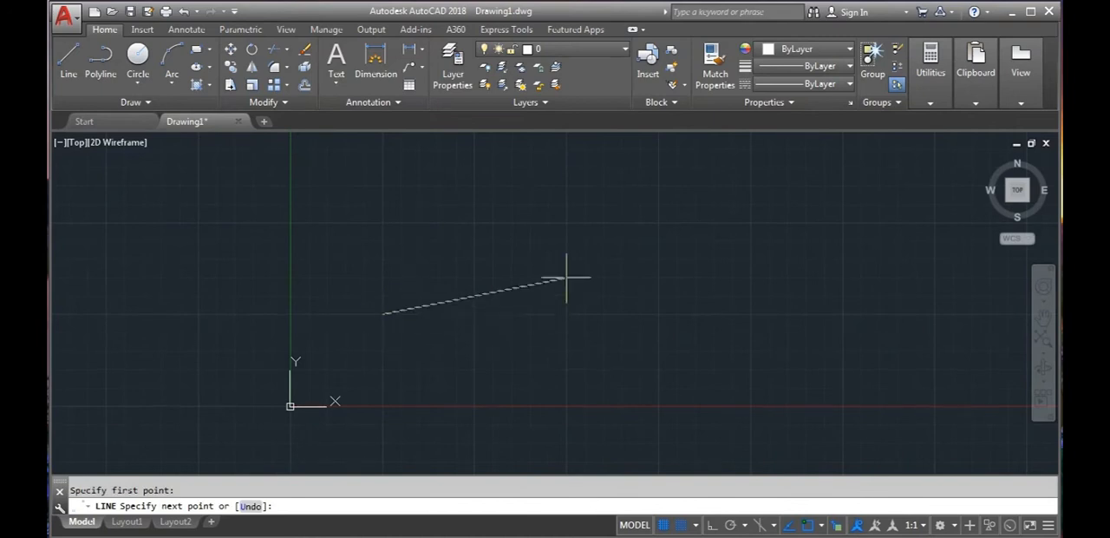
click(750, 313)
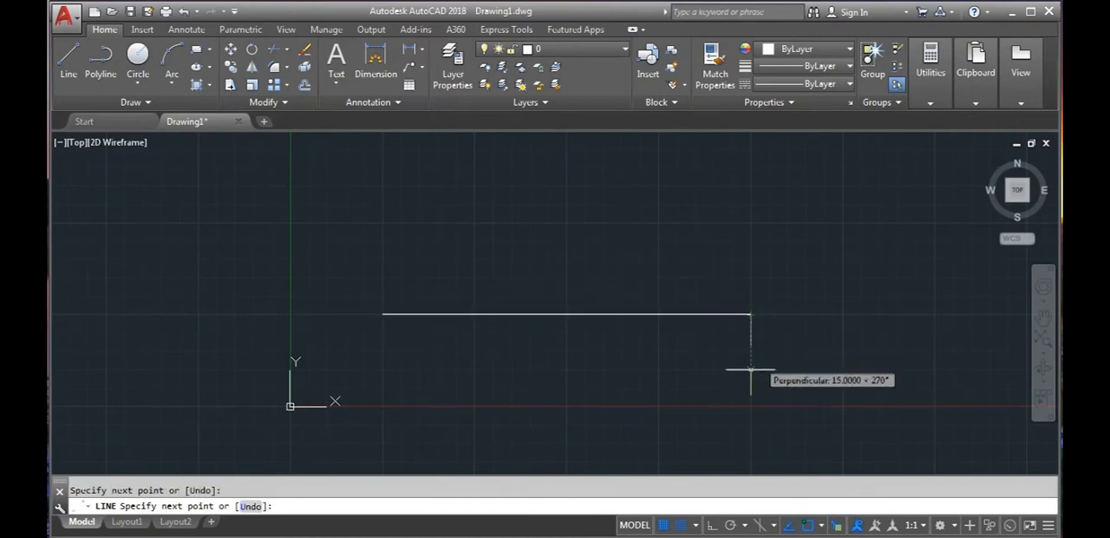
key(Escape)
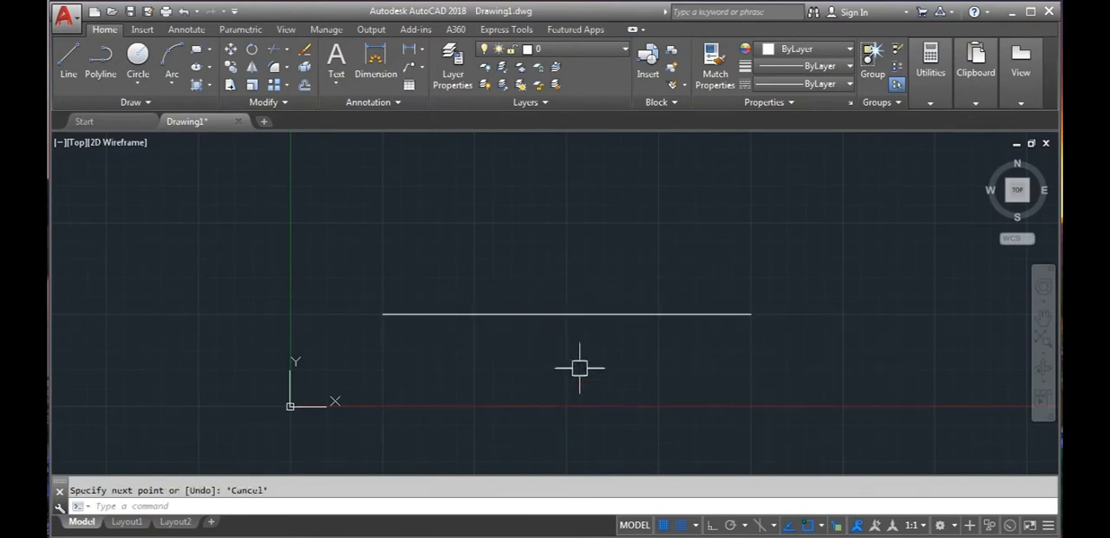
- Add a linear dimension between the horizontal line's endpoints, placed just below the line, and inspect its text
click(408, 50)
click(385, 313)
click(751, 313)
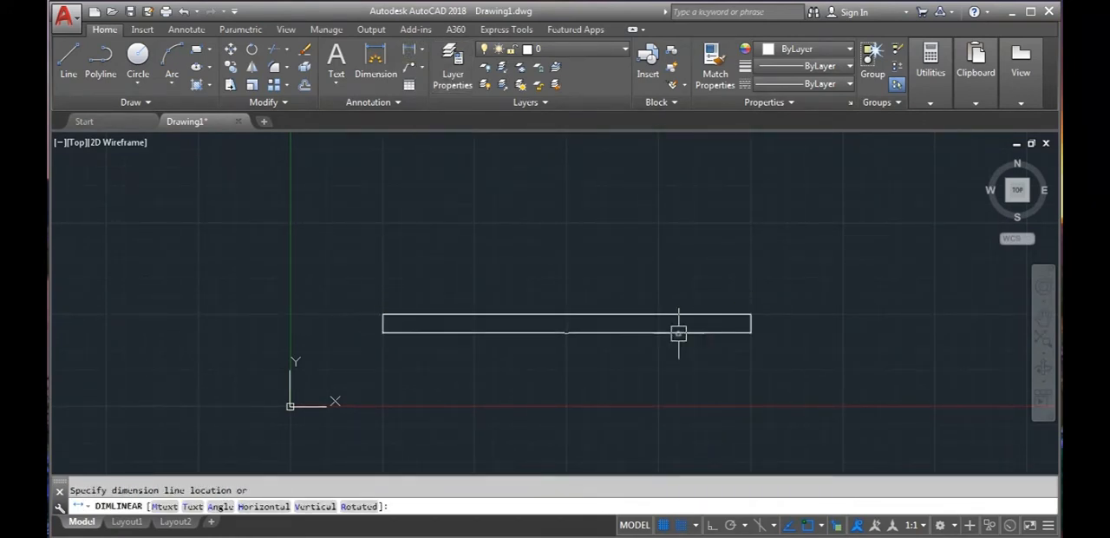
click(676, 329)
scroll(542, 331, up, 4)
scroll(541, 330, up, 5)
scroll(639, 325, down, 3)
scroll(639, 325, down, 3)
- Erase the linear dimension and the horizontal line
click(699, 373)
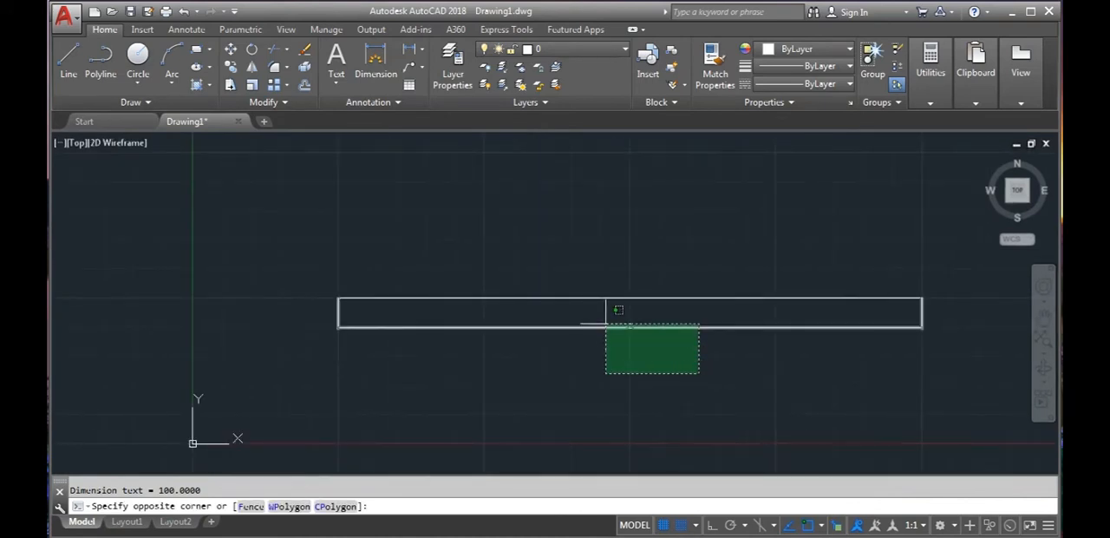
click(605, 325)
key(Delete)
scroll(604, 321, down, 4)
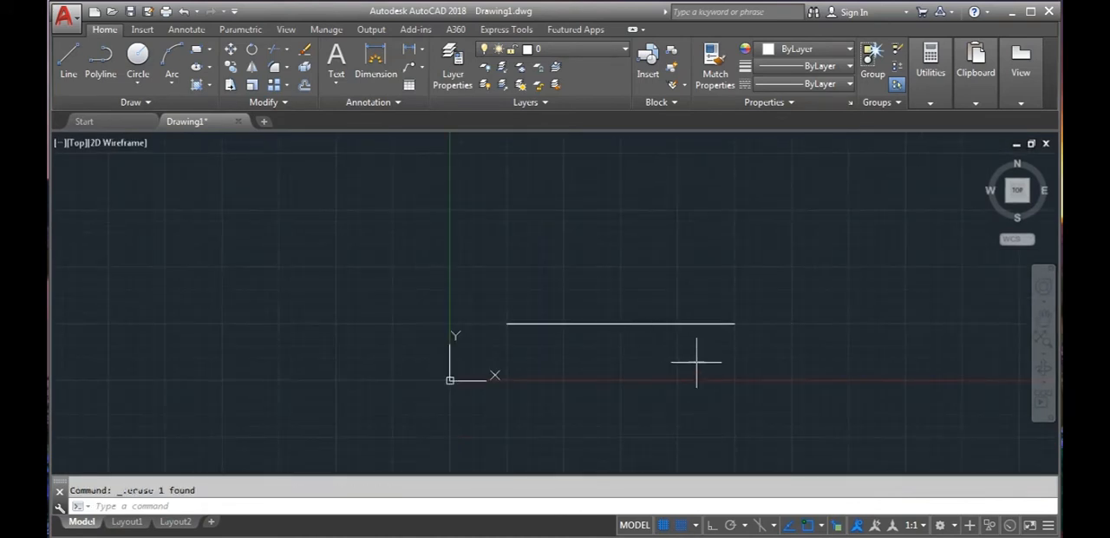
click(701, 364)
click(598, 292)
key(Delete)
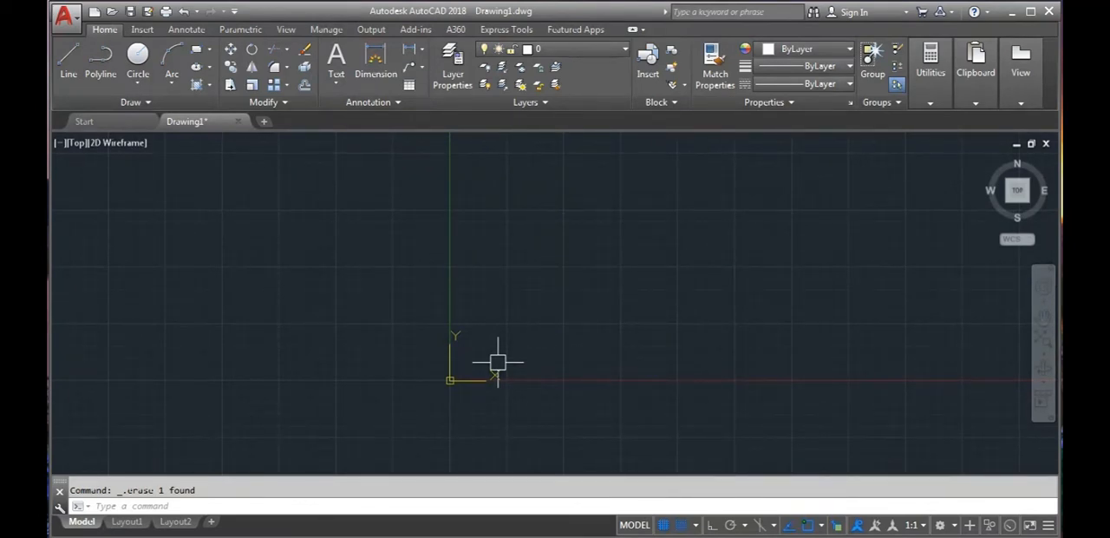
- Review the snap and grid options in the drafting settings and close them without changes
middle_drag(377, 318, 320, 328)
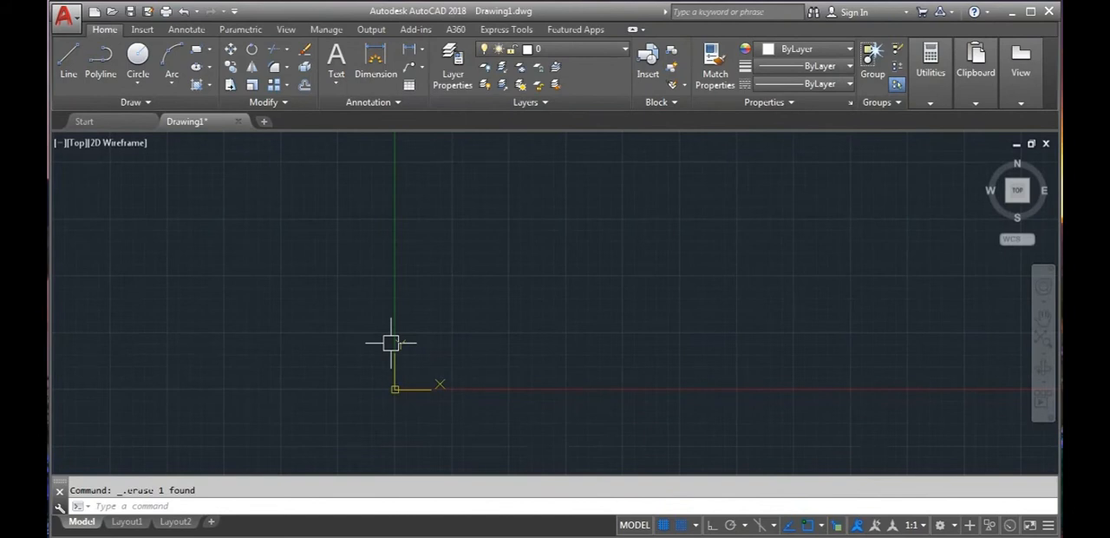
text(ds)
key(Return)
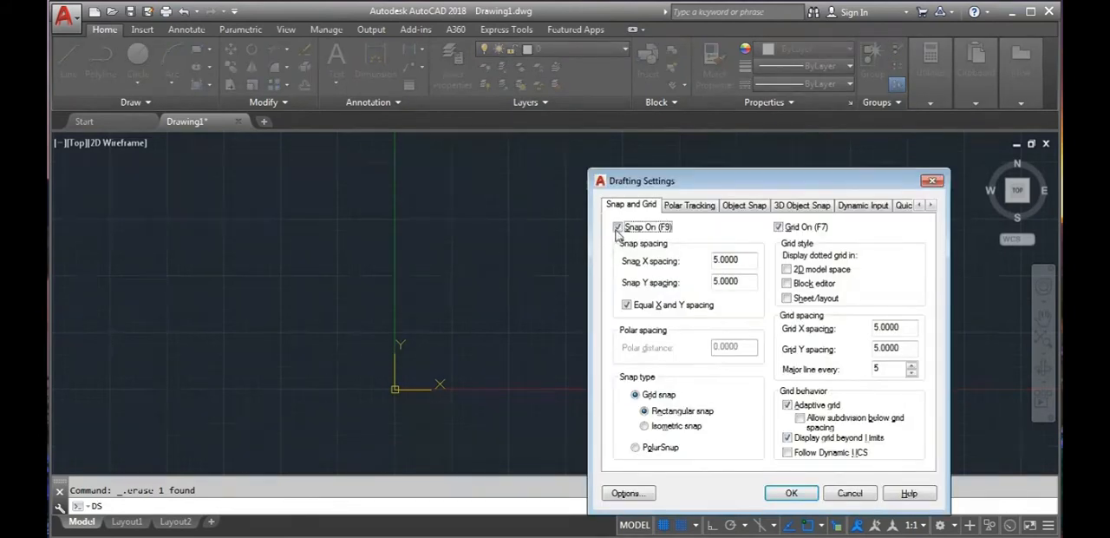
click(791, 493)
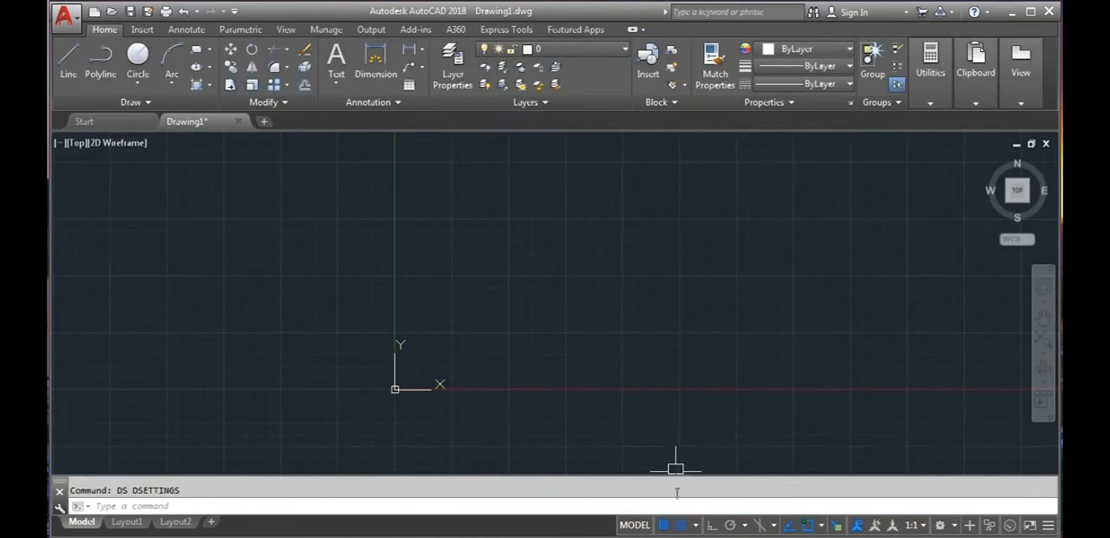
- Switch the grid display off and back on, and turn snap mode off
click(664, 525)
click(663, 524)
click(681, 525)
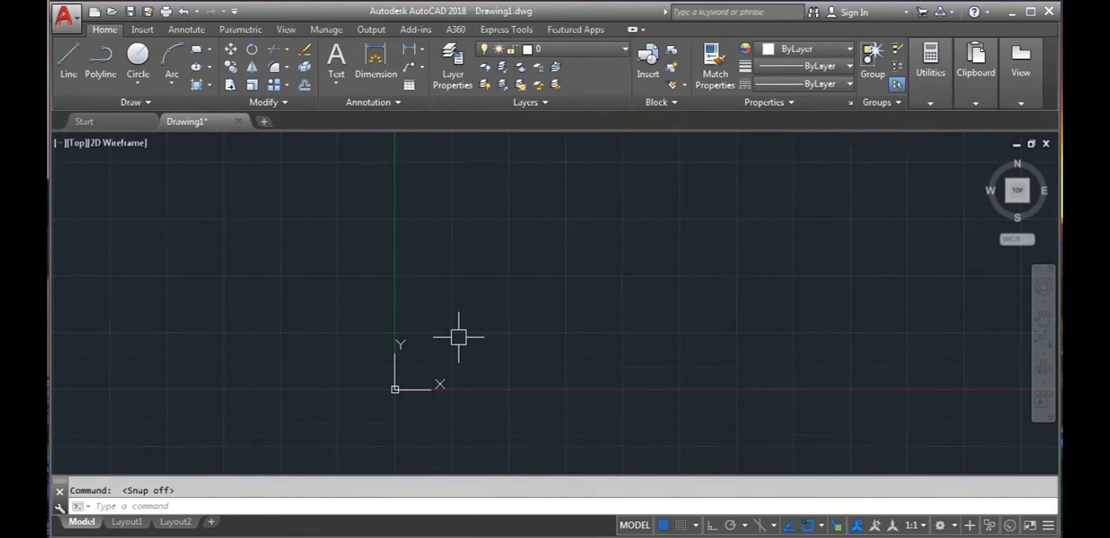
- Open the drafting settings, review the polar tracking options and close the dialog
text(ds)
key(Return)
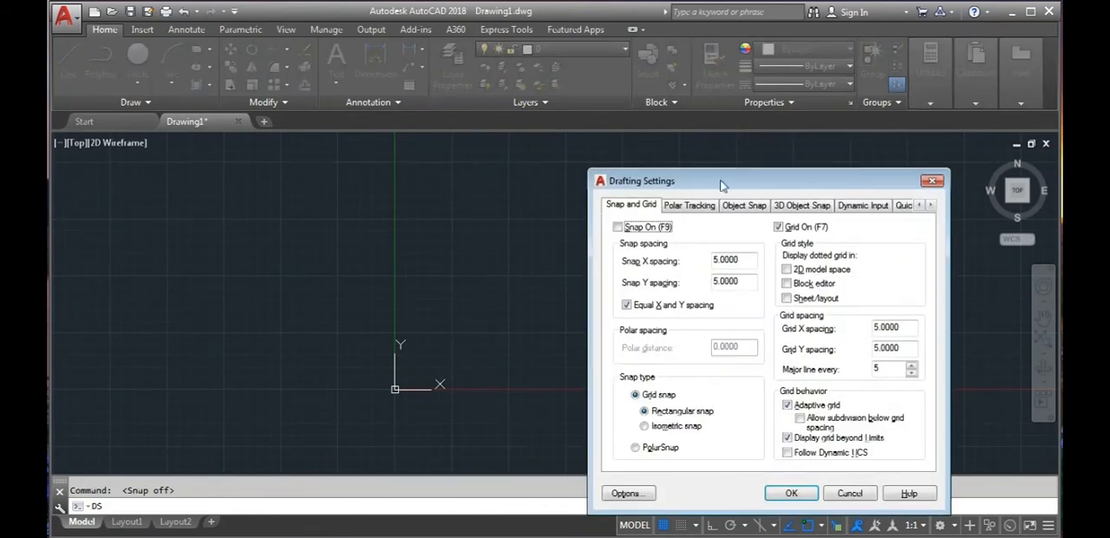
click(691, 205)
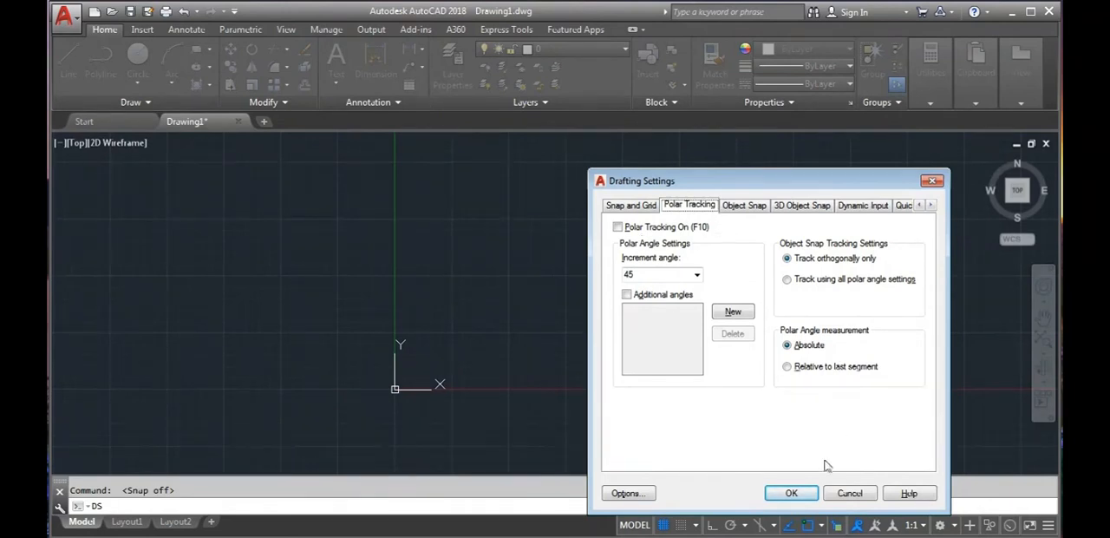
click(804, 493)
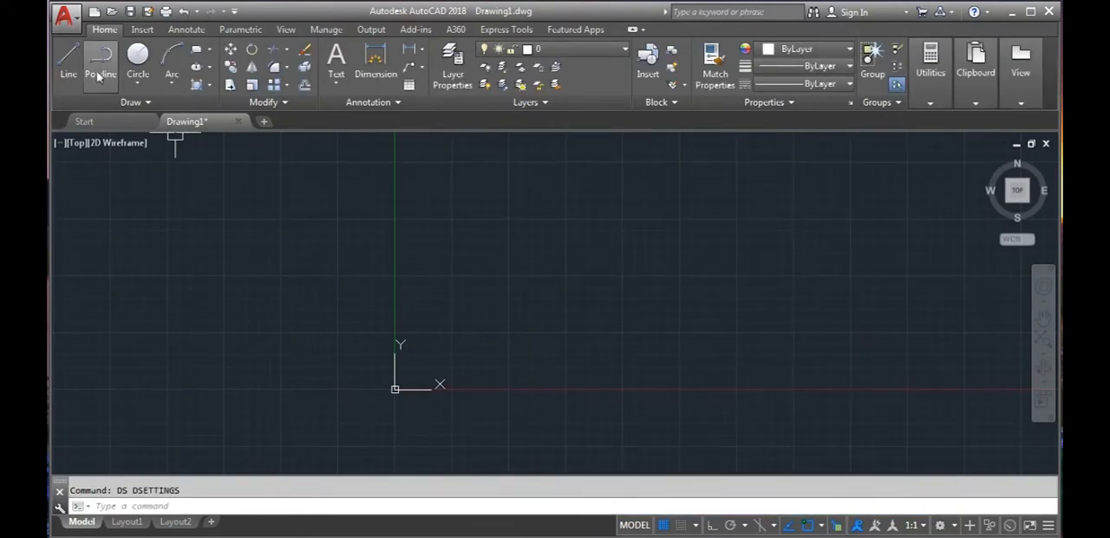
- Draw a horizontal line crossing the Y axis above the origin, with ortho mode turned on
click(67, 61)
click(299, 315)
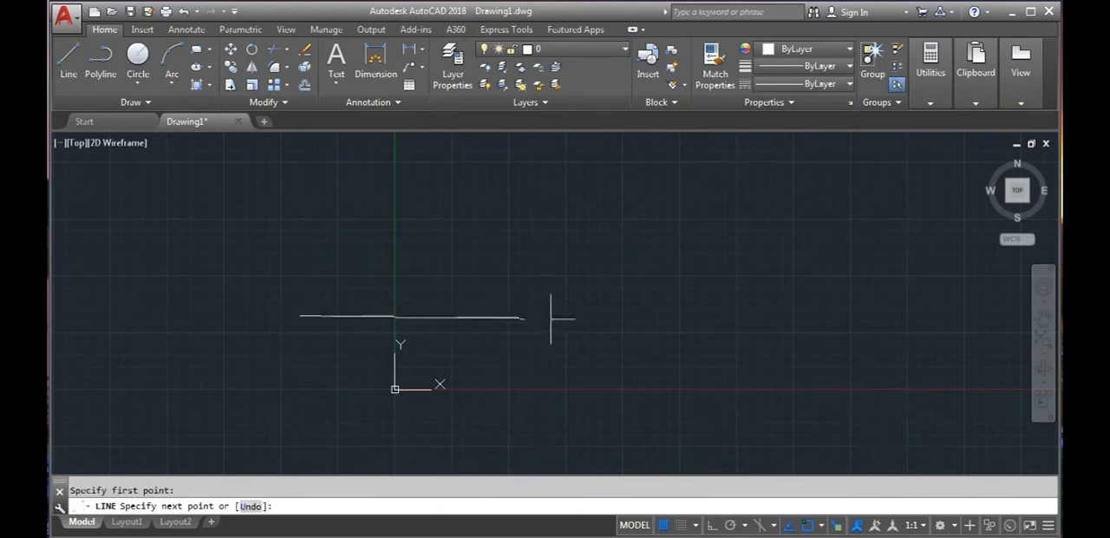
key(F8)
click(586, 310)
key(Escape)
click(67, 60)
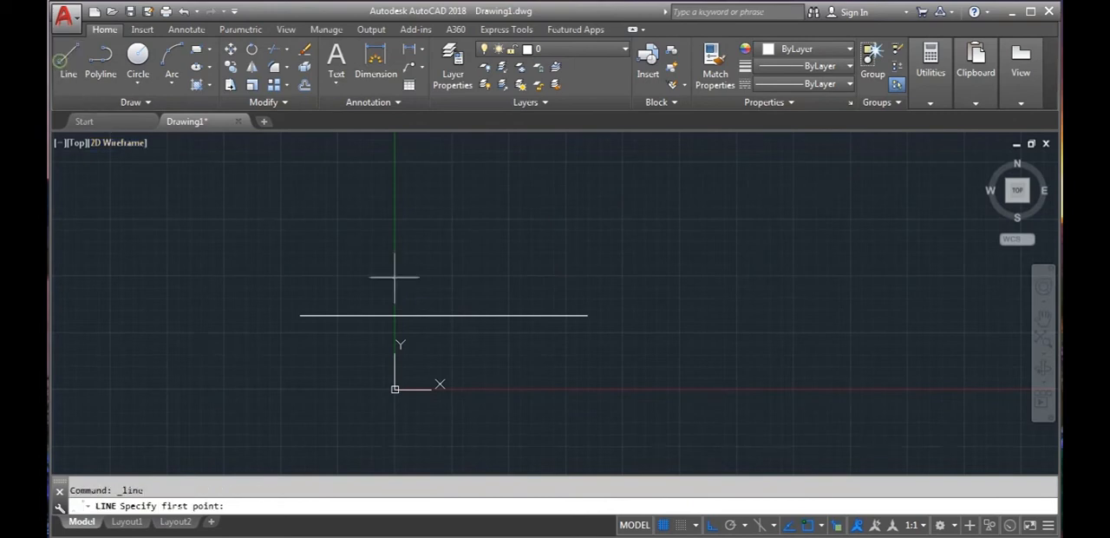
click(587, 315)
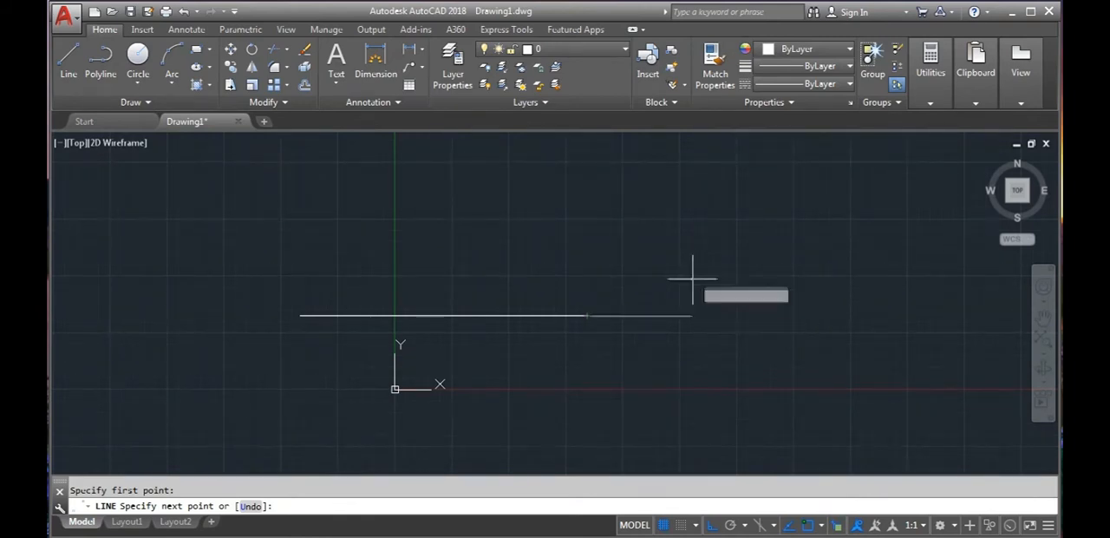
key(F8)
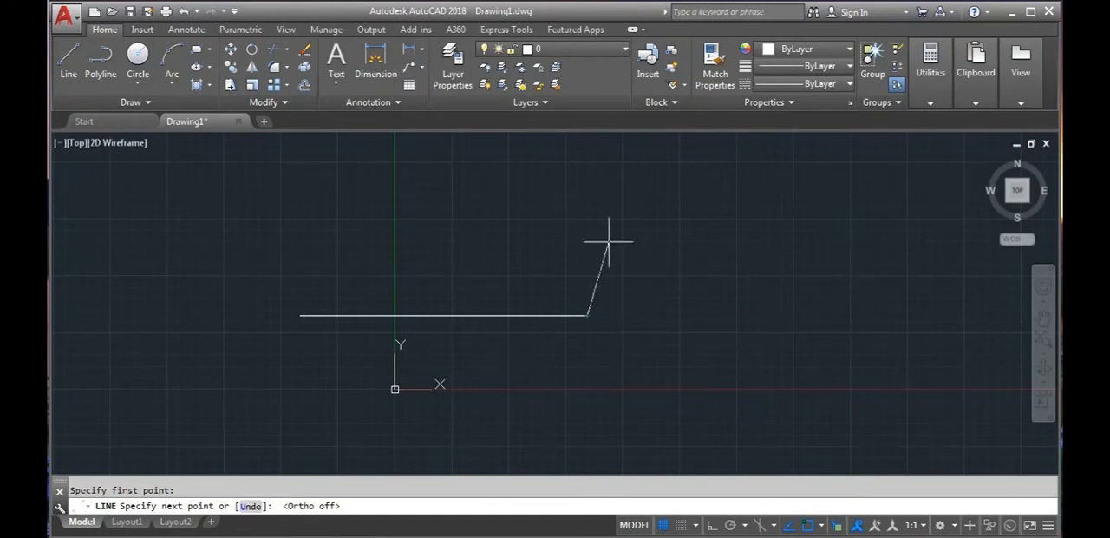
key(Escape)
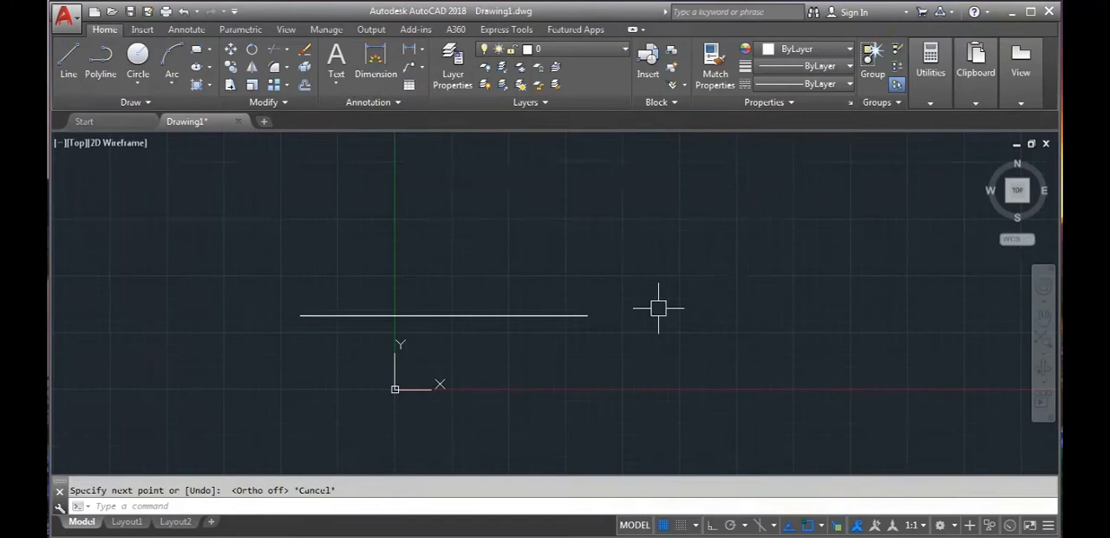
- Draw a horizontal line below the X axis, starting vertically aligned with the existing line's right endpoint, with ortho on
middle_drag(694, 339, 674, 324)
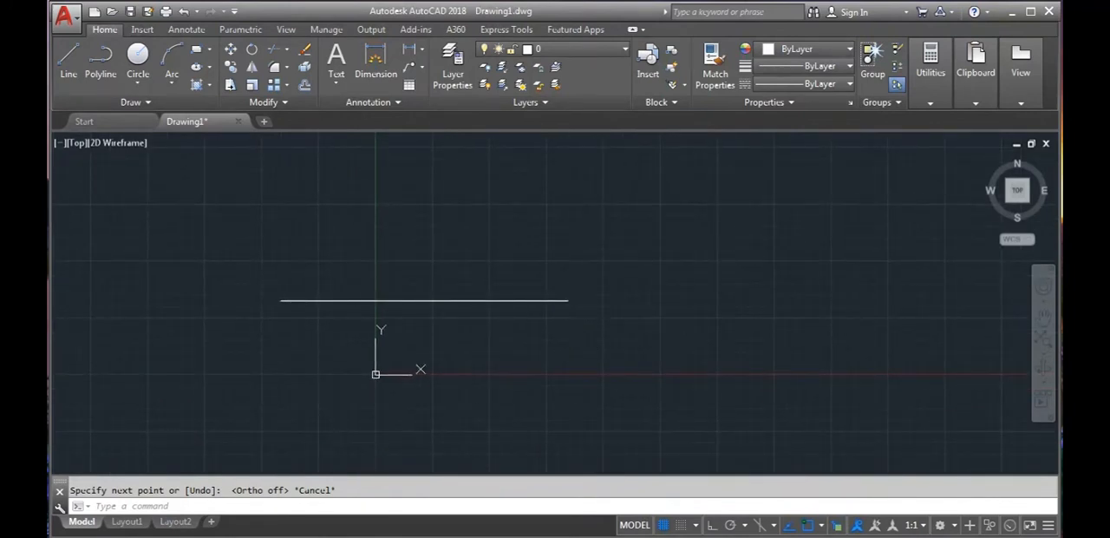
click(68, 57)
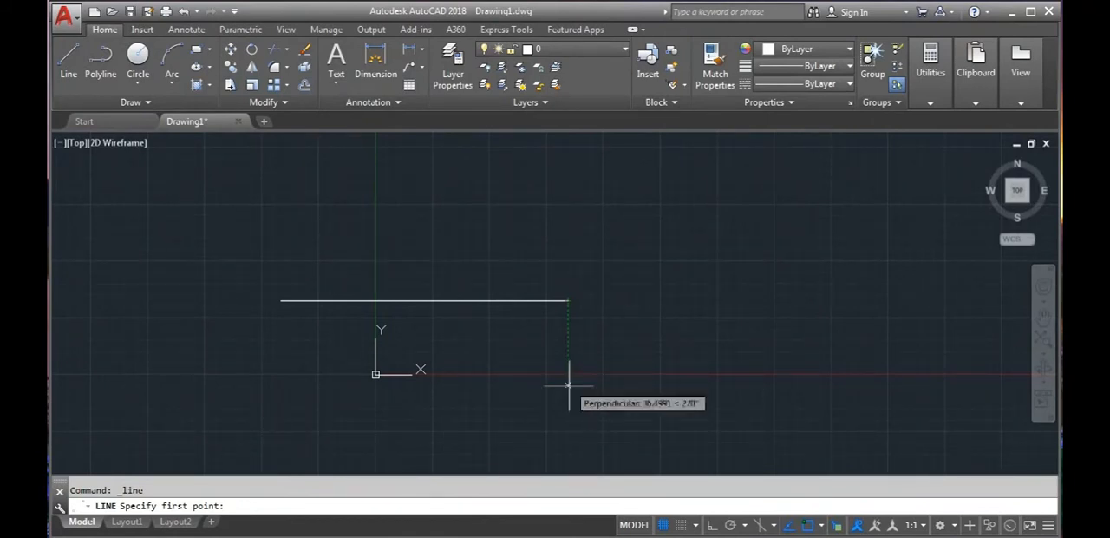
click(570, 400)
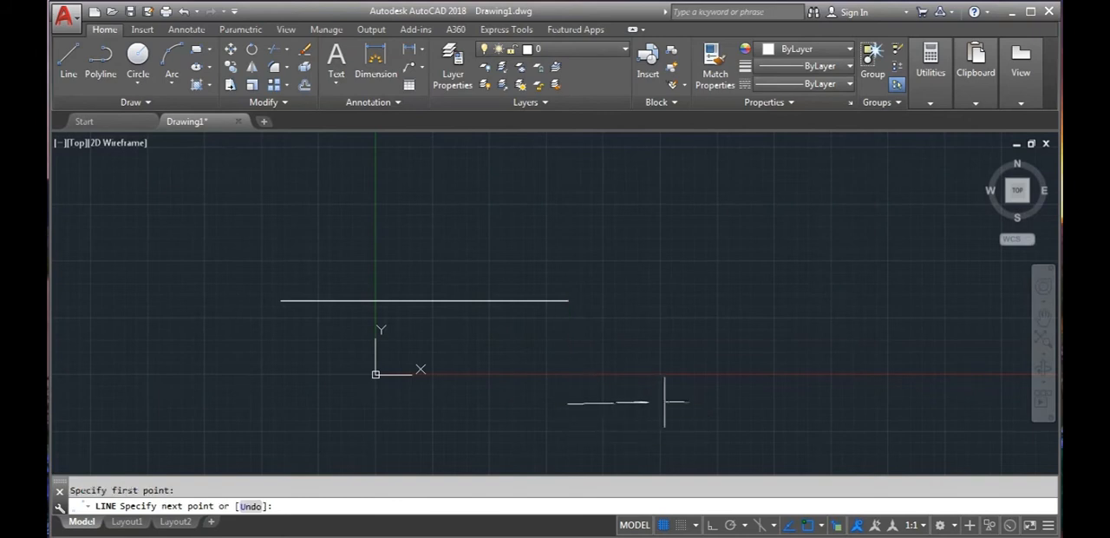
click(724, 403)
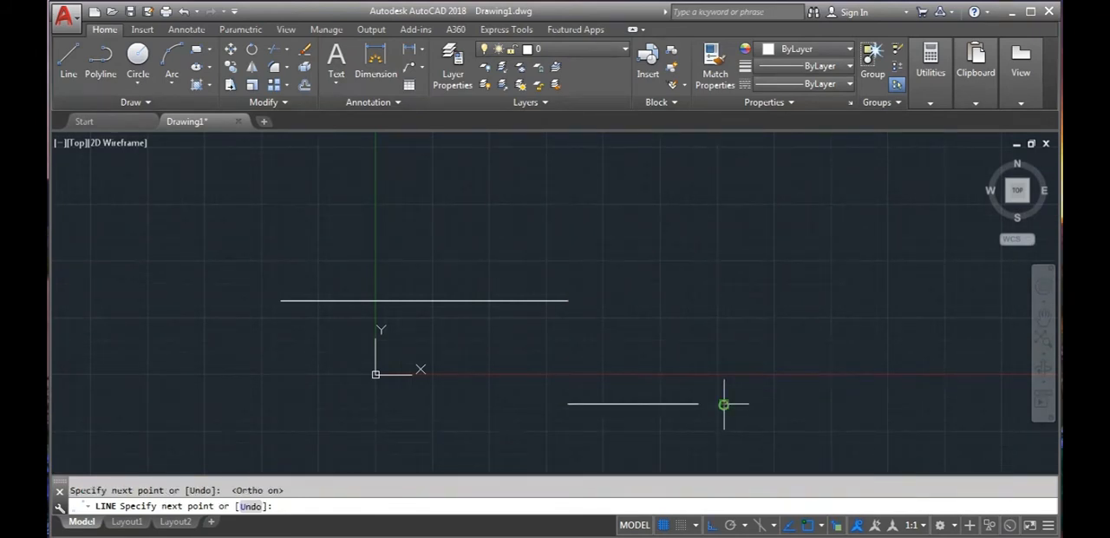
key(Escape)
- Draw a vertical line from the upper line's right endpoint to the lower line's left endpoint
click(67, 60)
click(566, 303)
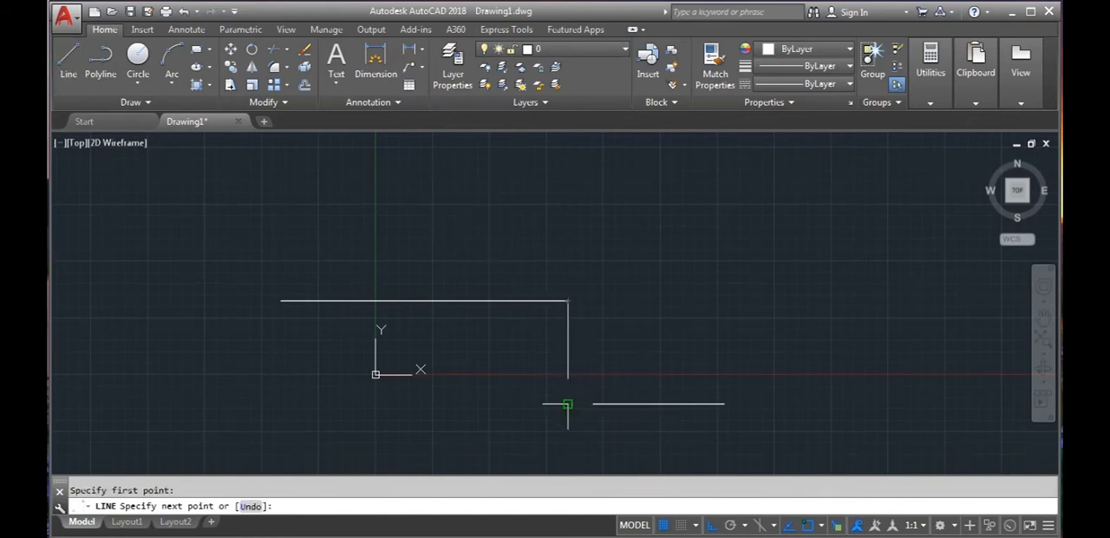
click(568, 403)
key(Escape)
- Erase the vertical connecting line and the lower horizontal line
click(614, 427)
click(552, 377)
key(Delete)
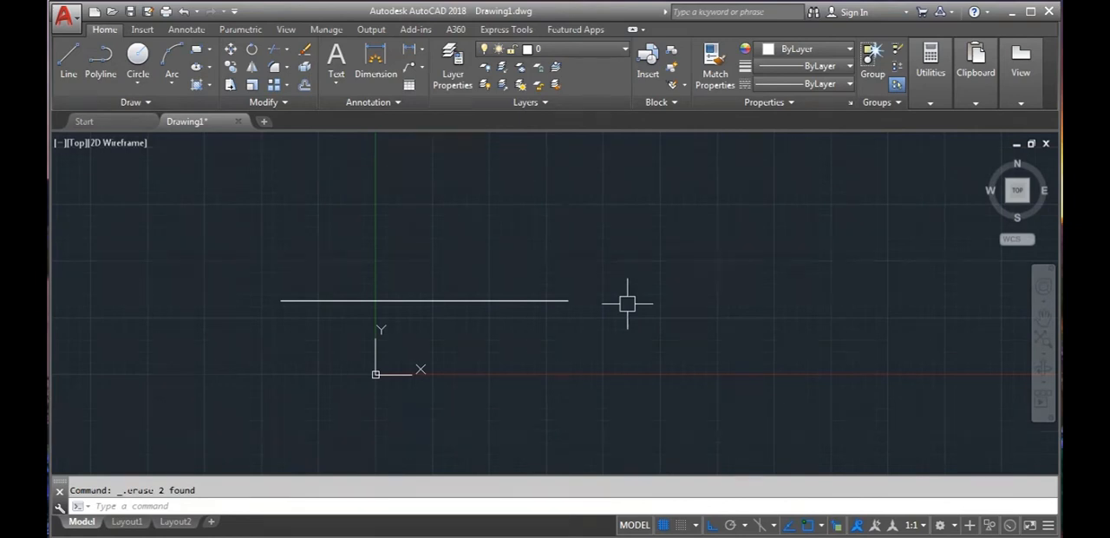
- Turn on polar tracking in the drafting settings and set the increment angle to 30
text(ds)
key(Return)
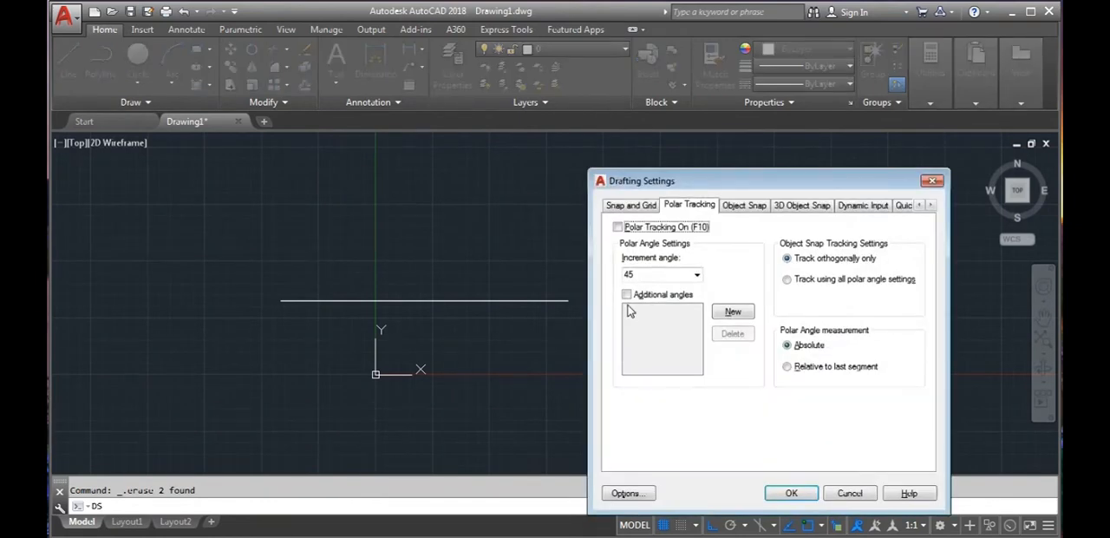
click(617, 227)
double_click(650, 275)
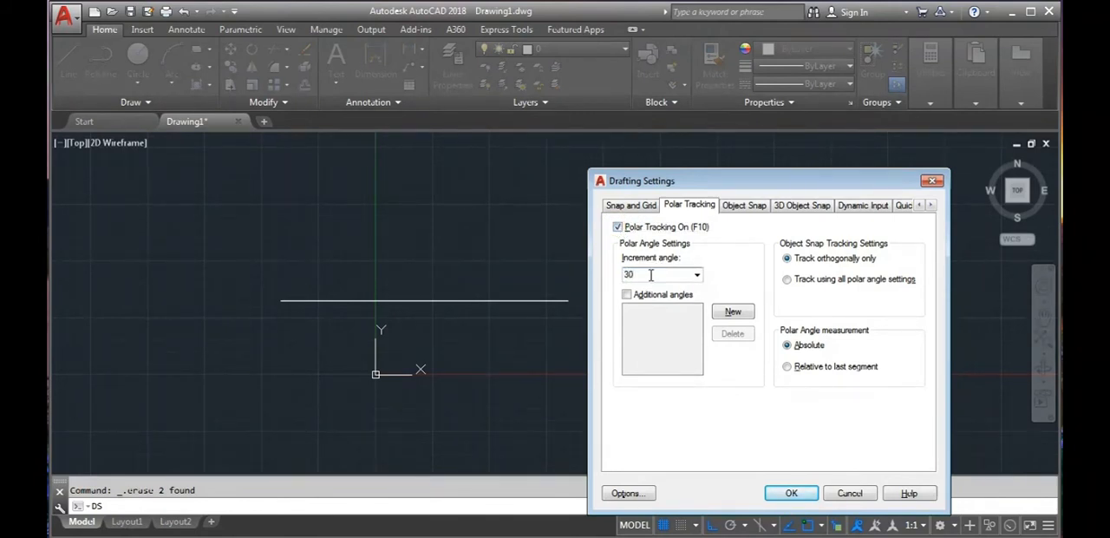
key(Return)
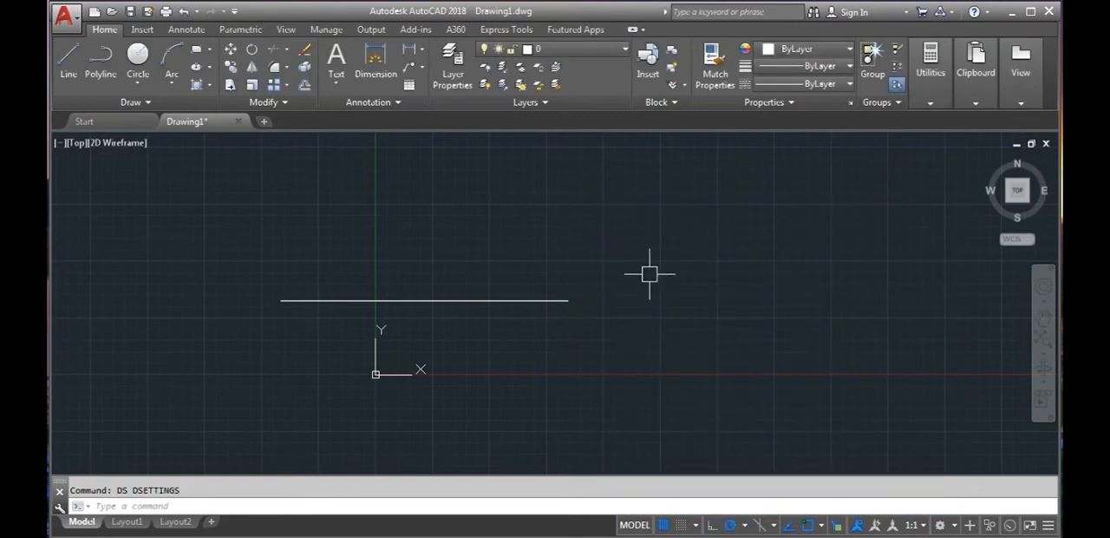
- Cancel the started line, reopen the drafting settings to review the polar tracking angle, and close them
click(69, 60)
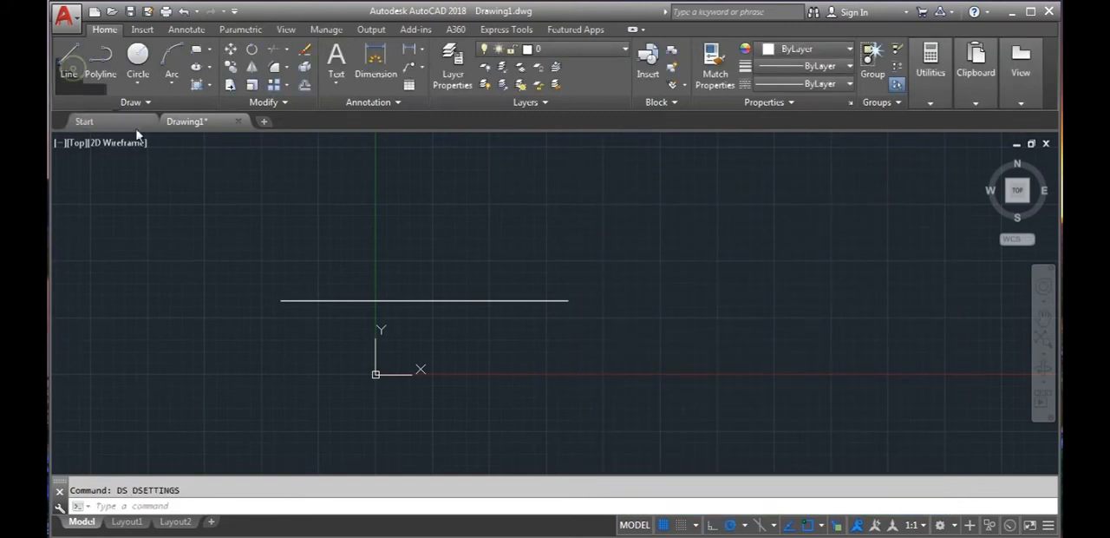
key(Escape)
text(ds)
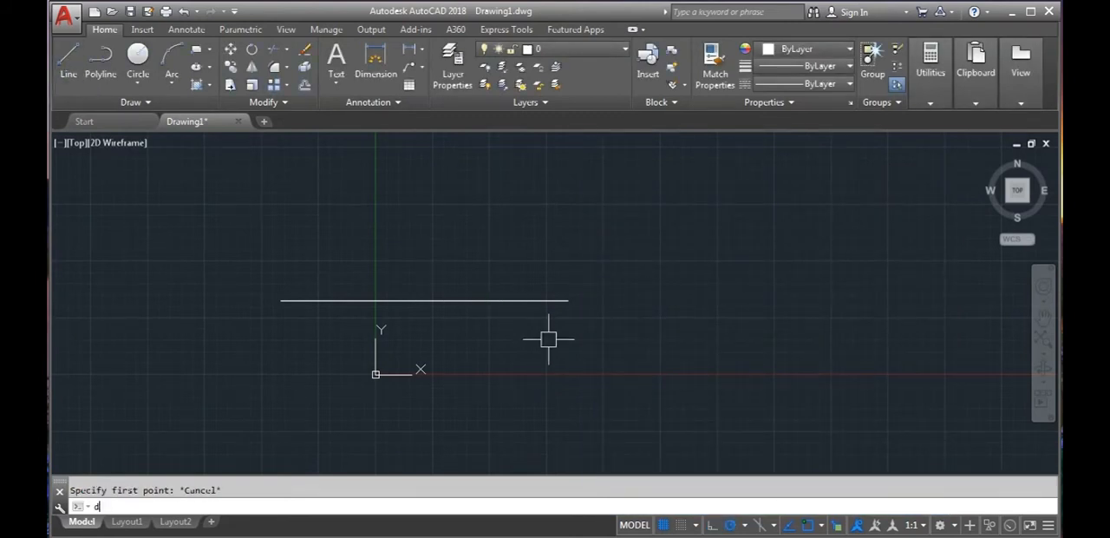
key(Return)
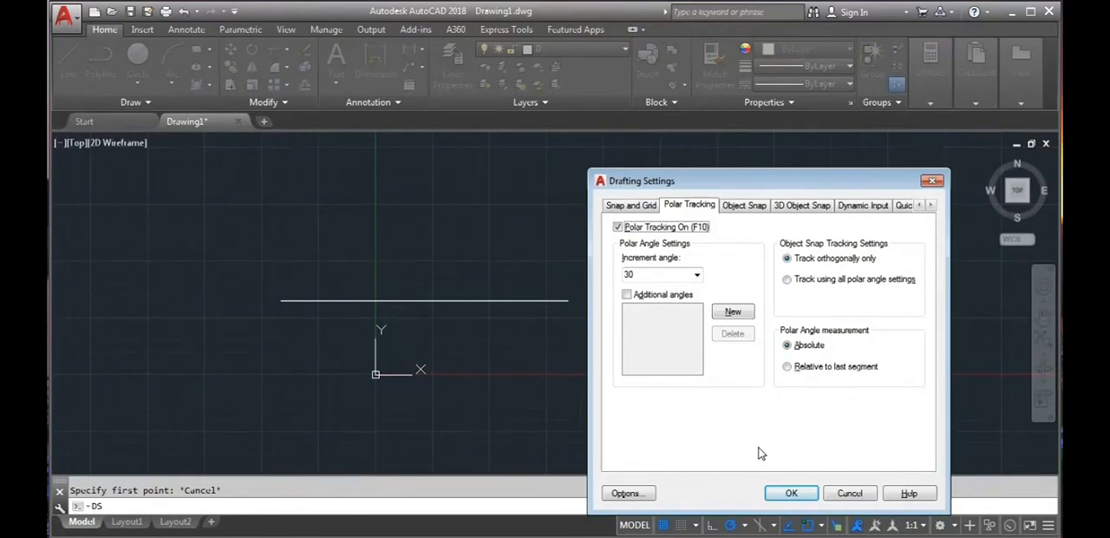
click(791, 492)
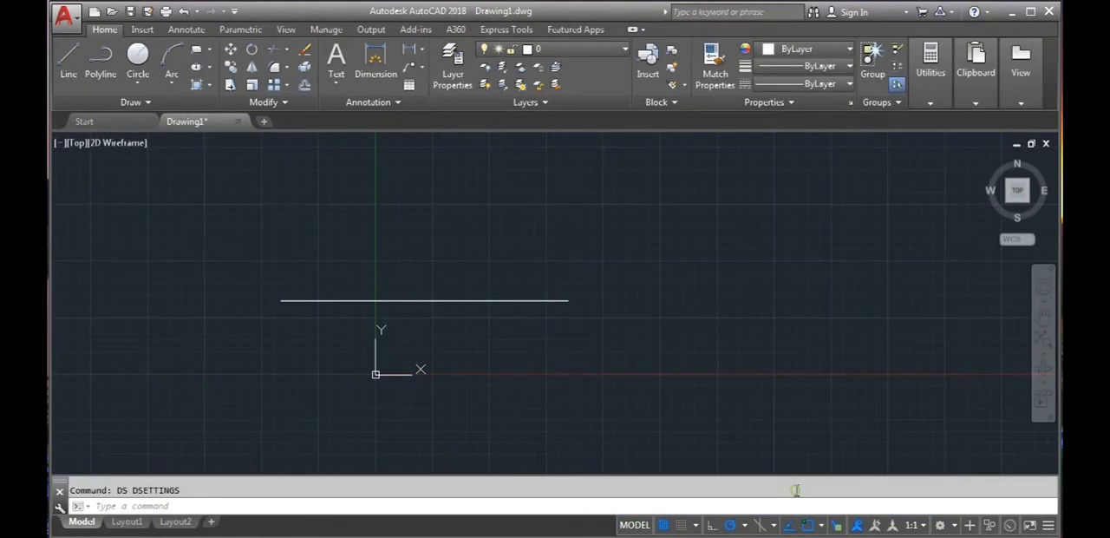
- Draw a 50-unit line at 30° from the horizontal line's right endpoint using polar tracking
click(69, 63)
click(567, 301)
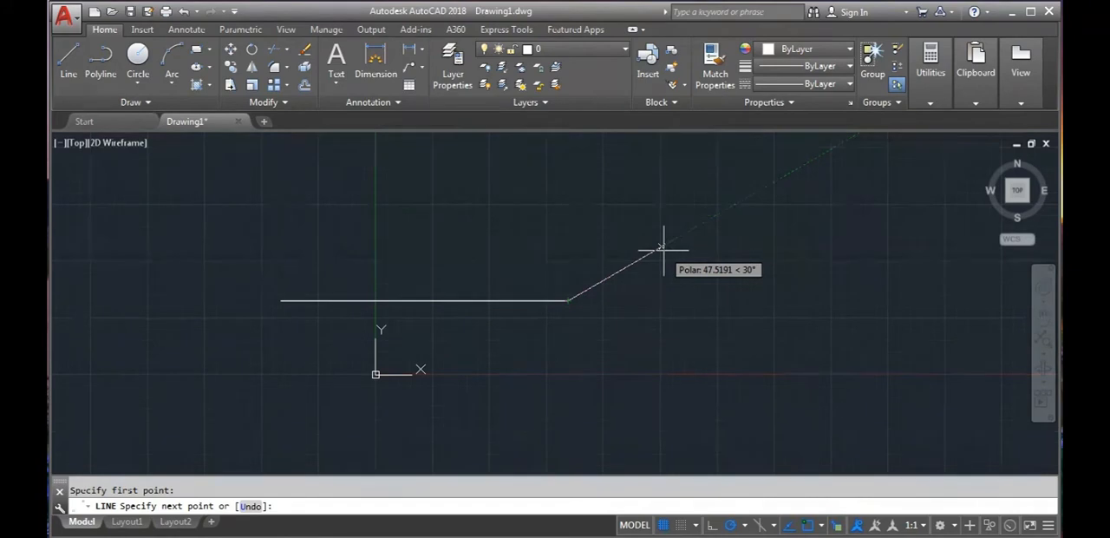
key(Return)
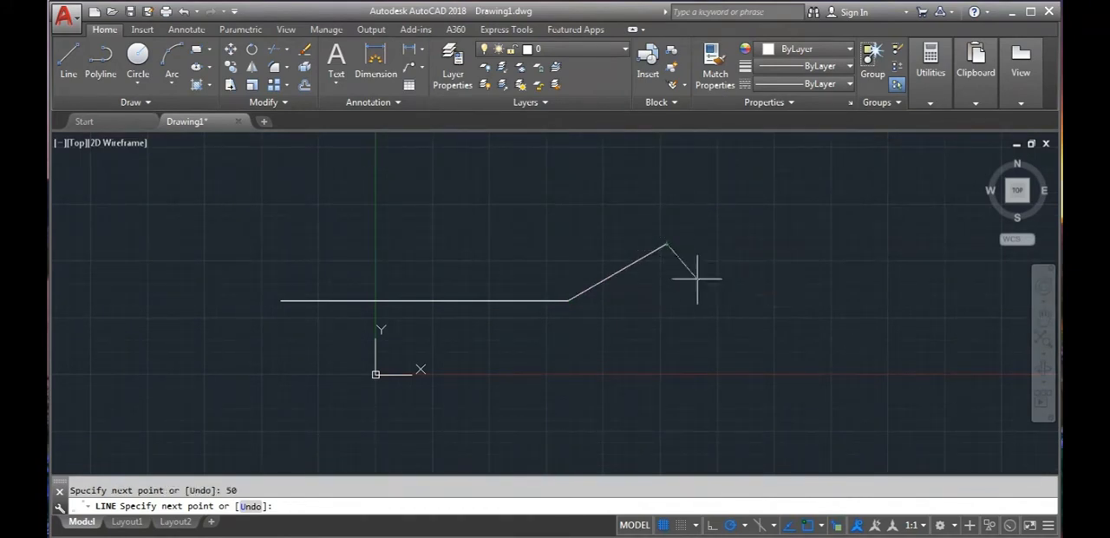
key(Escape)
- Draw a line straight up at 90° from the upper end of the 30° line using polar tracking
middle_drag(685, 323, 502, 374)
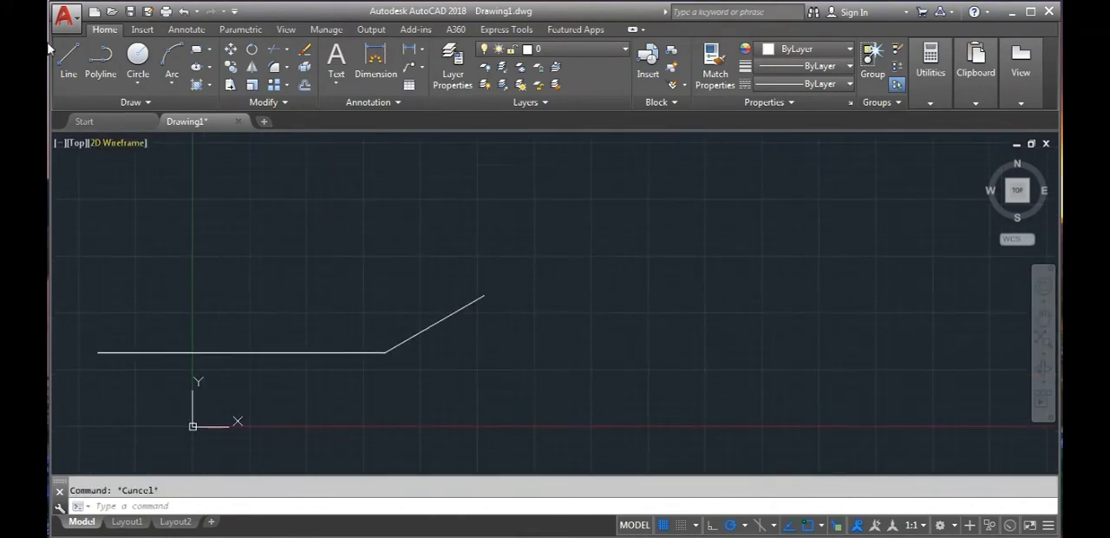
click(68, 60)
click(487, 300)
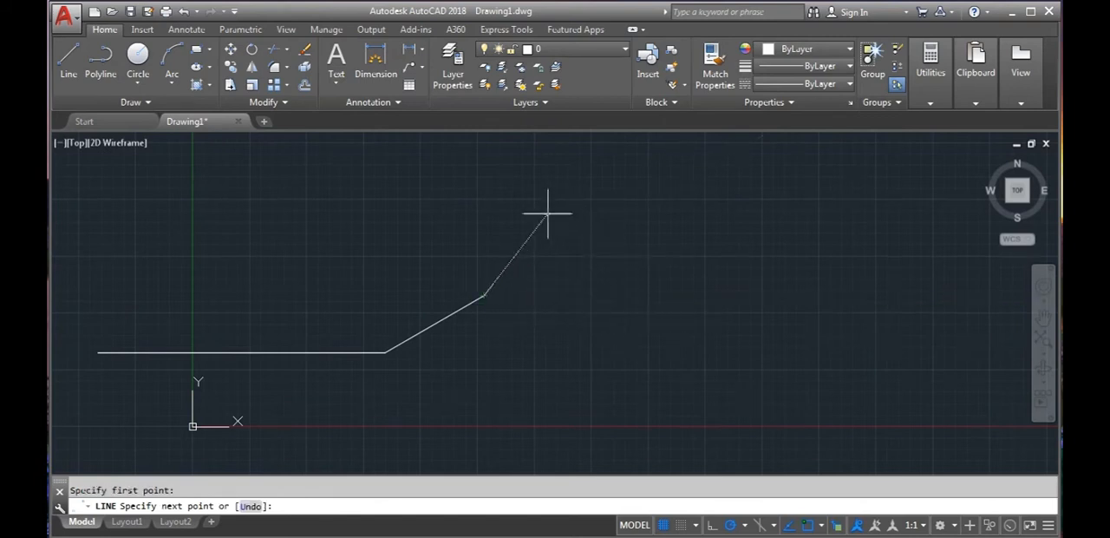
click(486, 203)
key(Escape)
key(Escape)
- Draw a line at 150° from the top of the vertical line using polar tracking
middle_drag(491, 214, 491, 293)
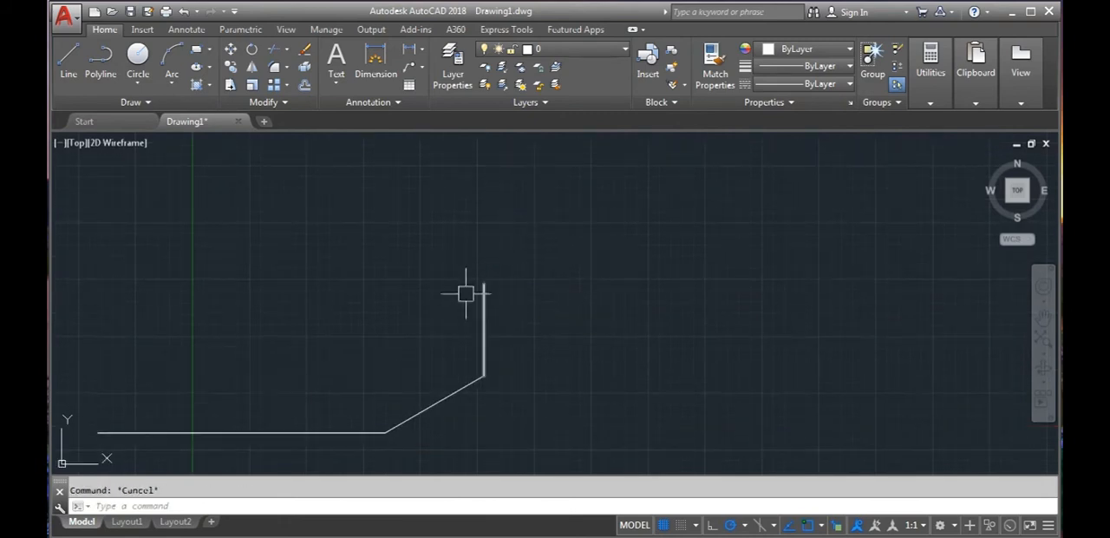
click(62, 69)
click(481, 280)
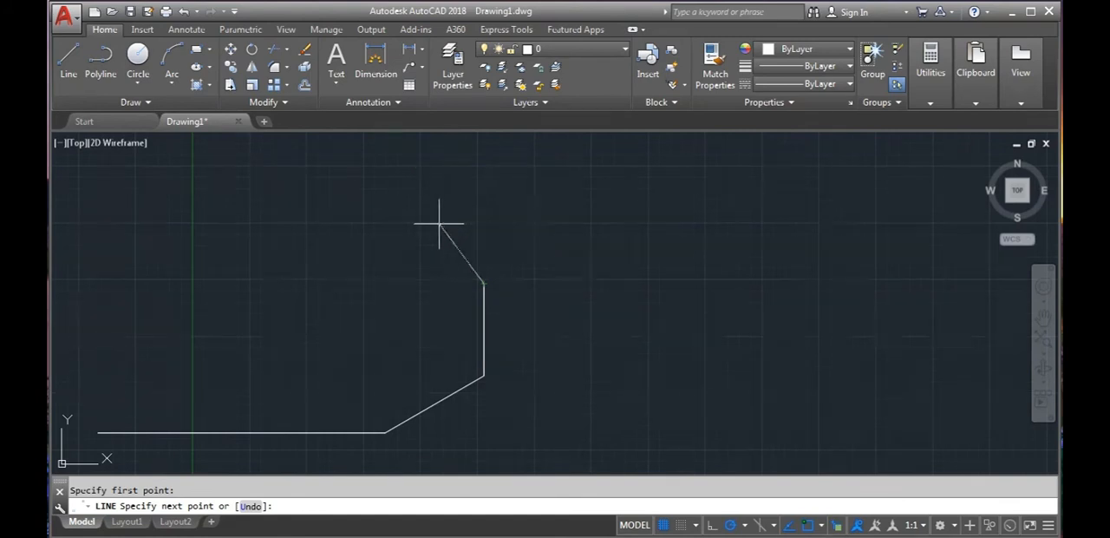
click(368, 221)
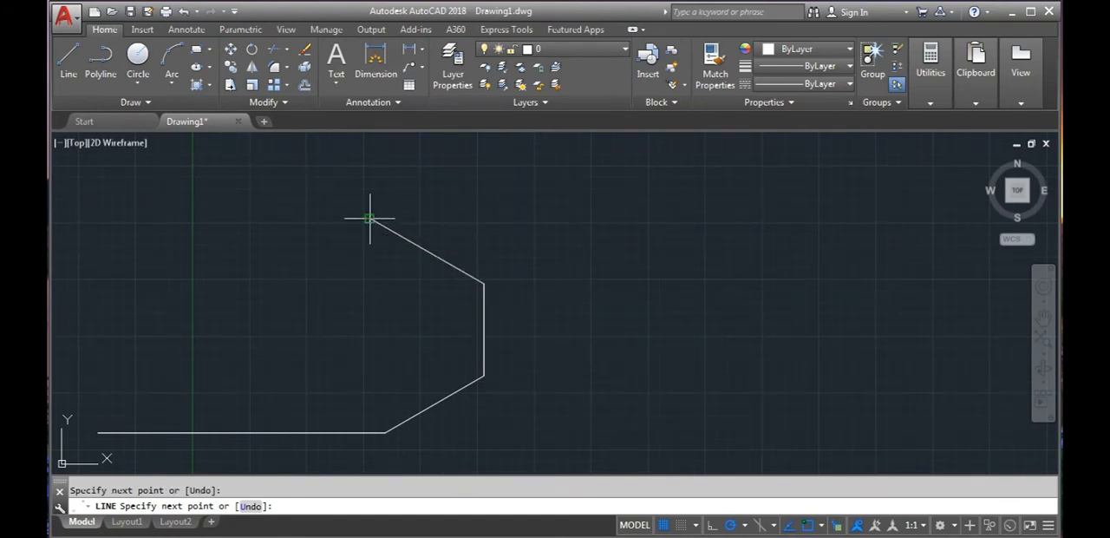
key(Escape)
- Erase the 30°, vertical and 150° lines, keeping only the horizontal line
scroll(414, 308, down, 2)
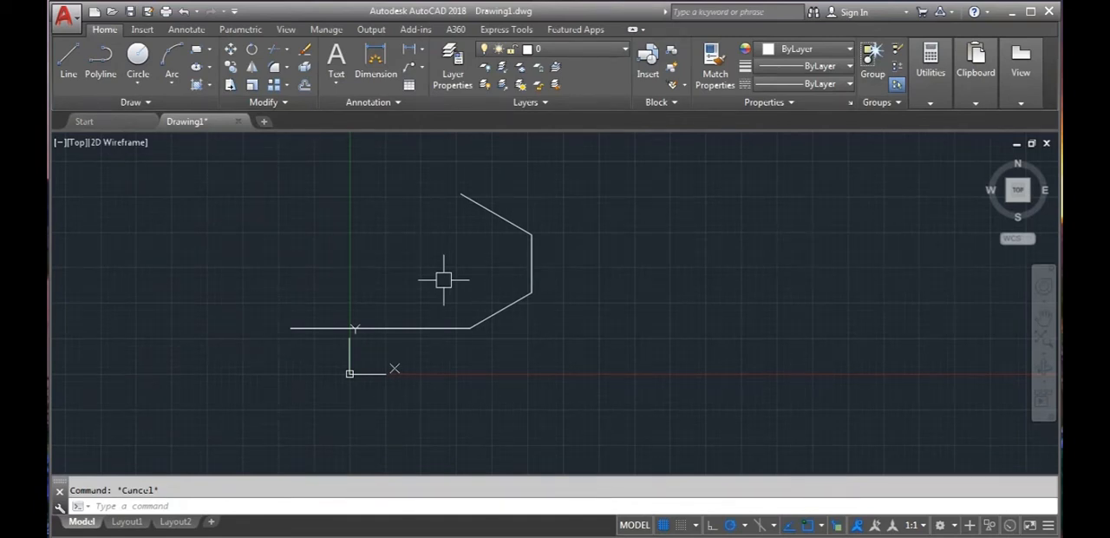
click(548, 321)
click(494, 199)
key(Delete)
click(67, 59)
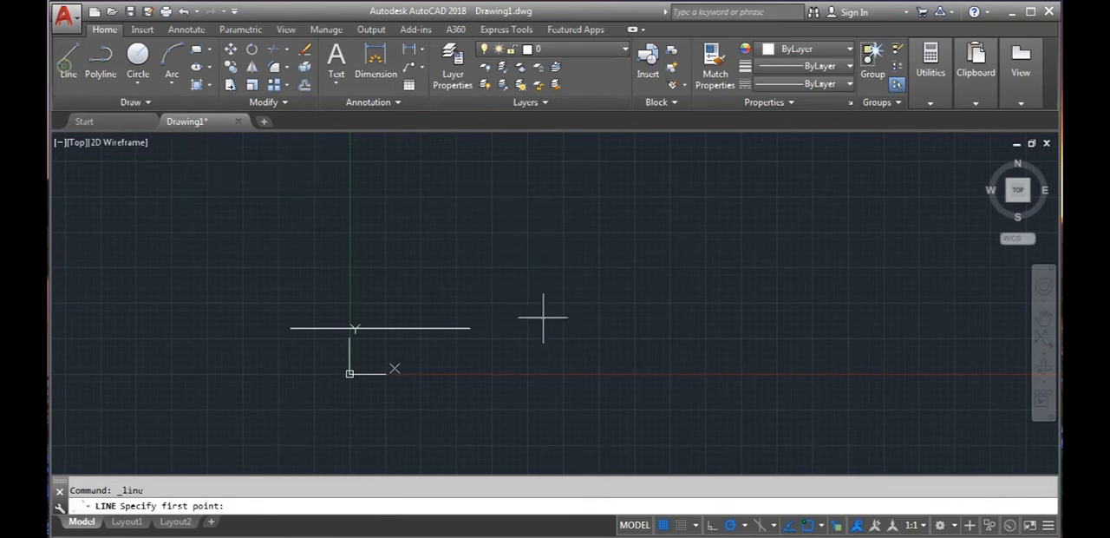
click(470, 327)
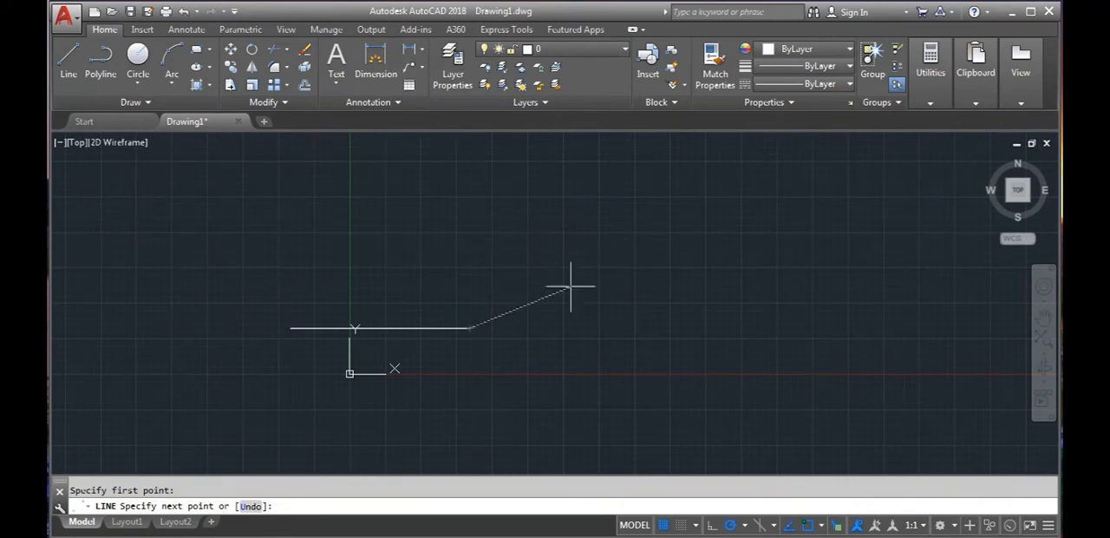
key(Escape)
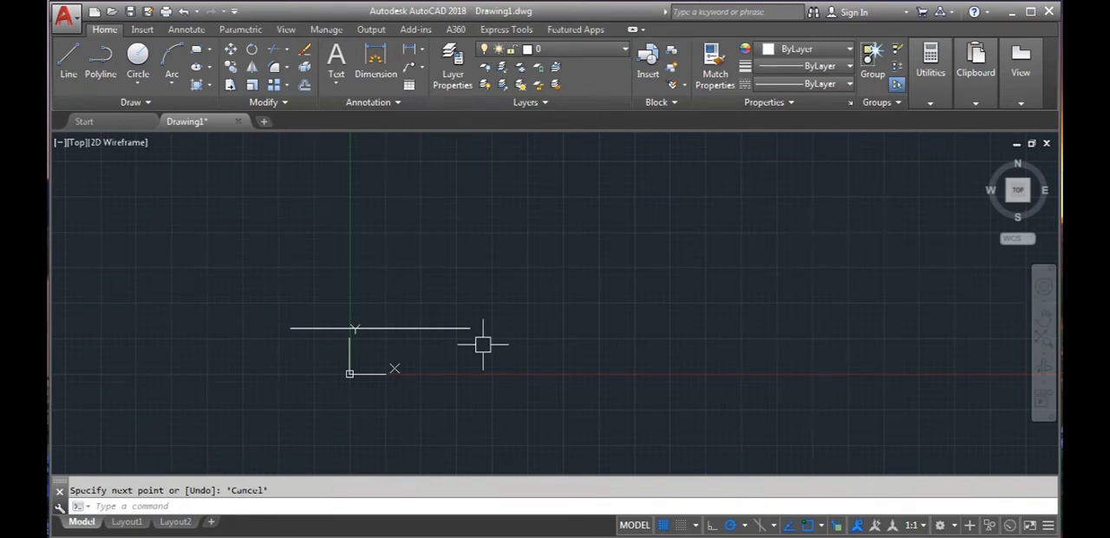
- Enable additional angles for polar tracking in the drafting settings and add an angle of 75
text(DS)
key(Return)
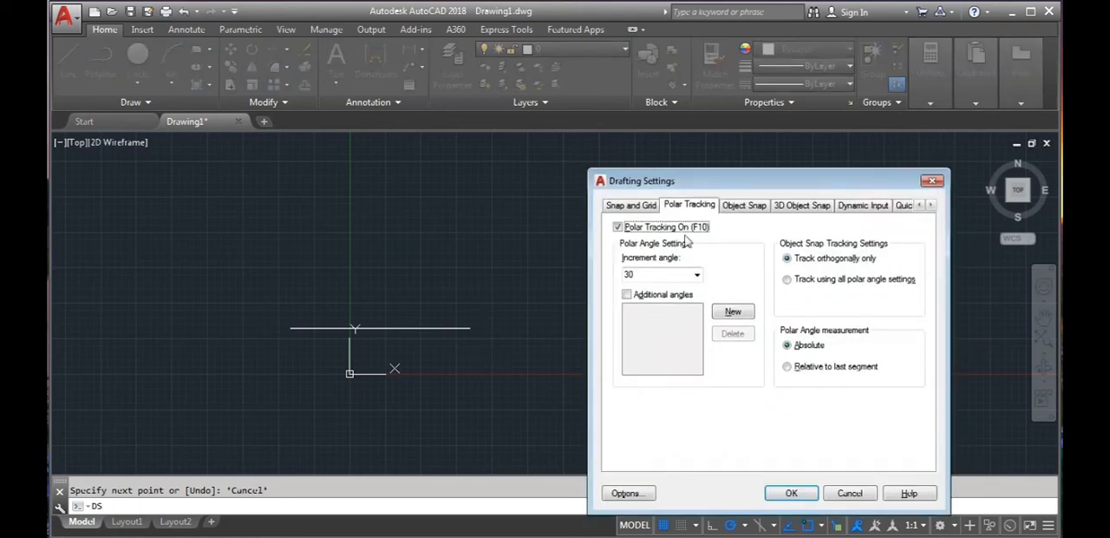
click(627, 295)
click(726, 317)
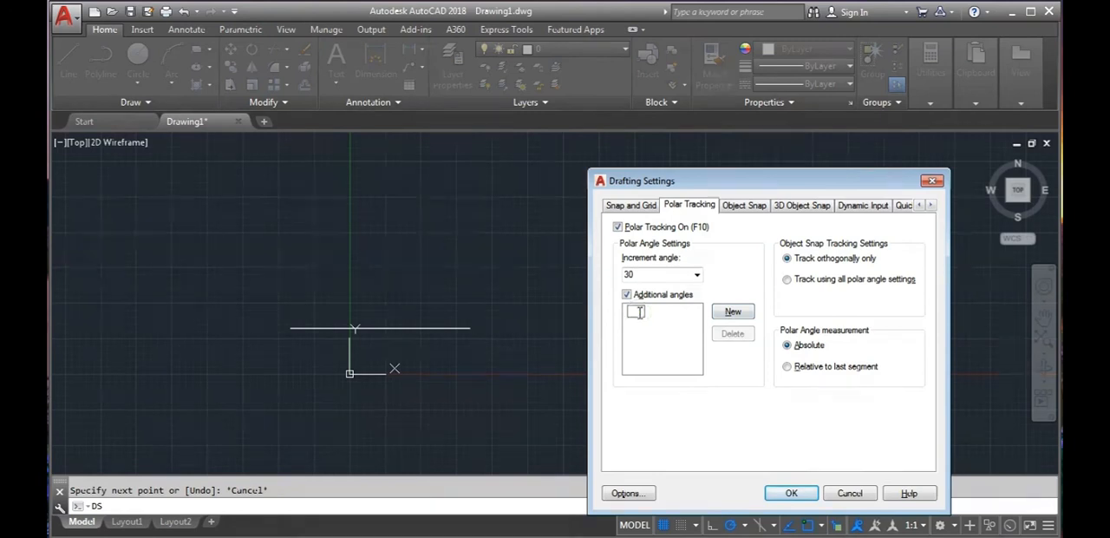
text(75)
key(Return)
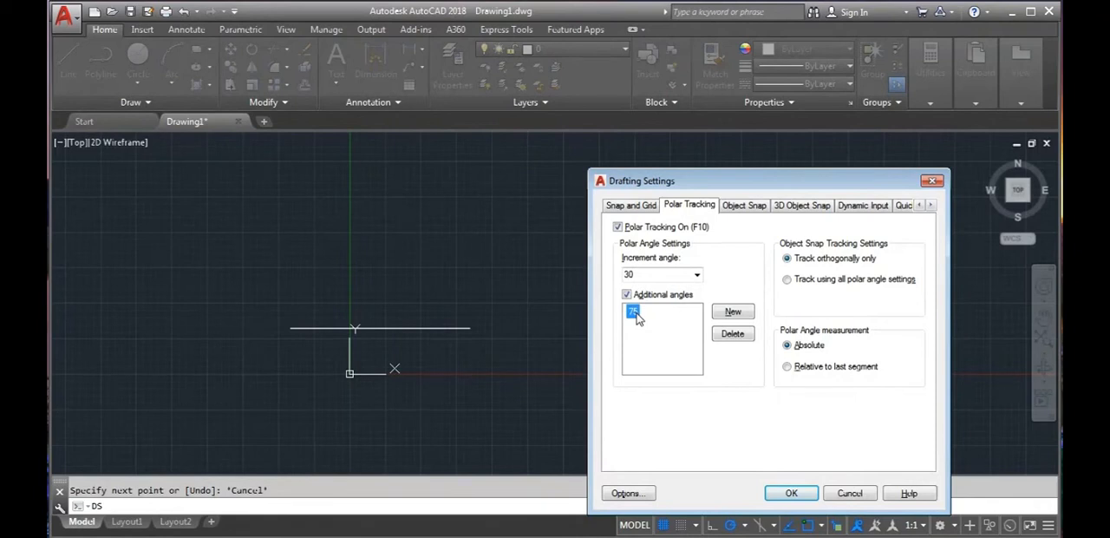
- Apply the polar tracking settings and draw a line at 75° up from the right end of the horizontal line
click(791, 493)
click(68, 65)
click(469, 328)
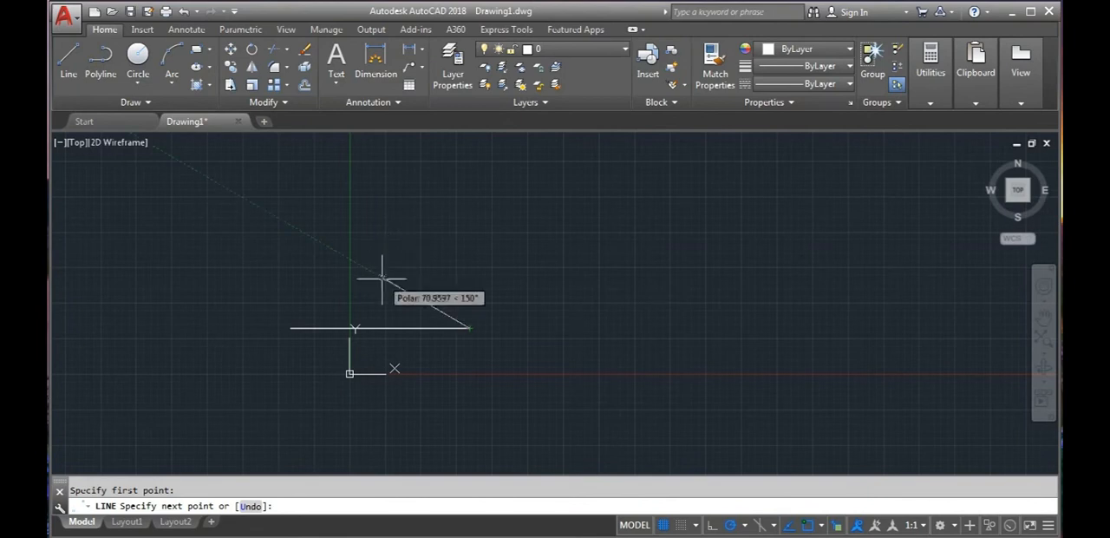
click(470, 328)
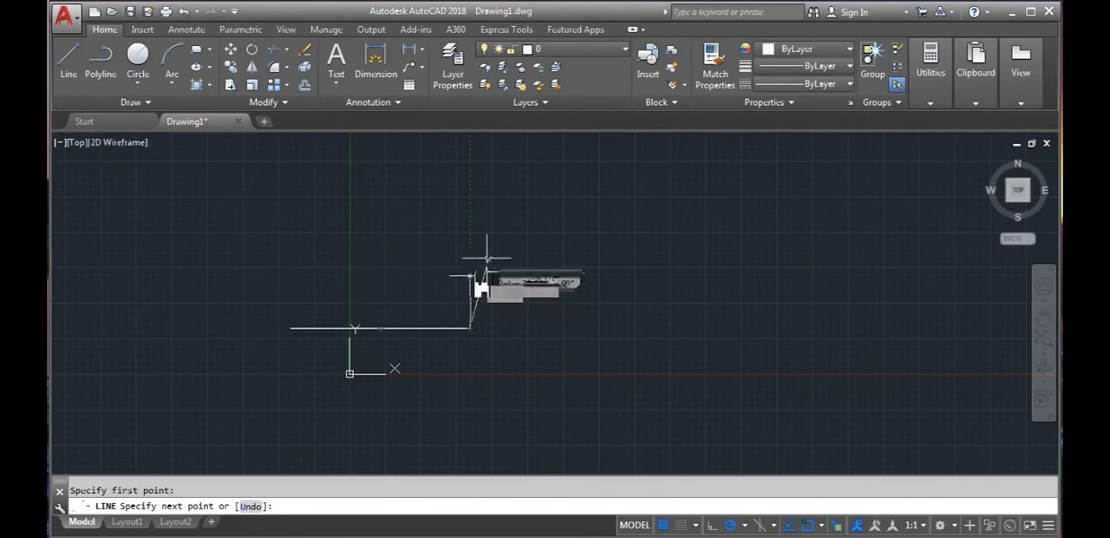
click(497, 225)
key(Escape)
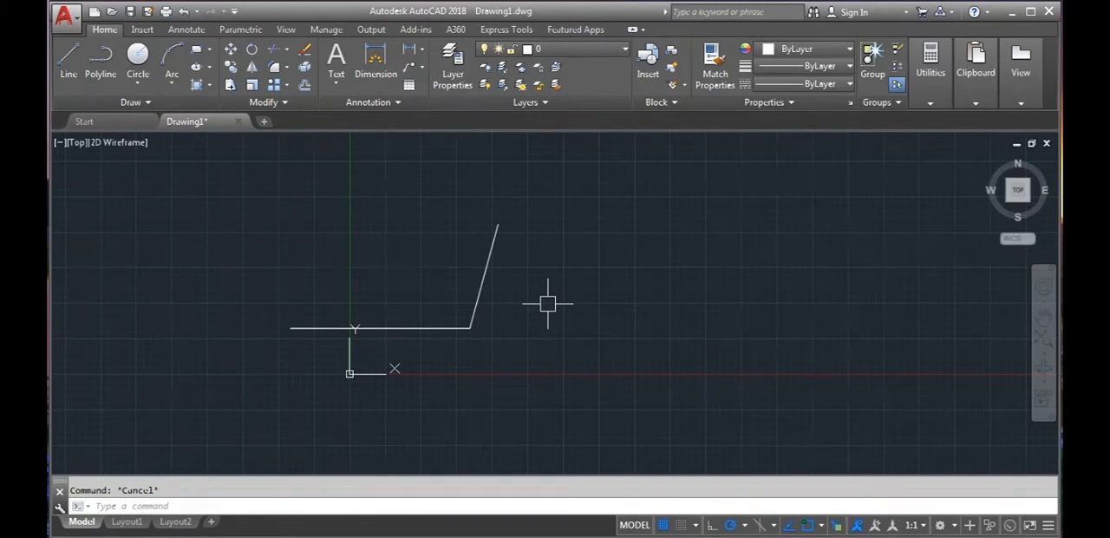
- Erase the horizontal line and the 75° line
click(550, 381)
click(152, 190)
key(Delete)
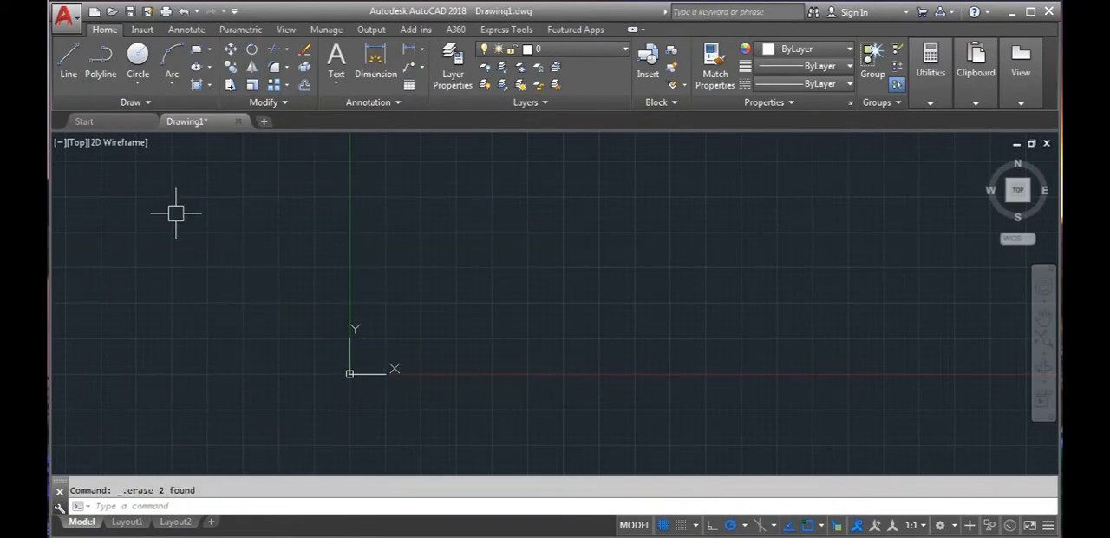
- Disable the additional angles and polar tracking in the drafting settings and apply the change
text(DS)
key(Return)
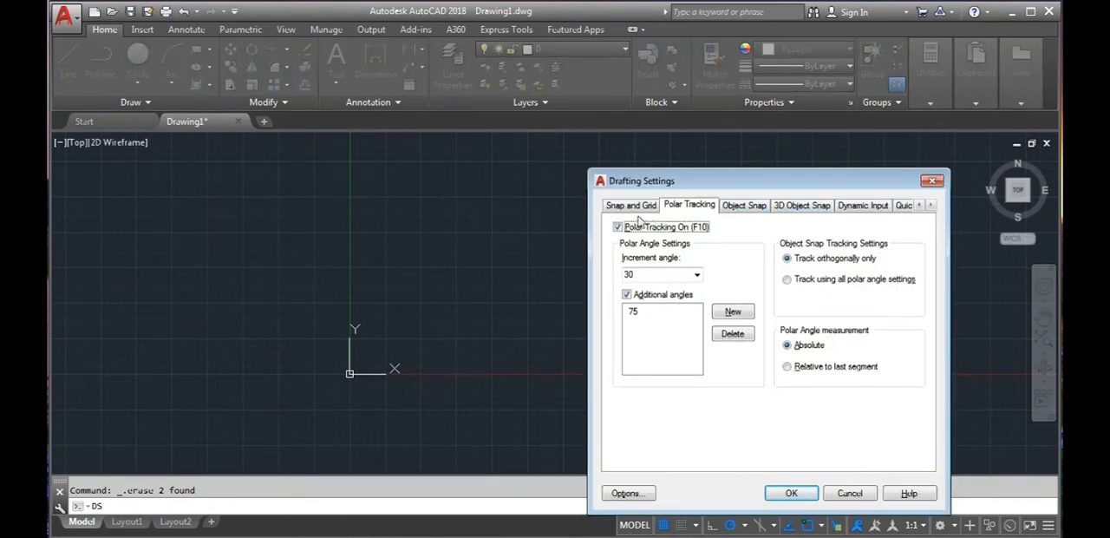
click(626, 294)
click(617, 227)
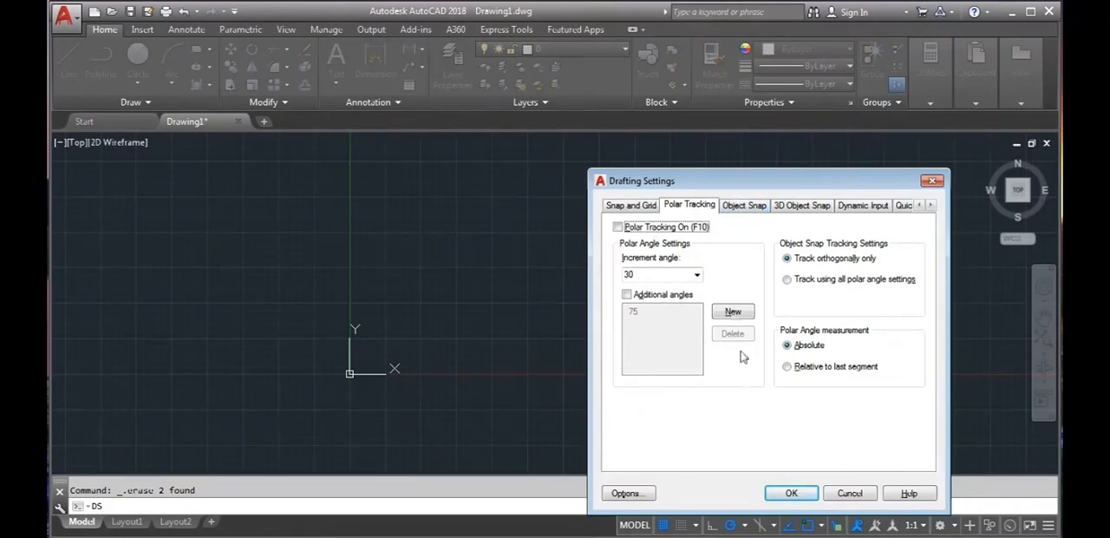
click(791, 492)
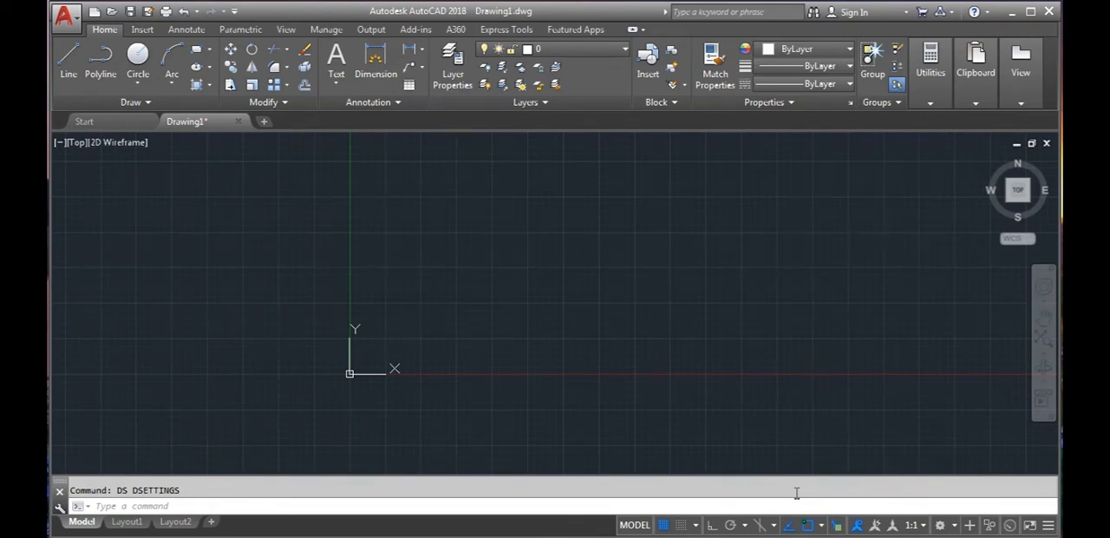
- Draw a circle above and to the right of the origin and a rectangle to the right of the circle
click(138, 56)
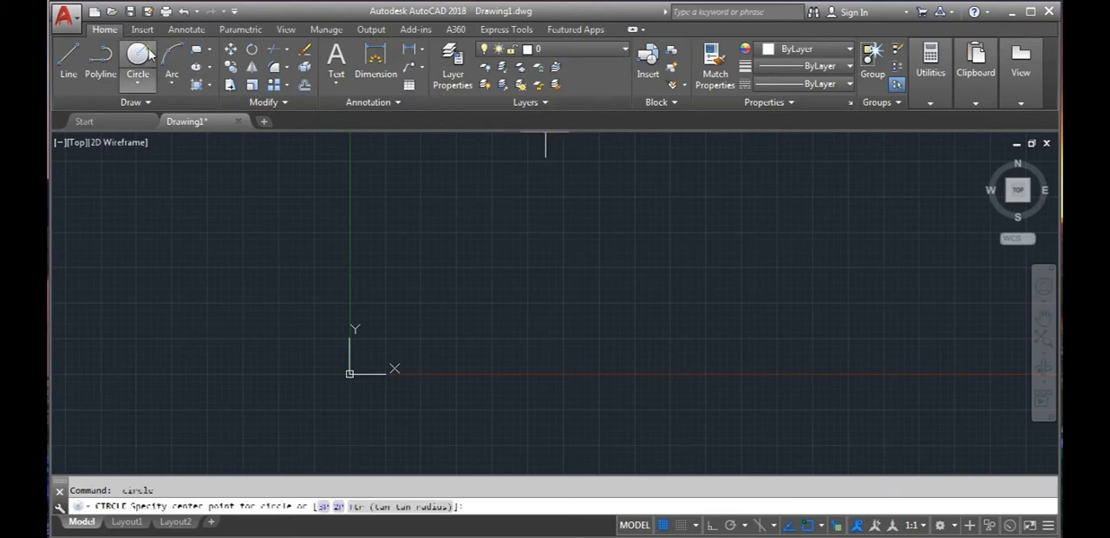
click(500, 264)
click(549, 339)
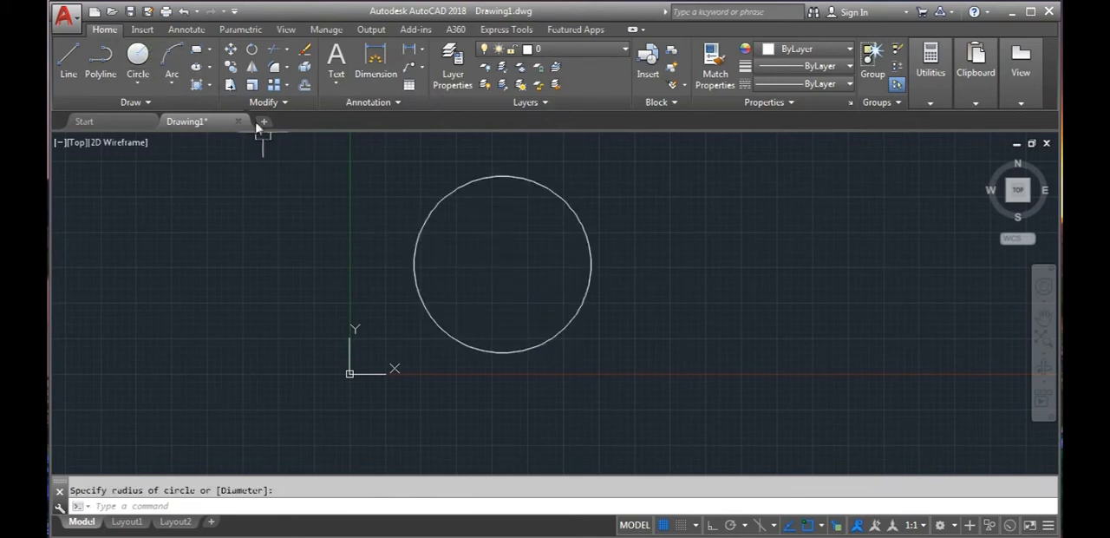
click(196, 54)
click(677, 209)
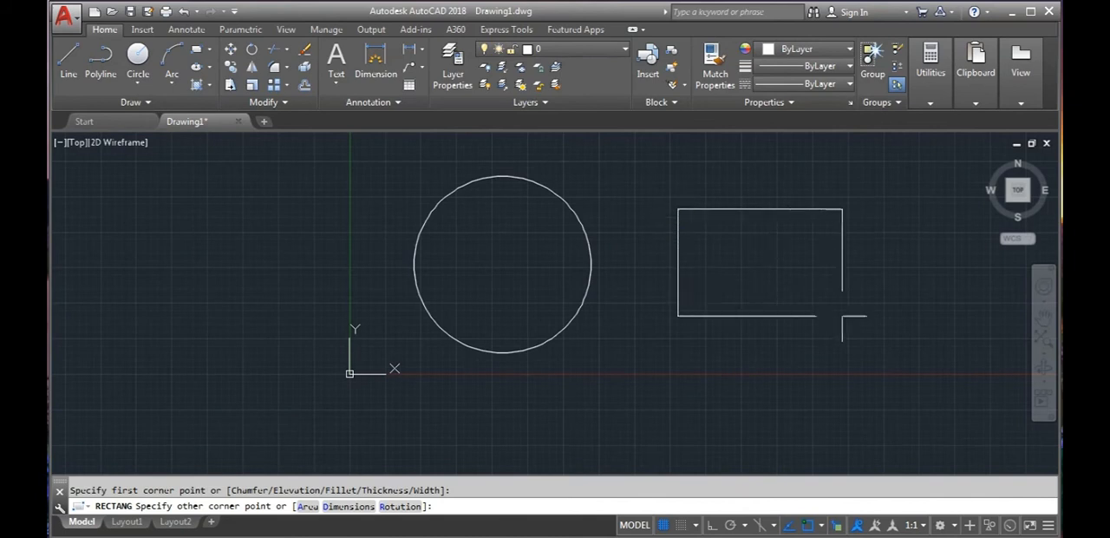
click(909, 344)
- Draw a horizontal line just left of the Y axis, slightly above the origin
click(67, 55)
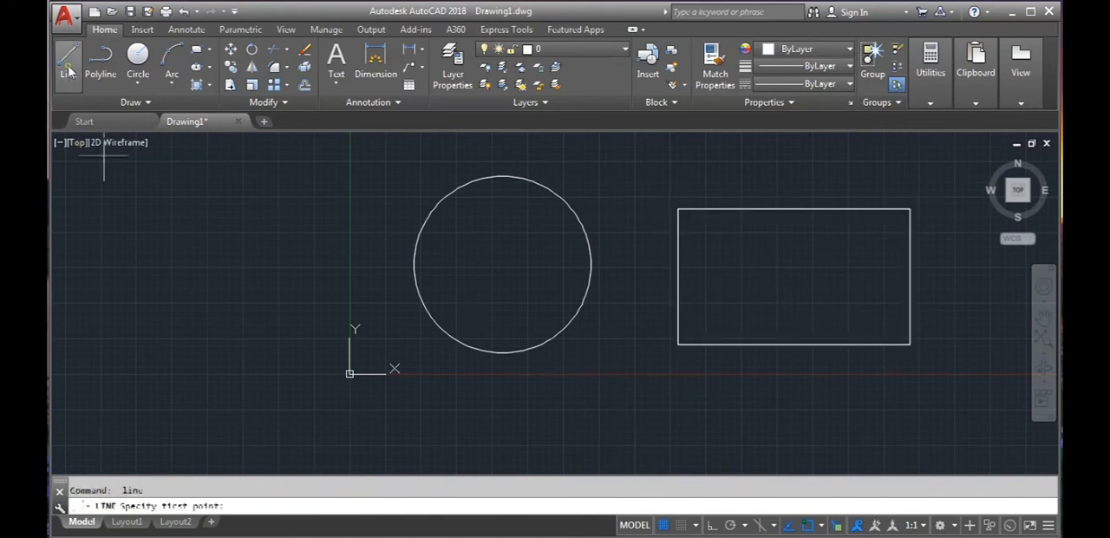
click(108, 324)
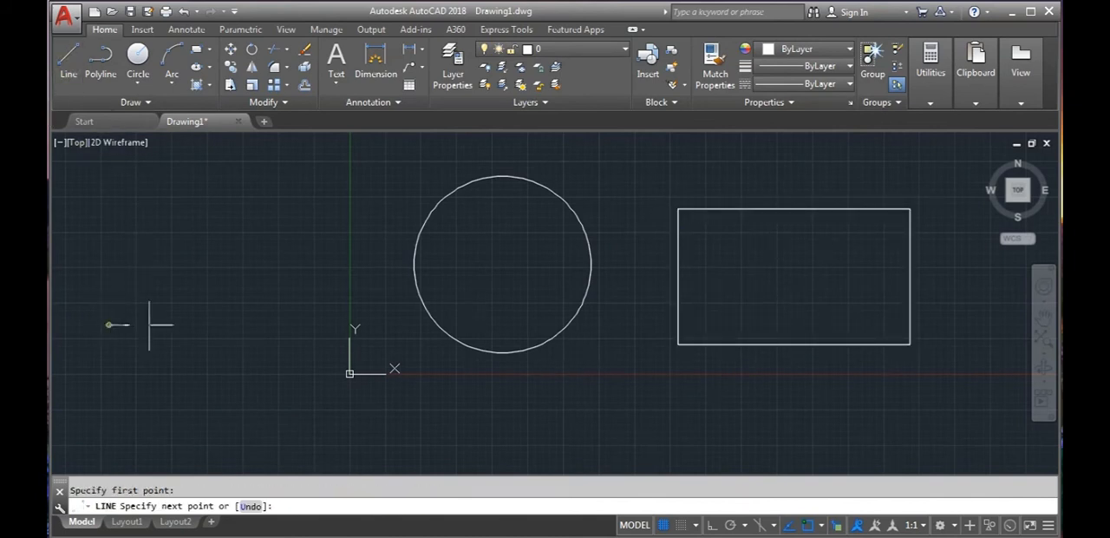
click(333, 324)
key(Escape)
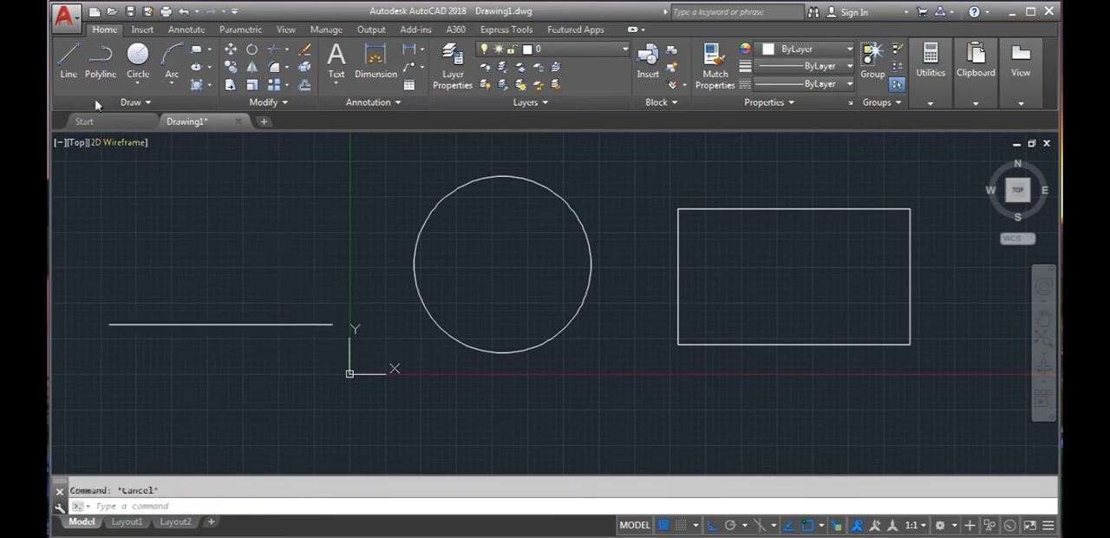
- Start a polyline below the circle in Ortho mode, with a horizontal segment followed by a semicircular arc downward from its right end
click(99, 67)
middle_drag(389, 421, 329, 319)
click(363, 319)
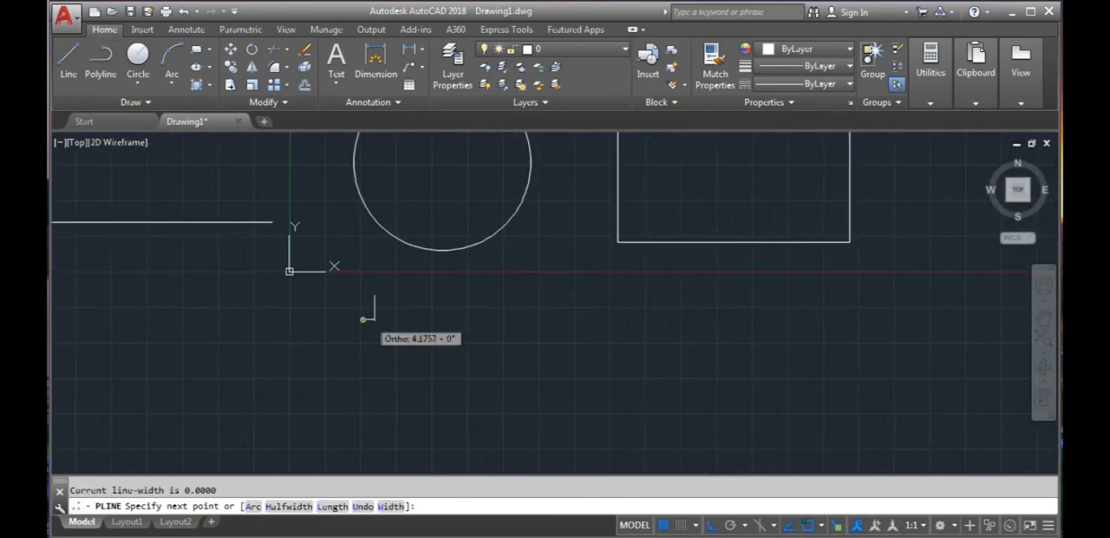
click(506, 319)
text(a)
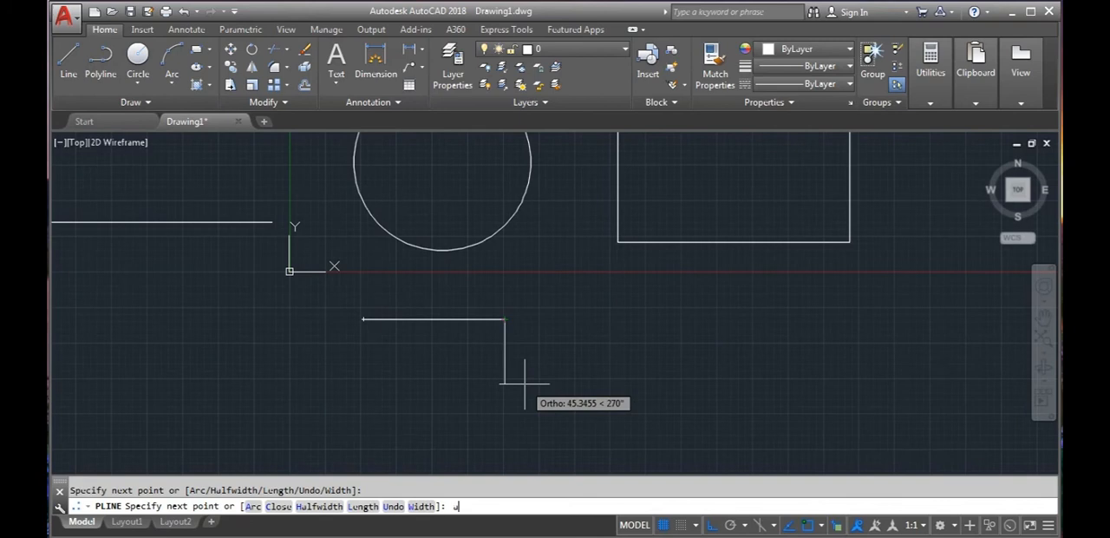
key(Return)
click(506, 412)
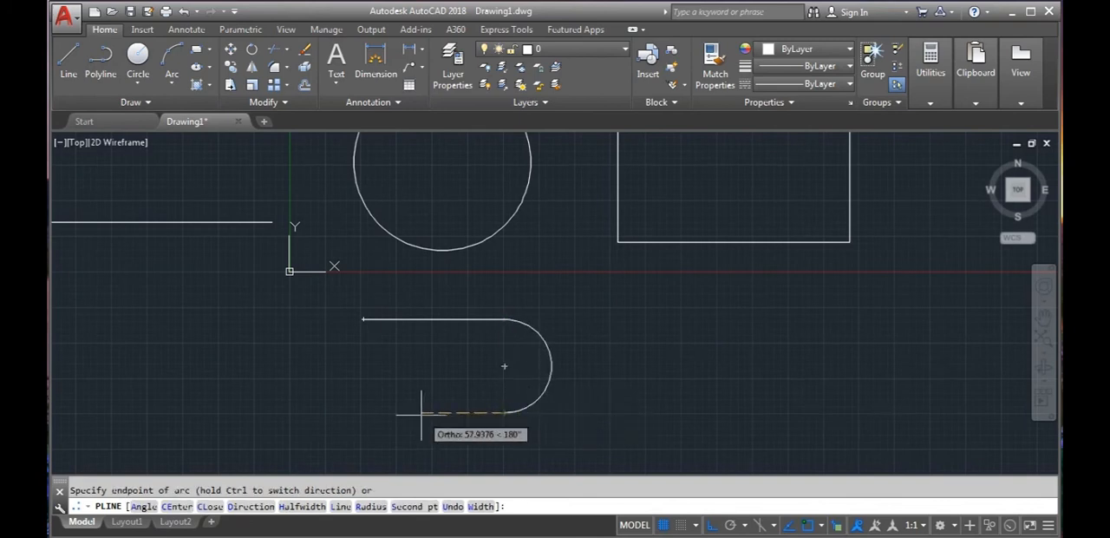
- Complete the slot-shaped polyline with a lower straight segment back to the left and a semicircular arc up to its start point
text(l)
key(Return)
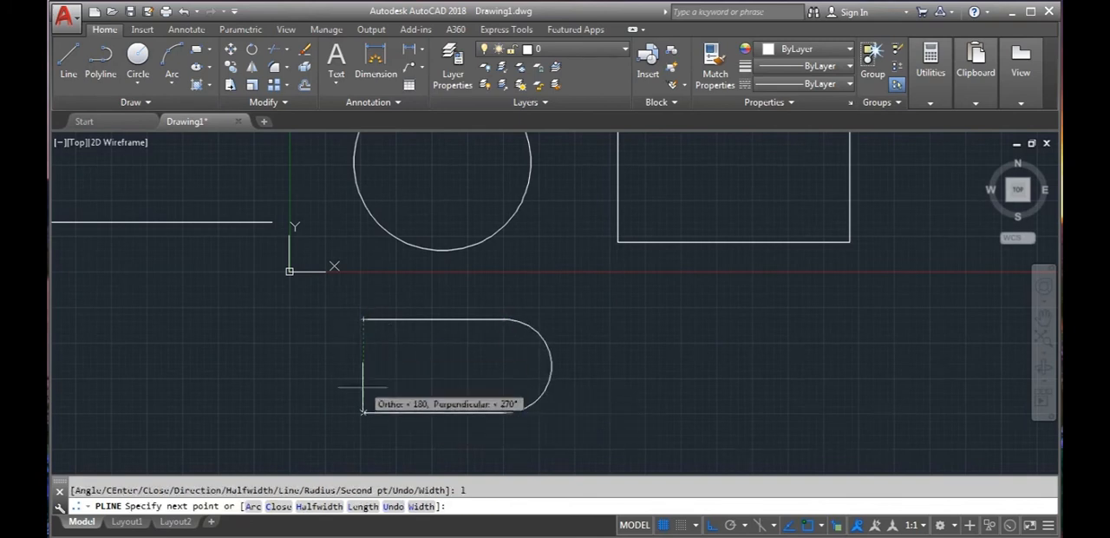
click(363, 413)
text(a)
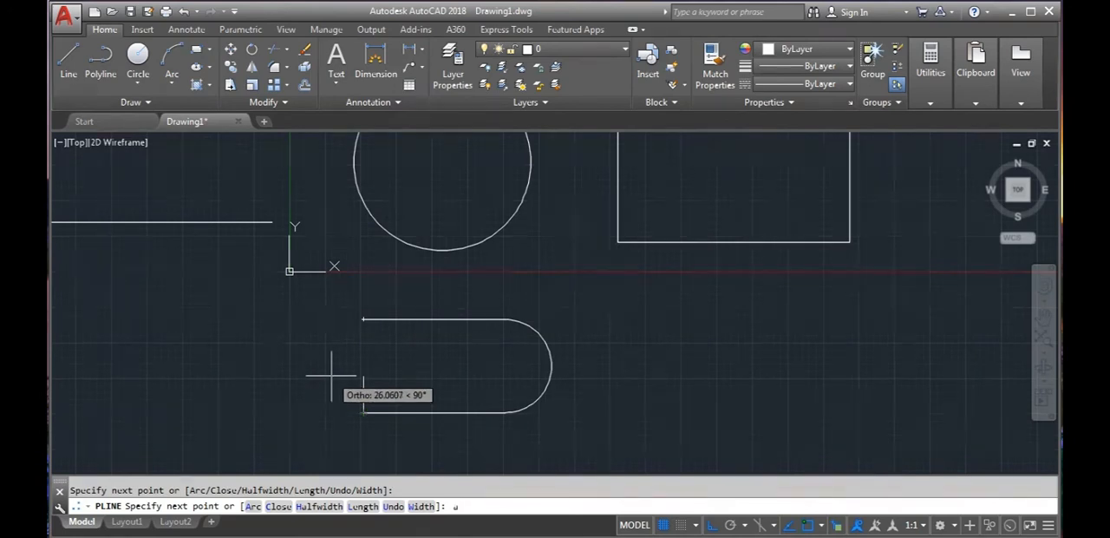
key(Return)
click(364, 319)
key(Return)
scroll(334, 365, down, 3)
middle_drag(355, 380, 381, 397)
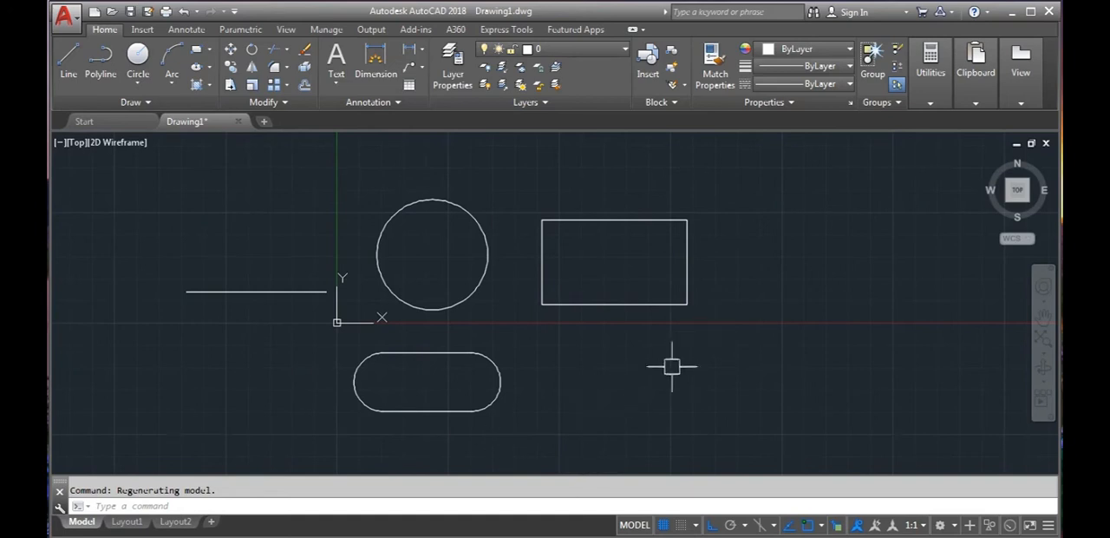
mouse_move(560, 367)
middle_down()
mouse_move(560, 376)
mouse_move(528, 321)
mouse_move(515, 357)
middle_up()
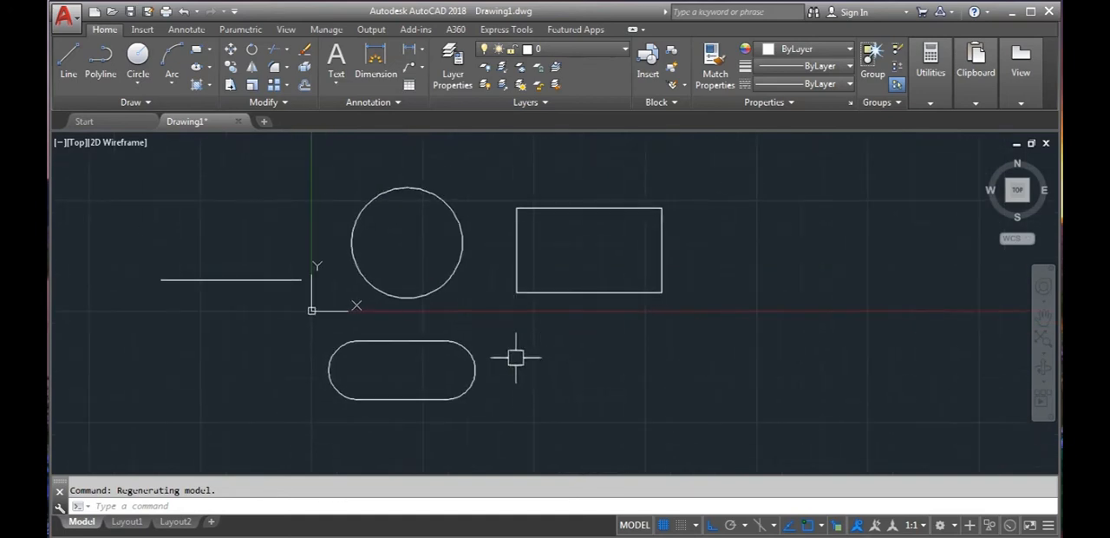
click(282, 280)
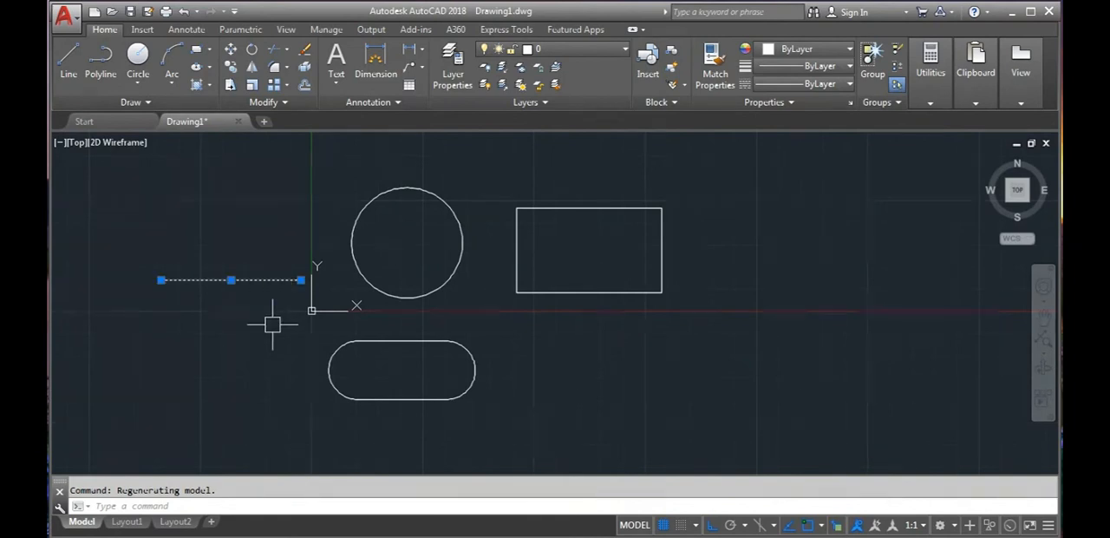
key(Escape)
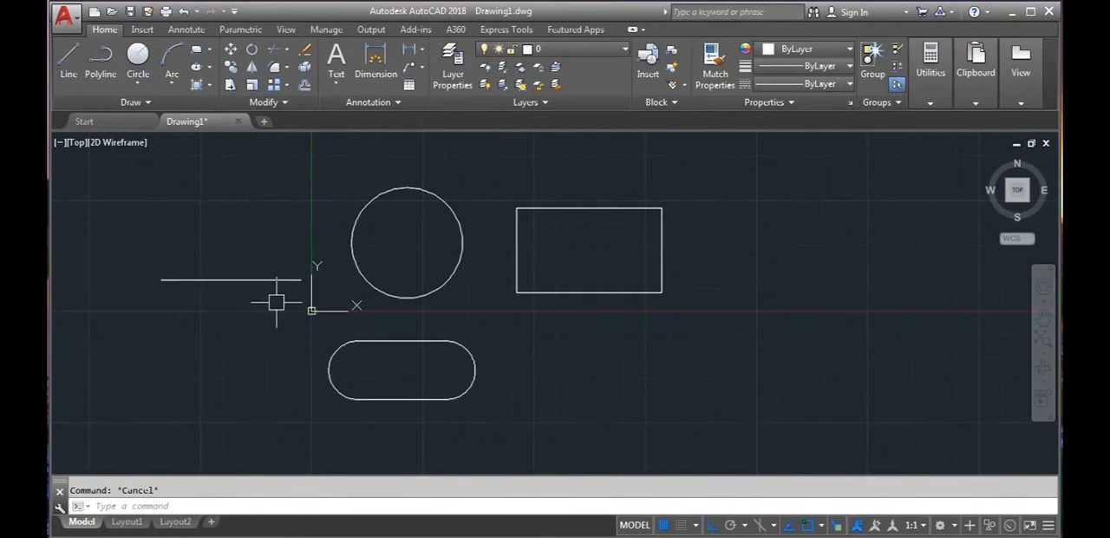
- Draw a vertical line upward from the midpoint of the horizontal line
click(66, 74)
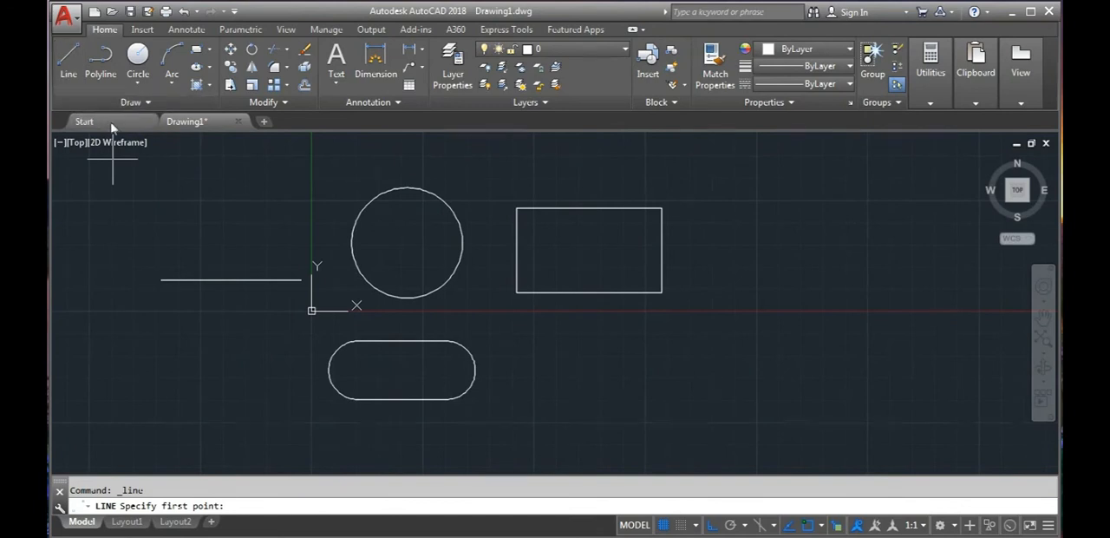
scroll(179, 213, up, 2)
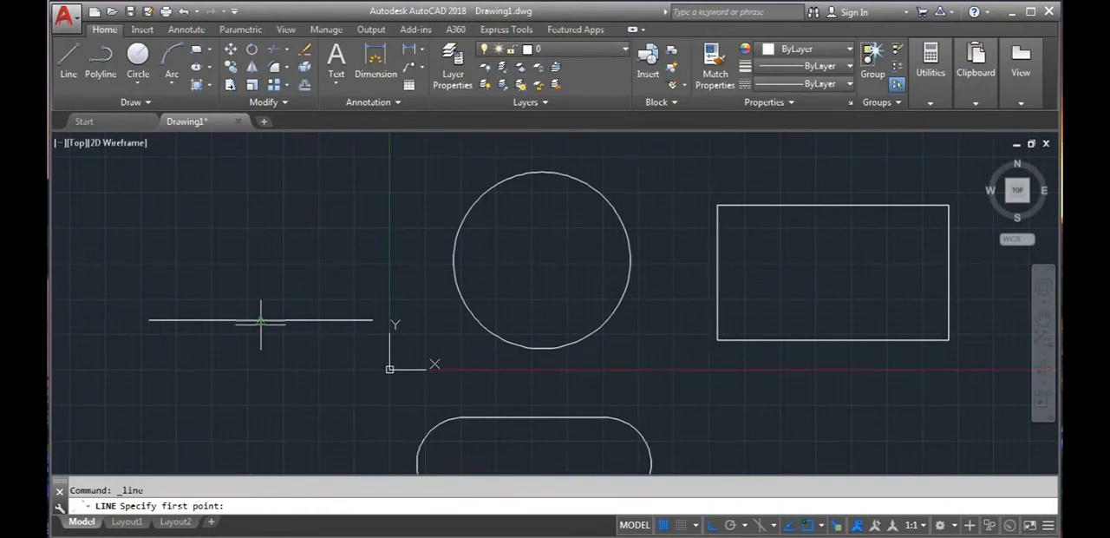
click(261, 320)
click(260, 198)
key(Escape)
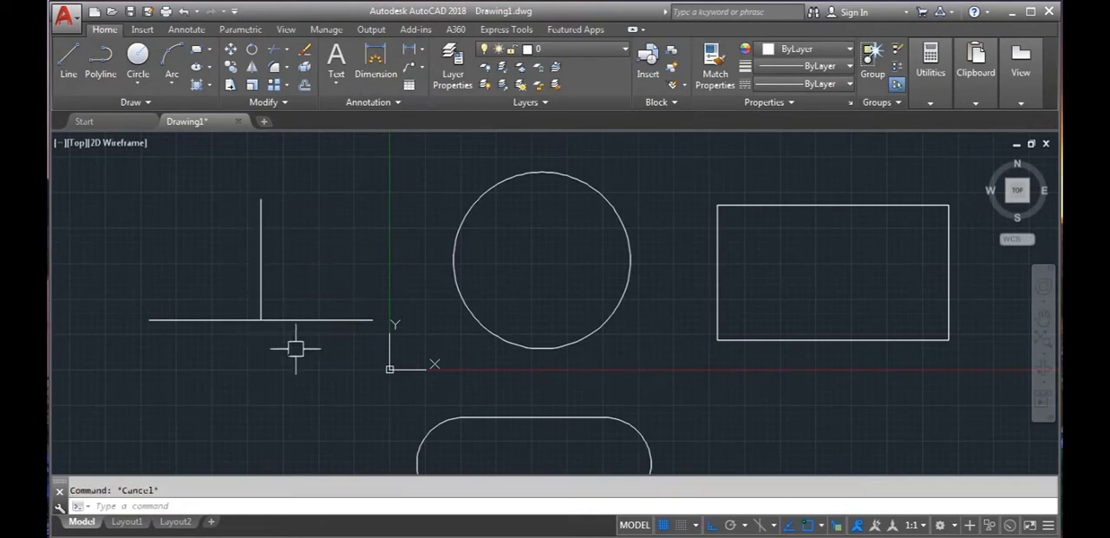
scroll(289, 380, down, 3)
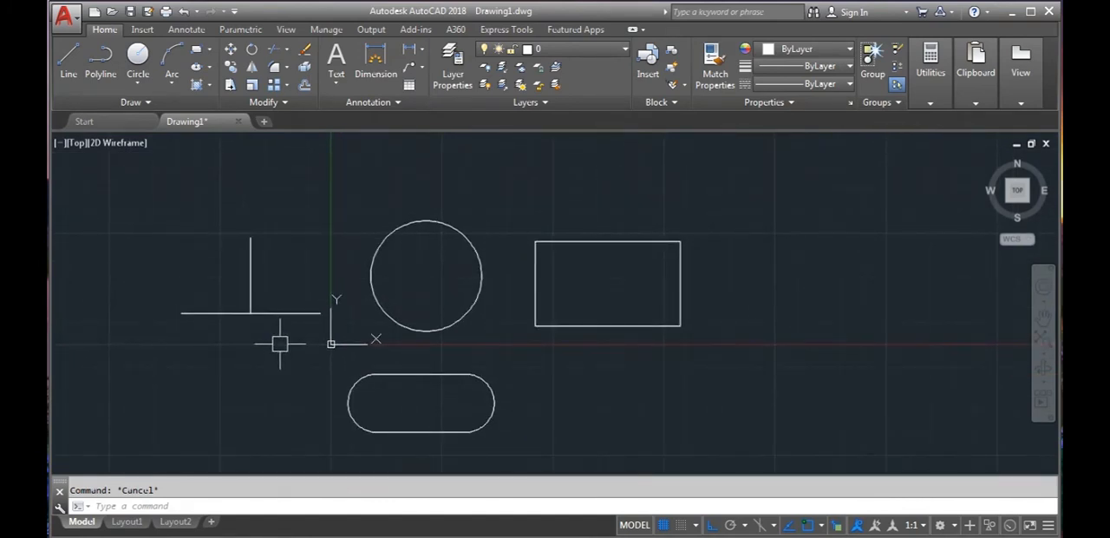
- Disable the Midpoint, Geometric Center, Node and Center object snaps and check the snapping with the Line command without placing a point
text(DS)
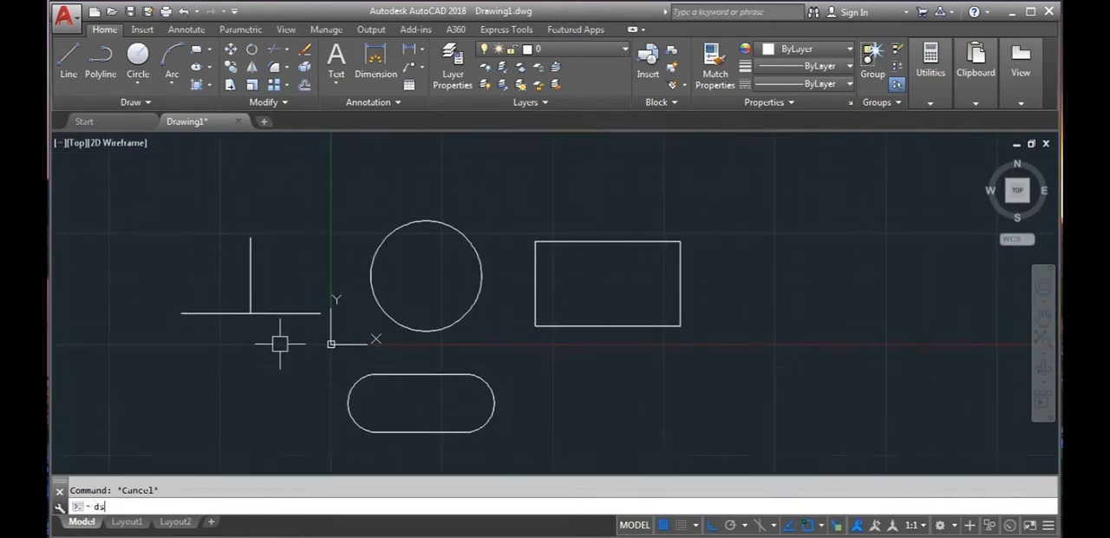
key(Return)
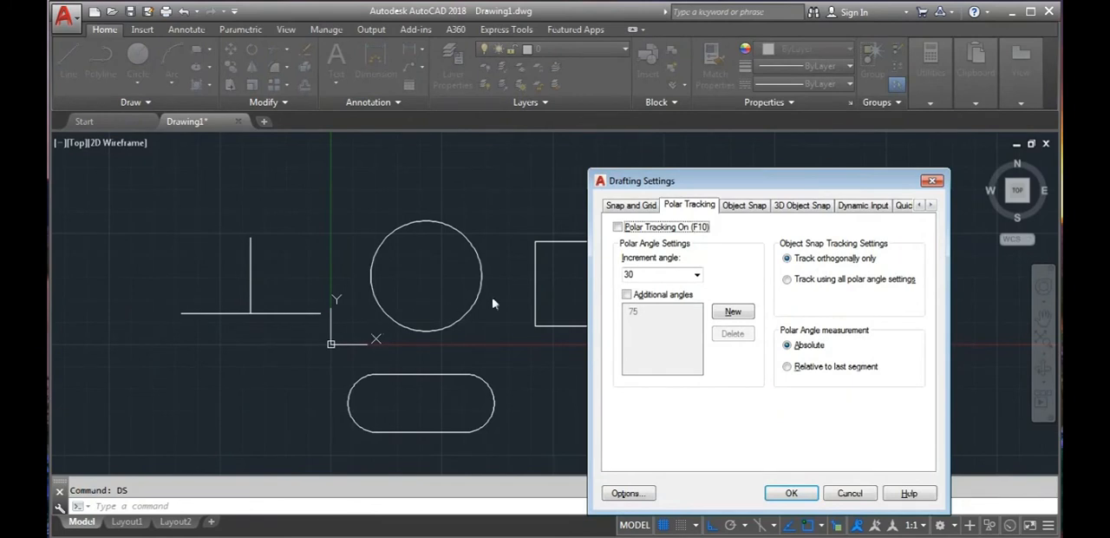
click(744, 204)
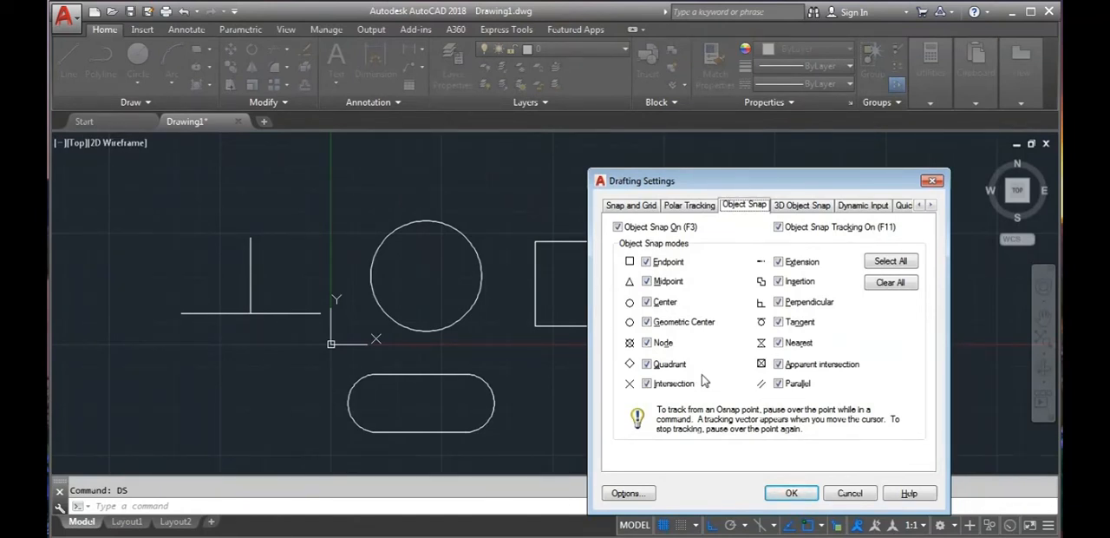
click(646, 281)
click(646, 321)
click(646, 342)
click(646, 302)
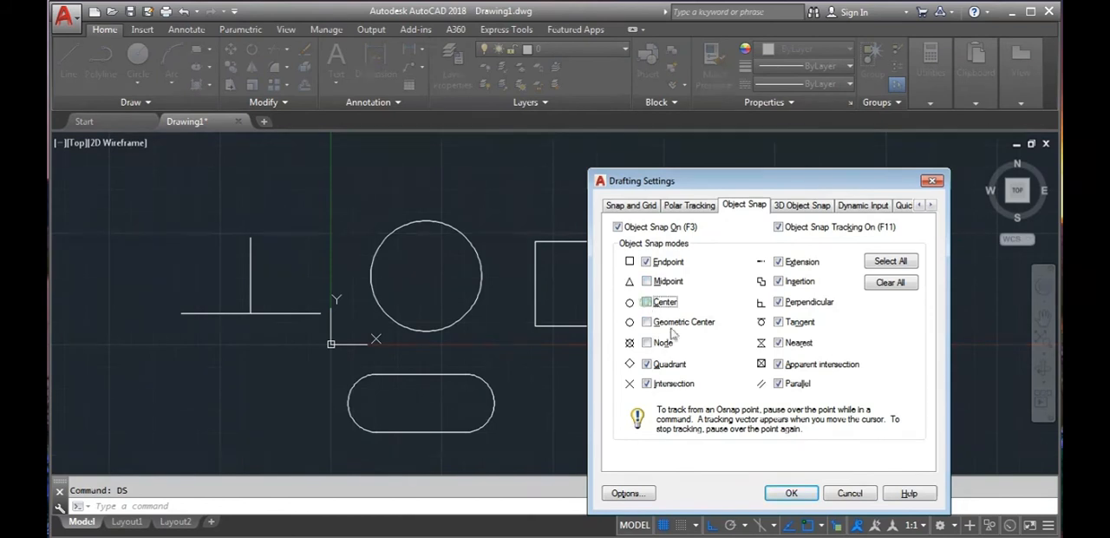
click(791, 492)
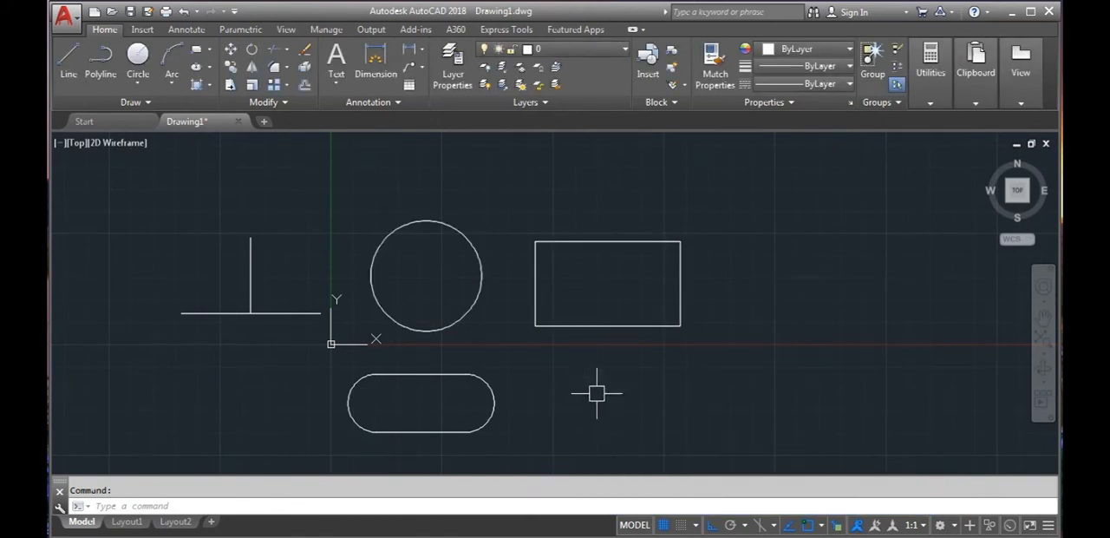
click(70, 57)
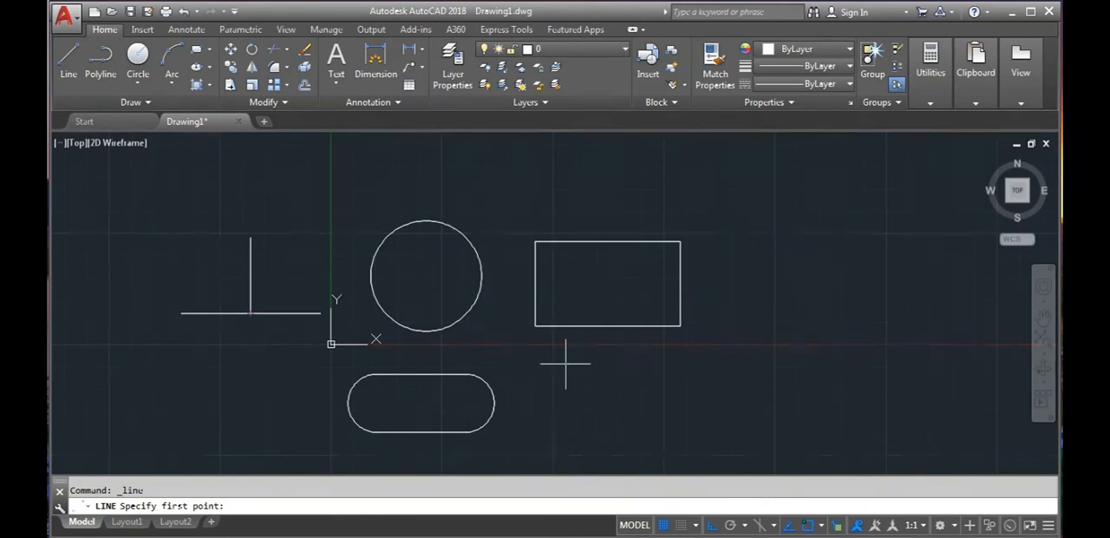
key(Escape)
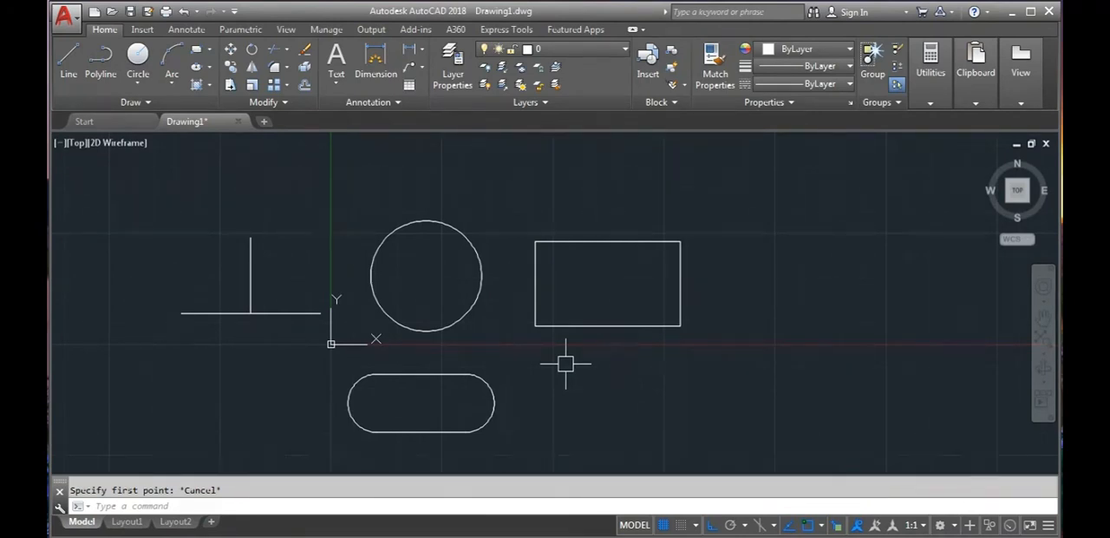
- Enable all object snap modes in Drafting Settings
text(DS)
key(Return)
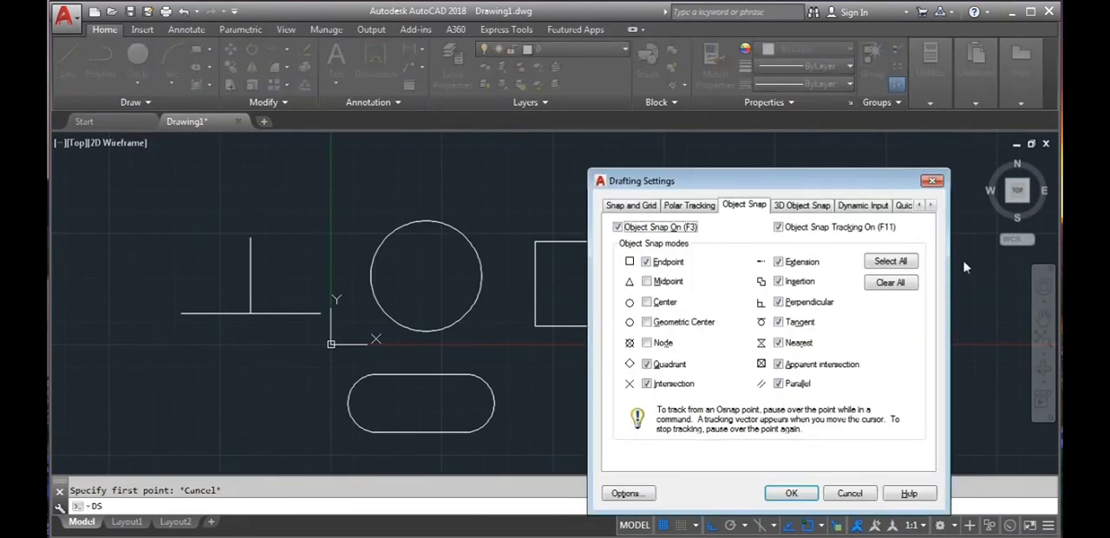
click(889, 262)
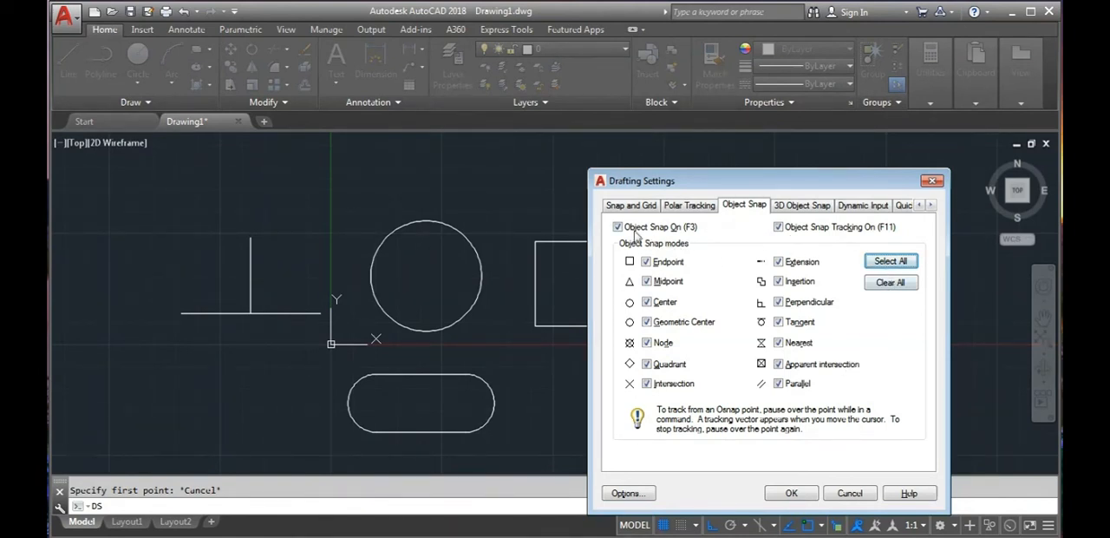
click(791, 492)
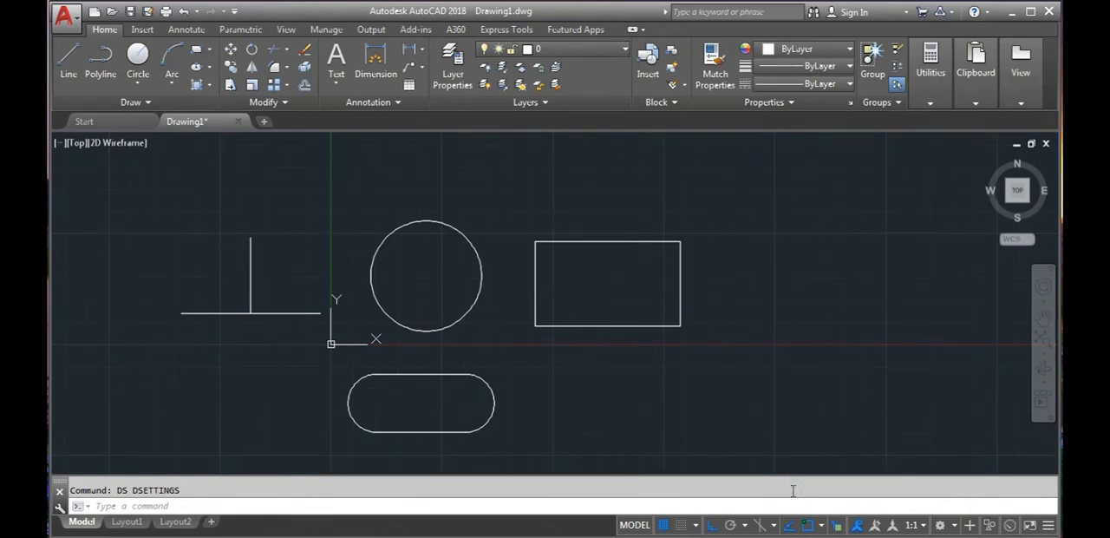
- Draw a vertical line from the circle's center upward past its top edge in Ortho mode
click(72, 74)
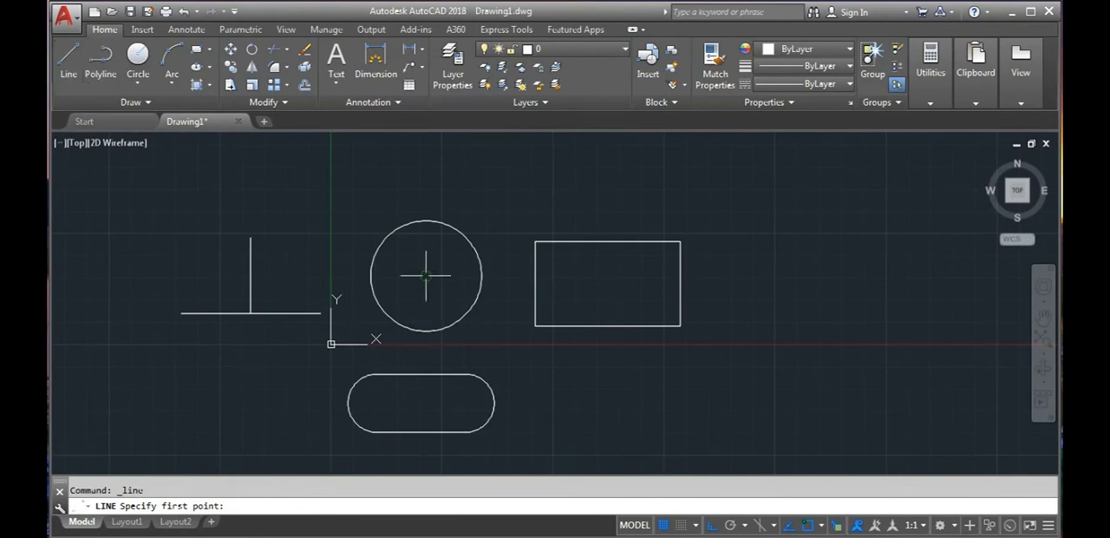
click(427, 277)
click(510, 187)
key(Escape)
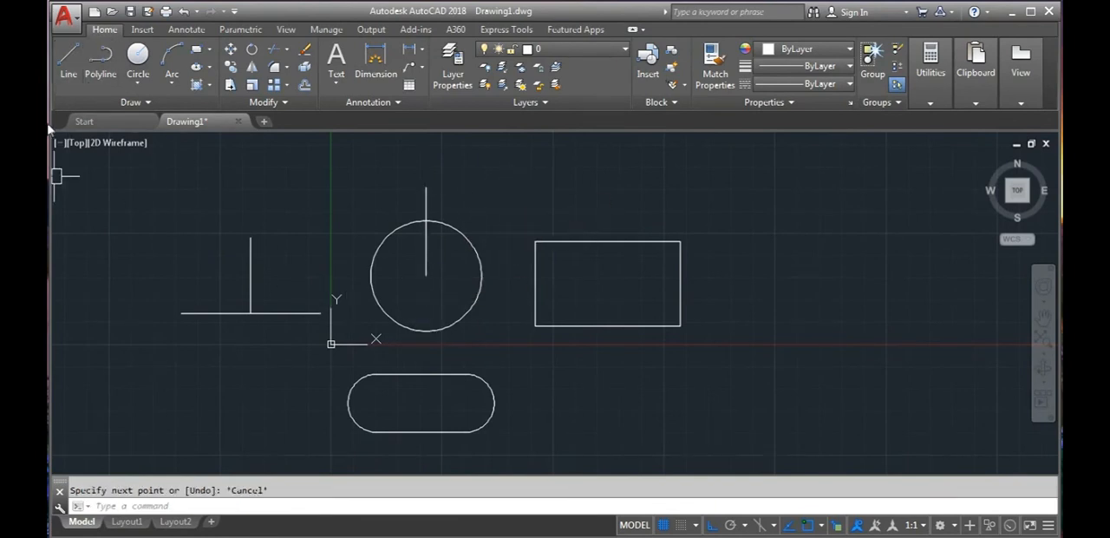
- Draw a vertical line upward from the circle's right quadrant point
click(68, 62)
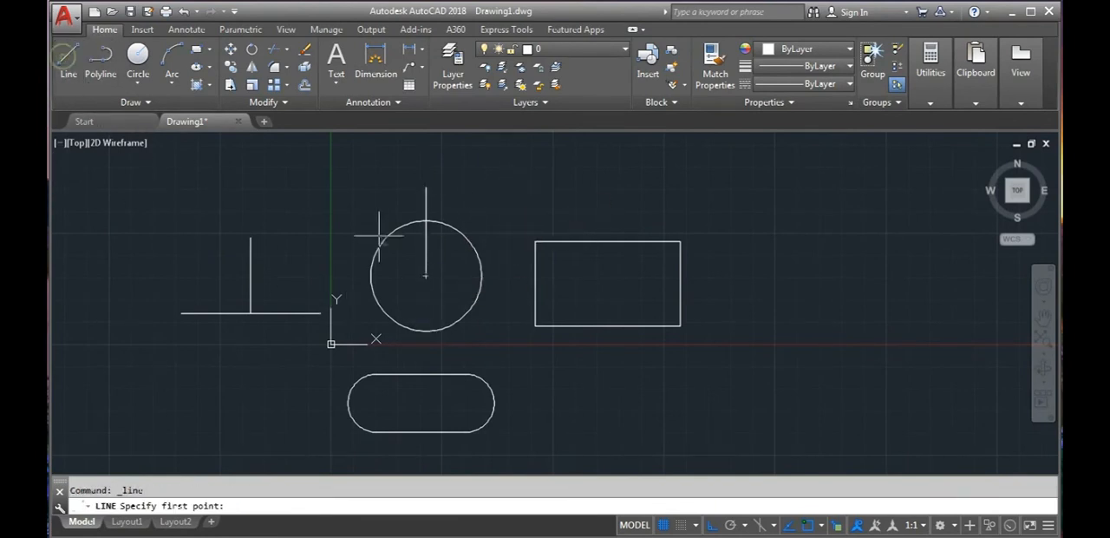
click(479, 277)
click(482, 185)
key(Escape)
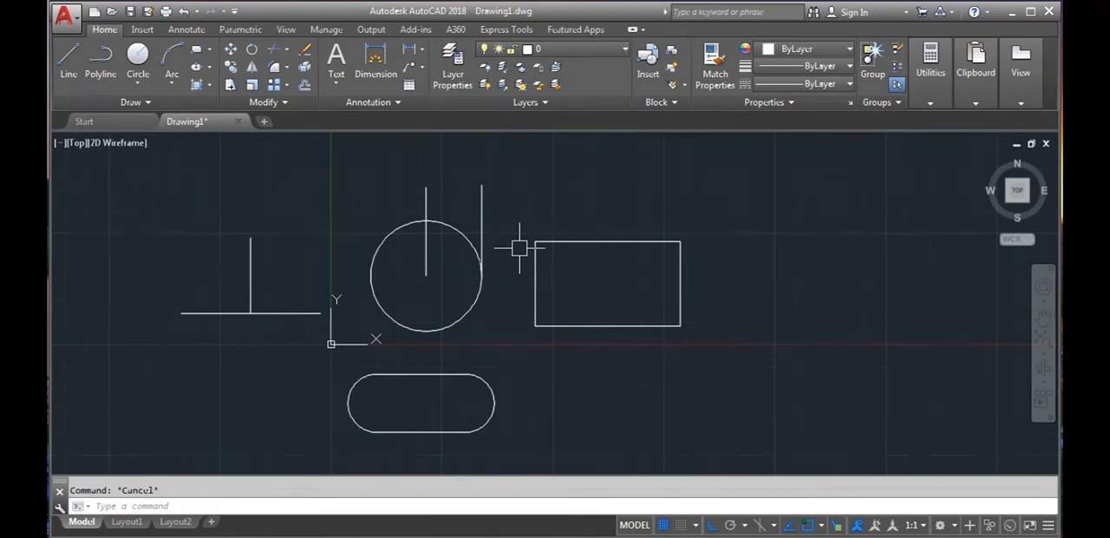
- Review the Snap and Grid, Polar Tracking, Object Snap, 3D Object Snap and Dynamic Input options in Drafting Settings
text(ds)
key(Return)
click(631, 205)
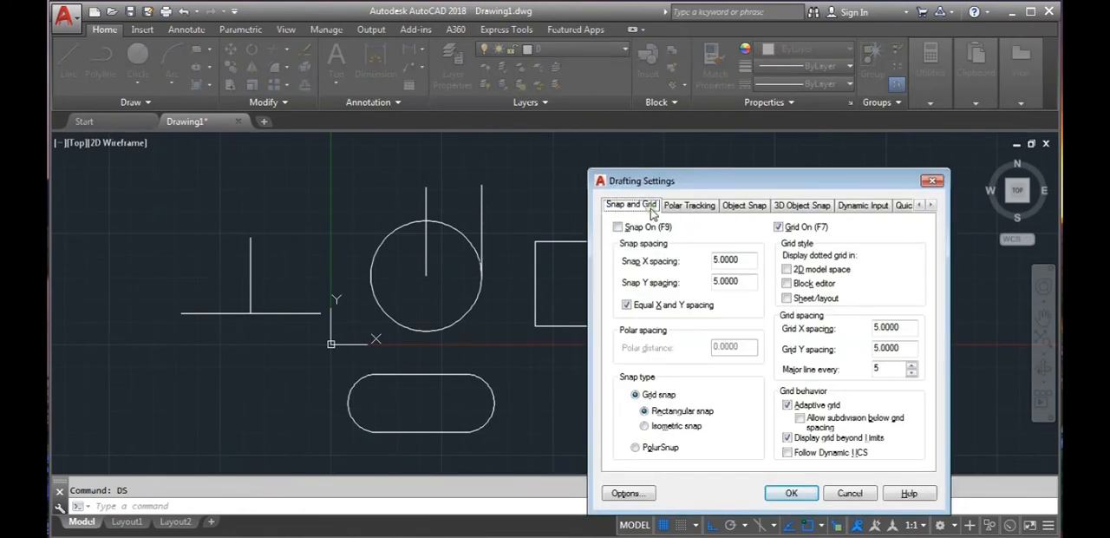
click(689, 205)
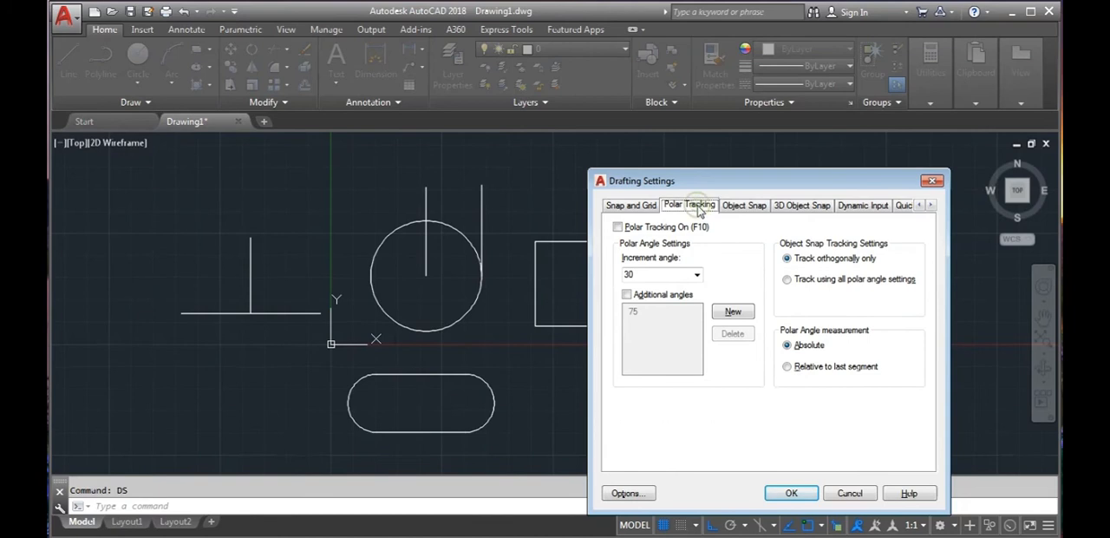
click(743, 208)
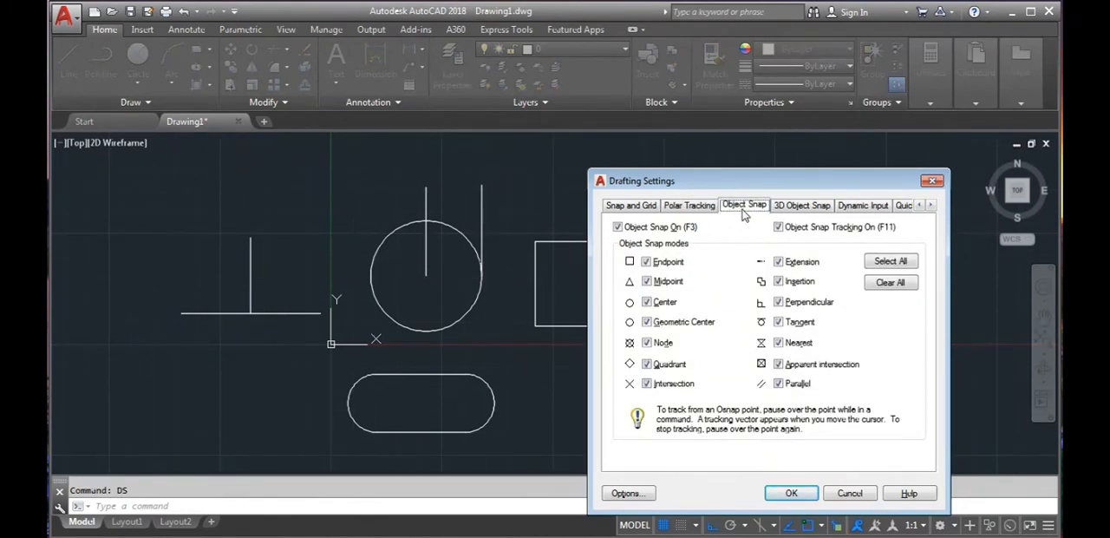
click(783, 206)
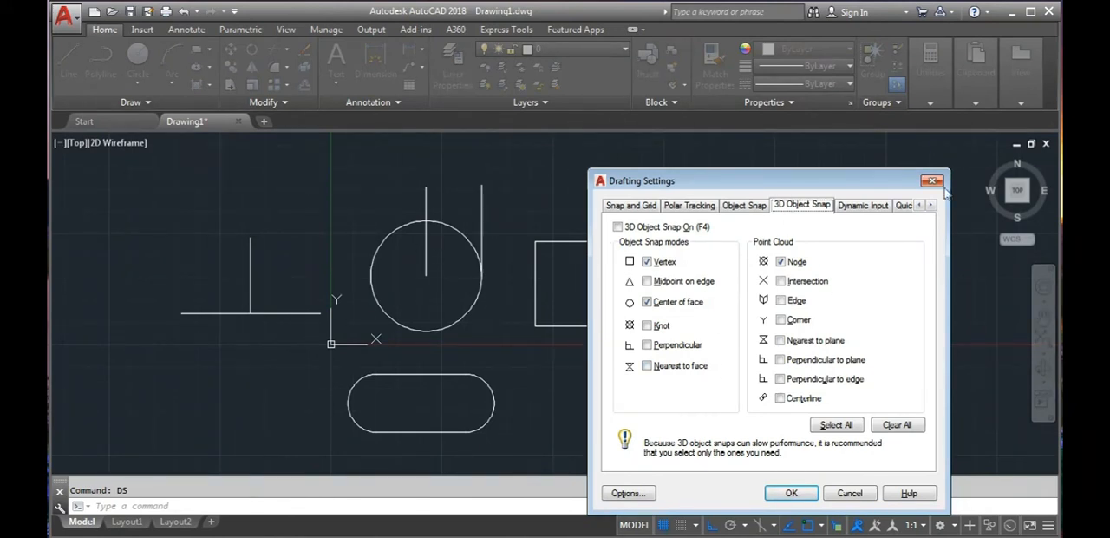
click(855, 208)
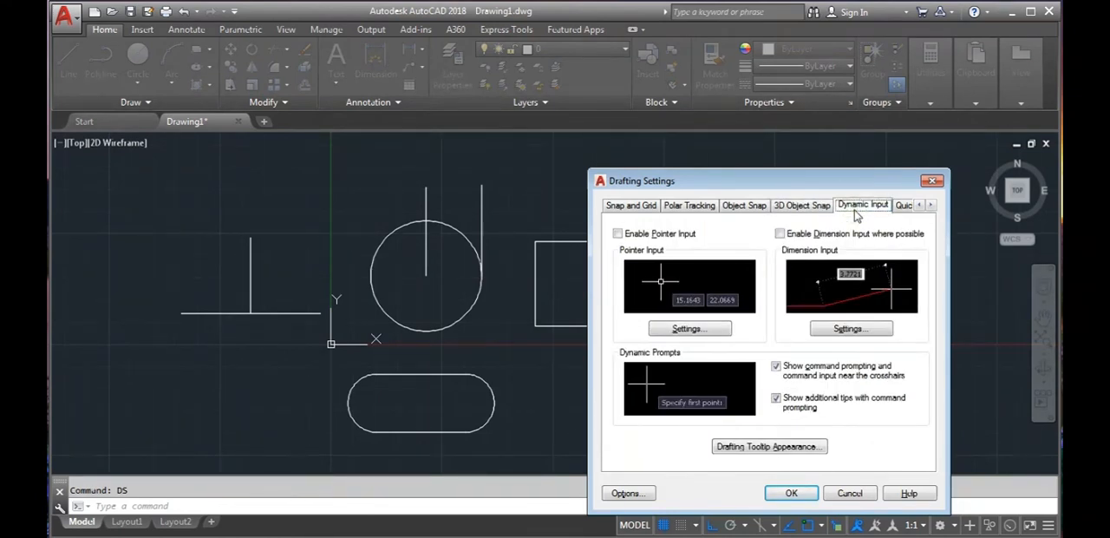
click(789, 493)
- Try a horizontal line below the rectangle with dynamic input off, cancelling before placing its end point
middle_drag(717, 411, 598, 393)
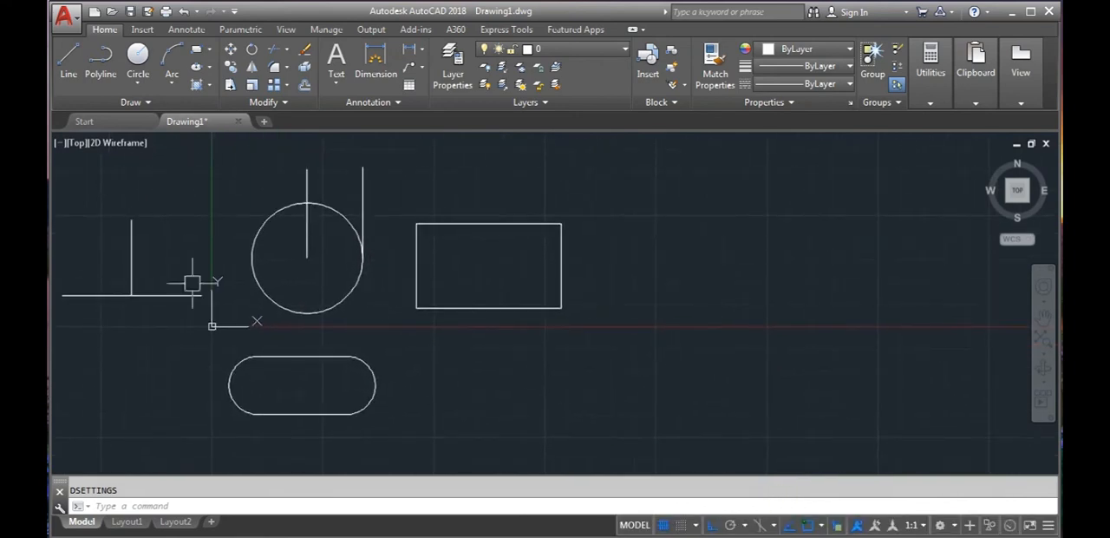
click(69, 68)
click(542, 370)
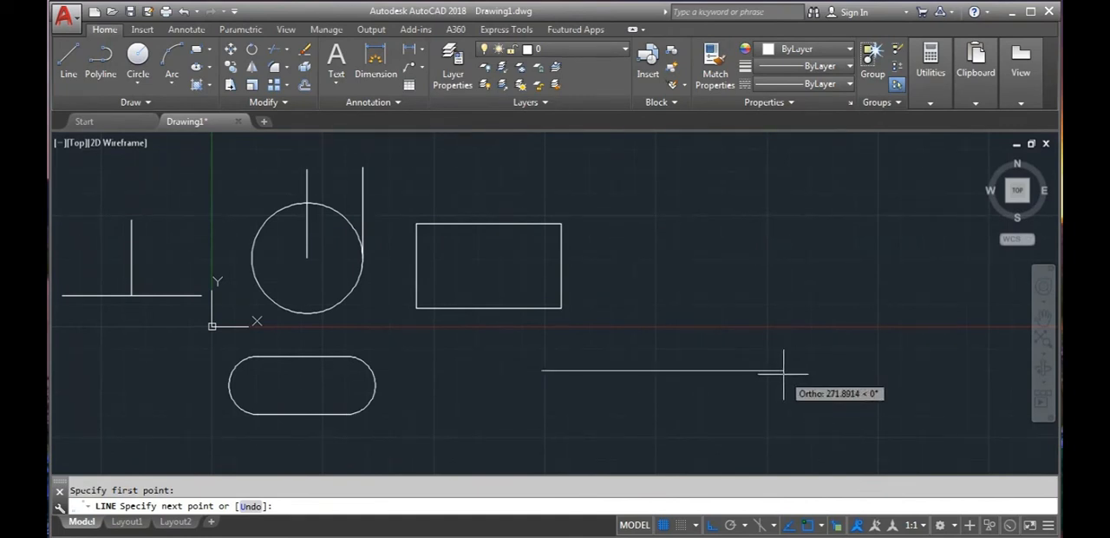
key(Escape)
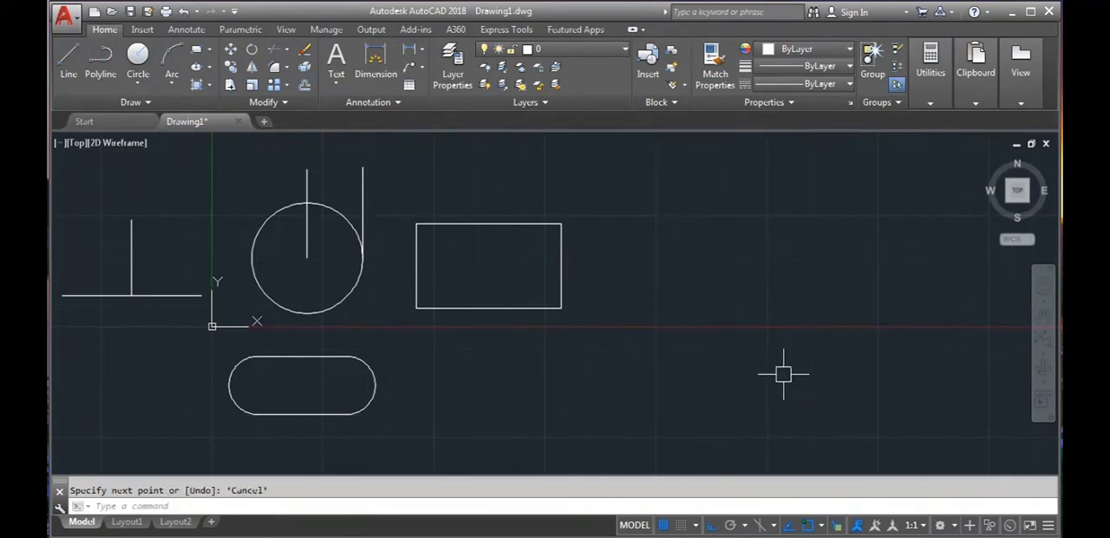
- Enable Pointer Input and Dimension Input where possible in the dynamic input settings
text(DS)
key(Return)
click(618, 234)
click(630, 236)
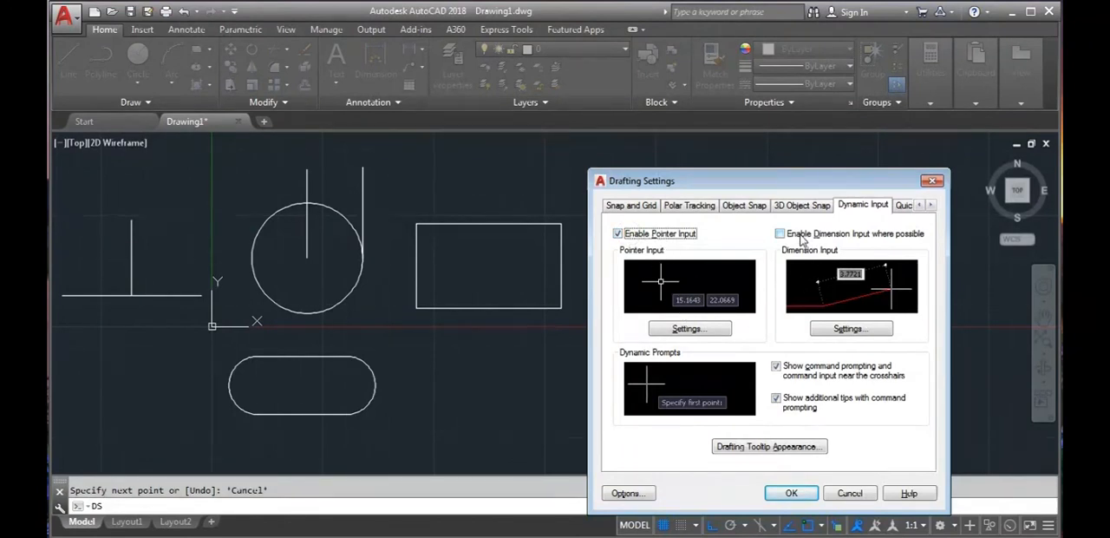
click(824, 234)
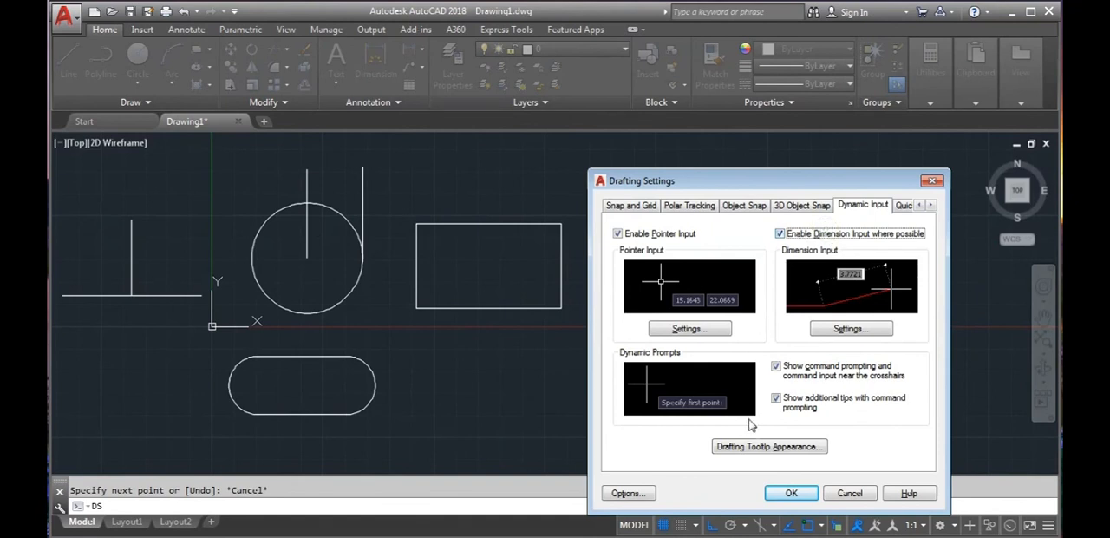
click(791, 493)
- Draw a horizontal line 200 units long to the lower right of the rectangle using dynamic input
click(64, 61)
click(624, 338)
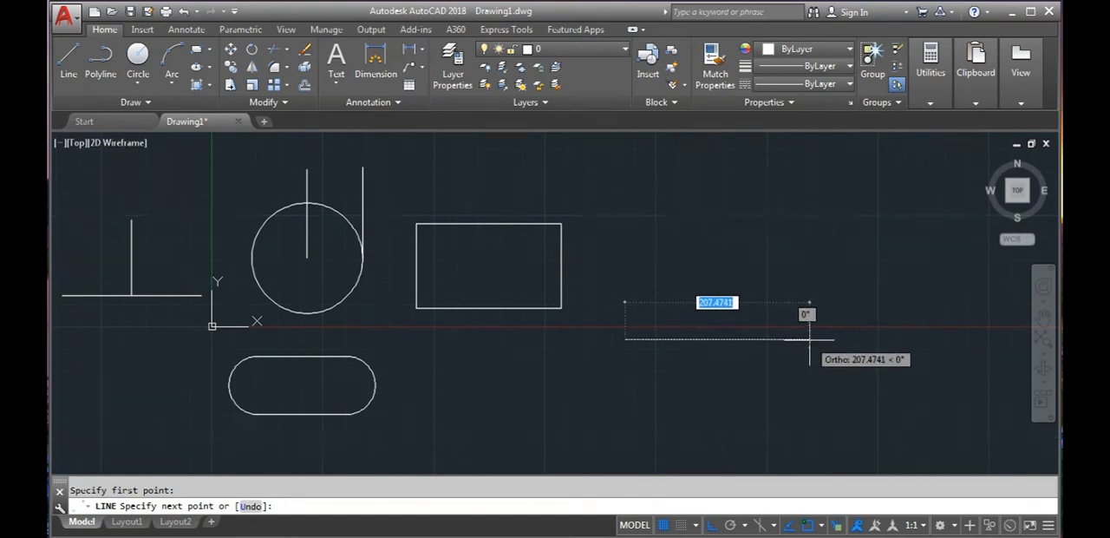
text(200)
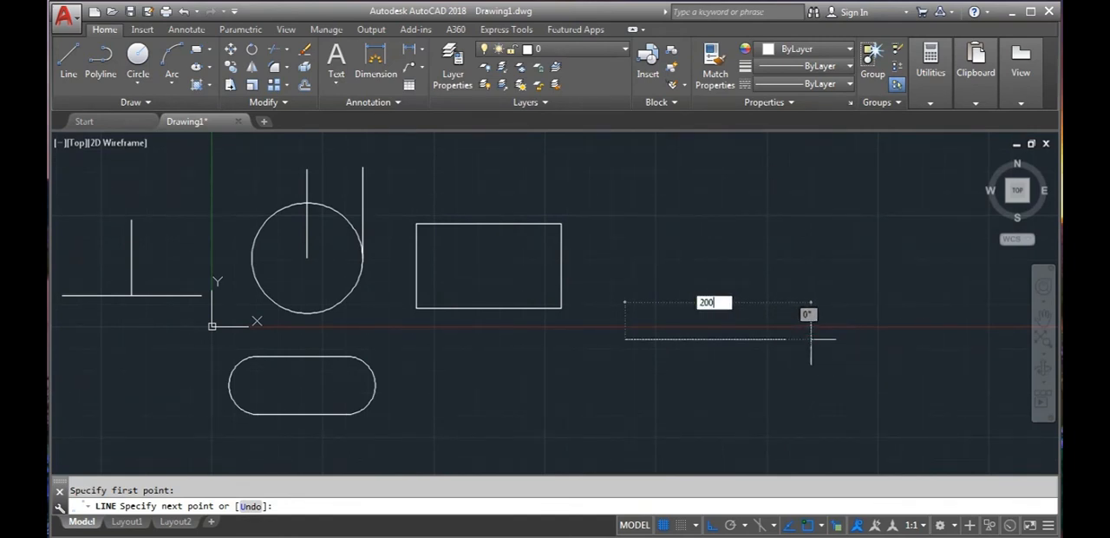
key(Return)
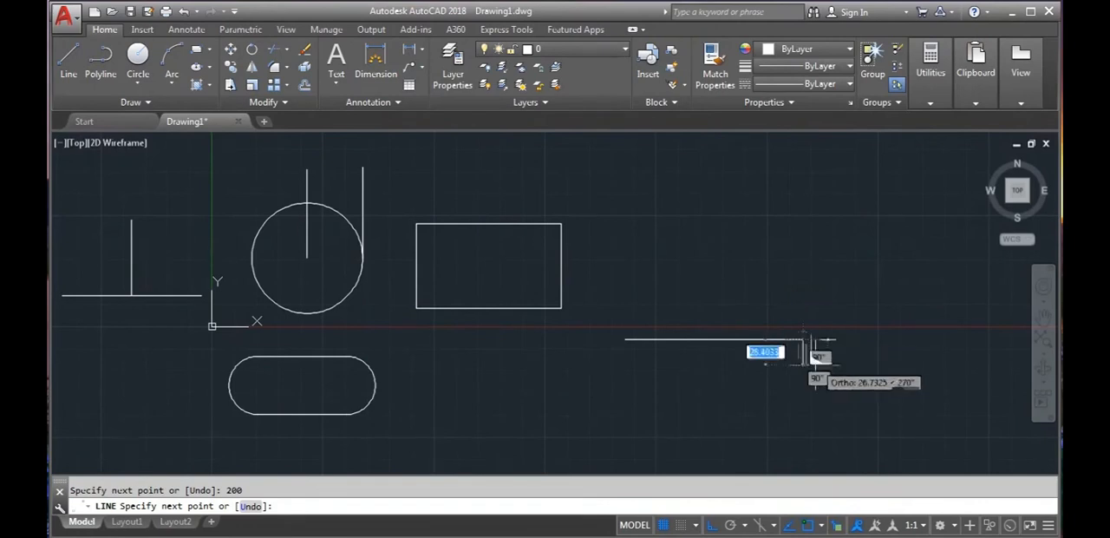
key(Escape)
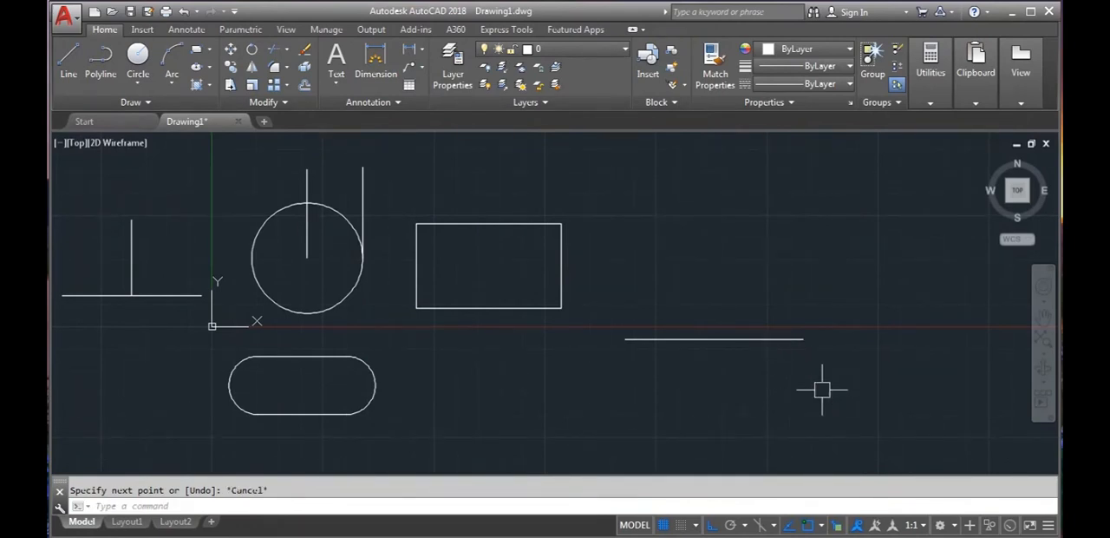
- Examine the Selection Cycling options in Drafting Settings
text(ds)
key(Return)
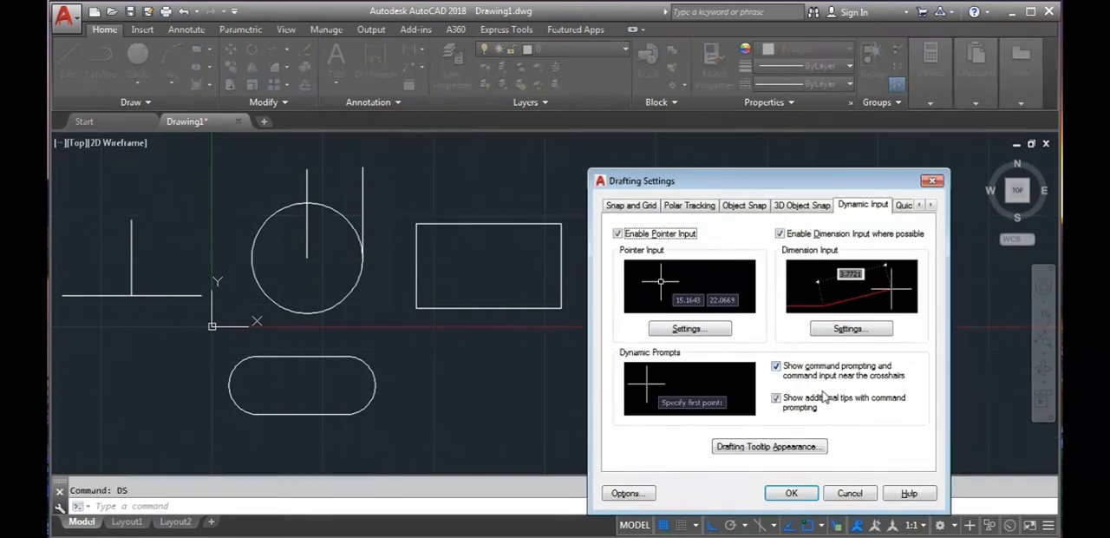
click(931, 205)
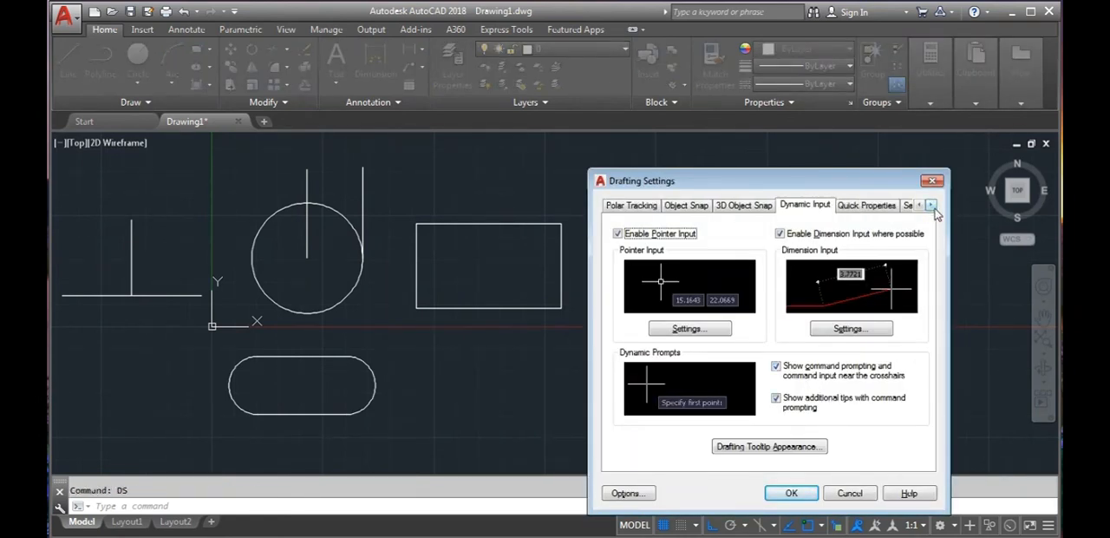
click(931, 205)
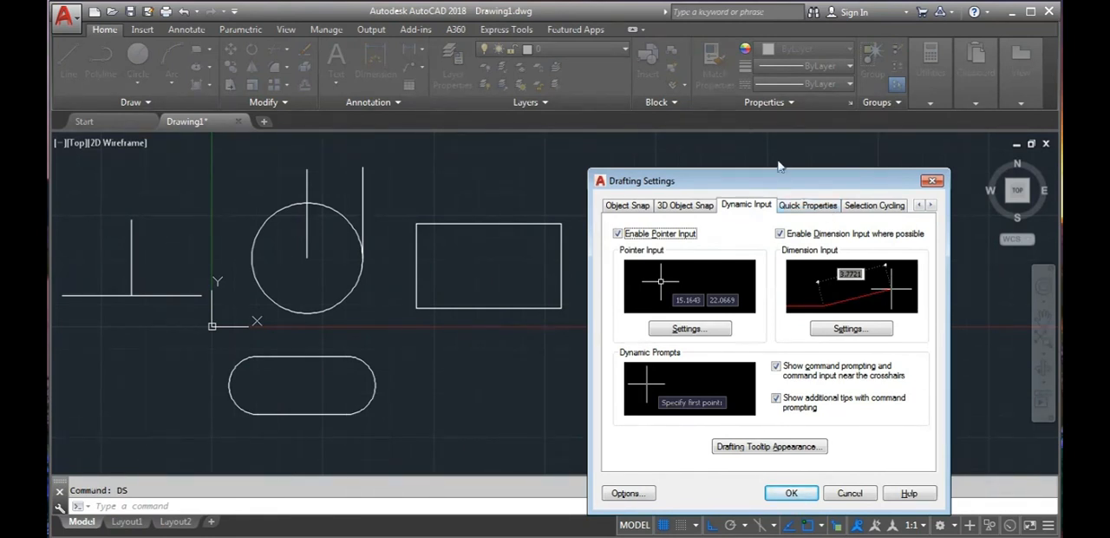
click(875, 205)
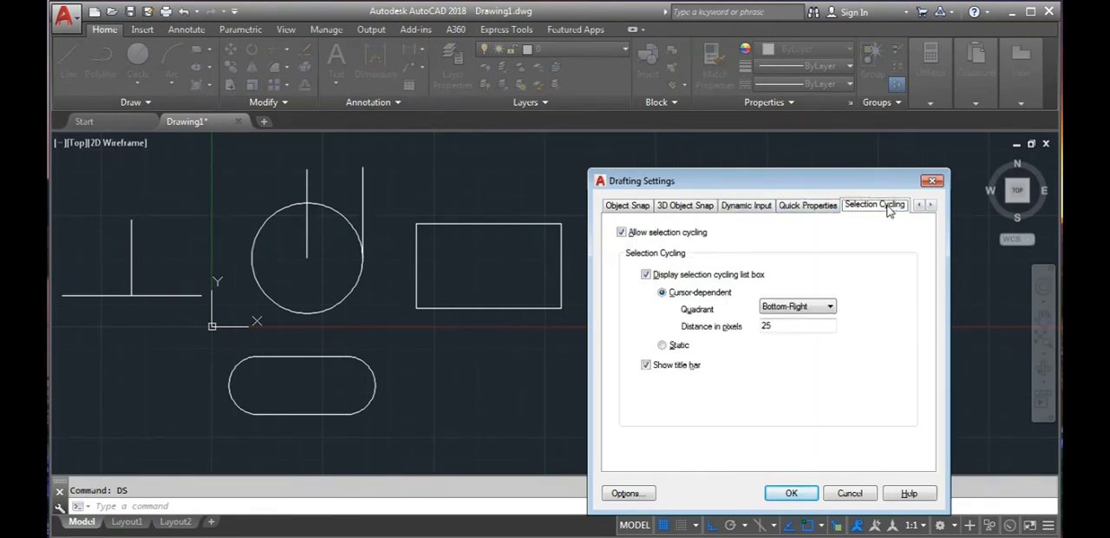
click(790, 493)
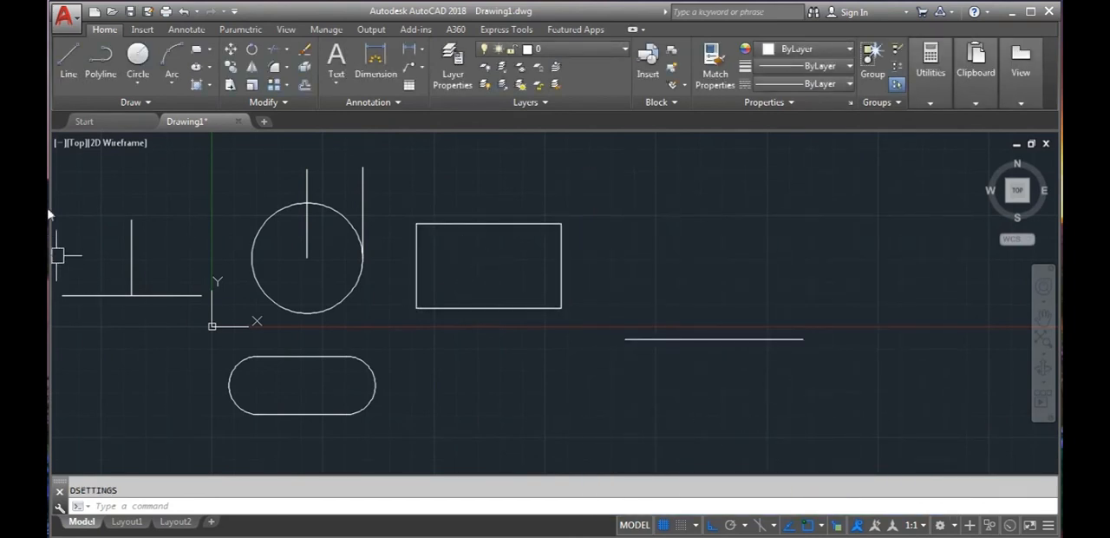
- Draw a shorter horizontal line on top of the 200-unit line, starting from its left endpoint
click(68, 61)
click(624, 339)
click(767, 339)
key(Escape)
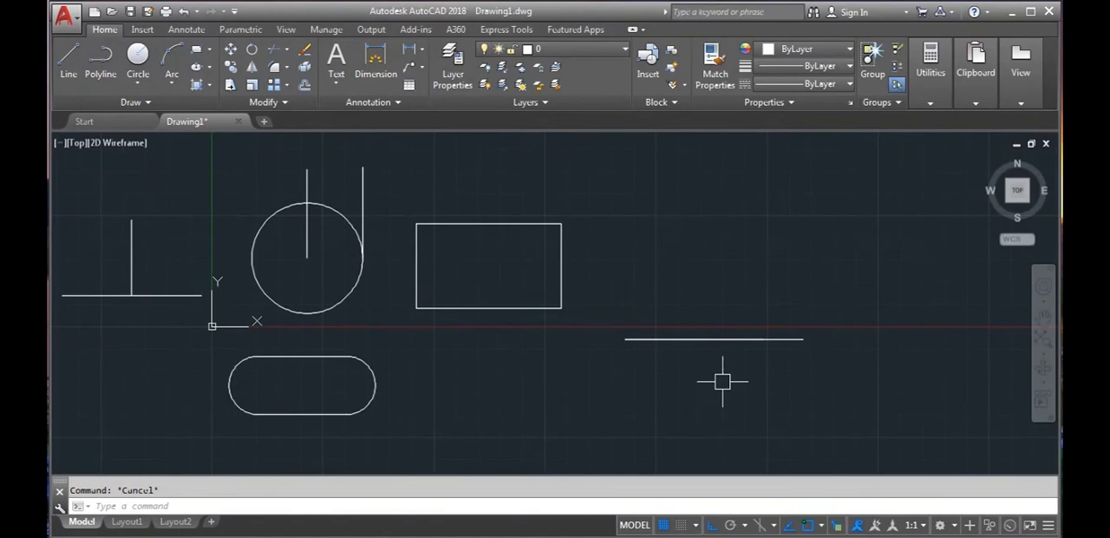
- Turn selection cycling off and allow it again in Drafting Settings
click(835, 525)
text(DS)
key(Return)
click(634, 234)
click(789, 493)
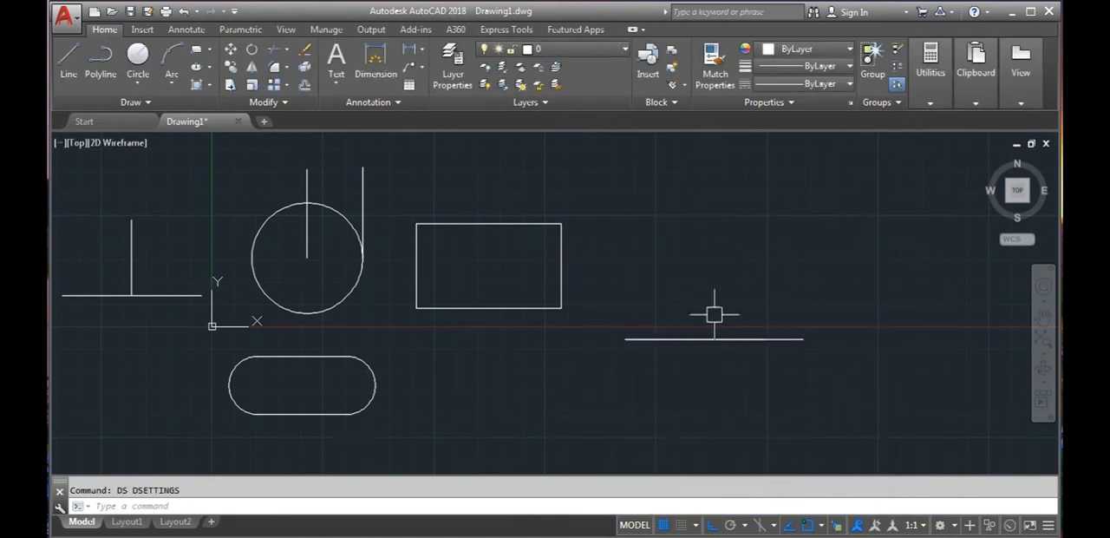
- Turn selection cycling off, test selecting one of the overlapping horizontal lines, and clear the selection
click(835, 524)
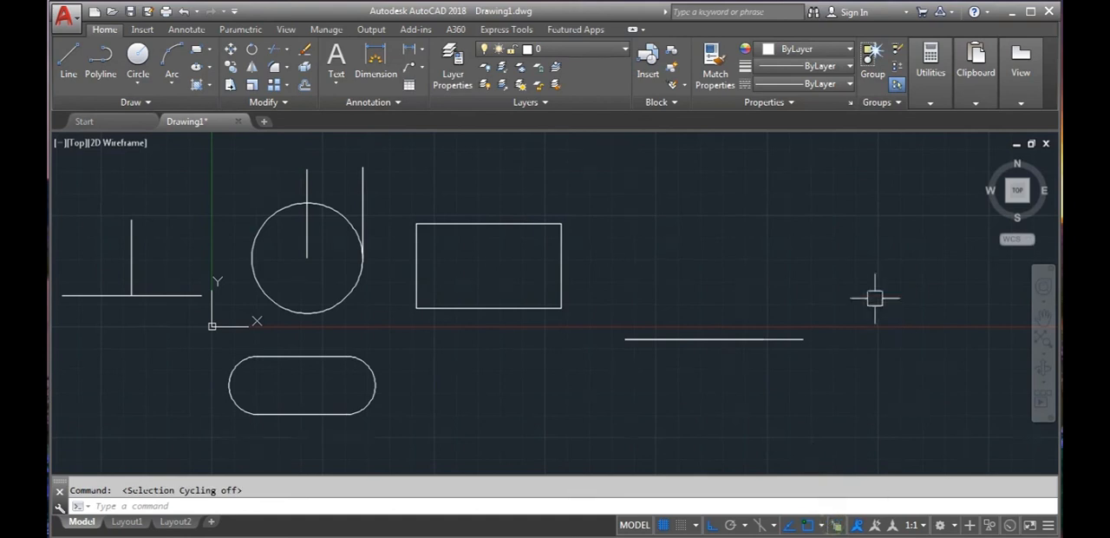
click(731, 338)
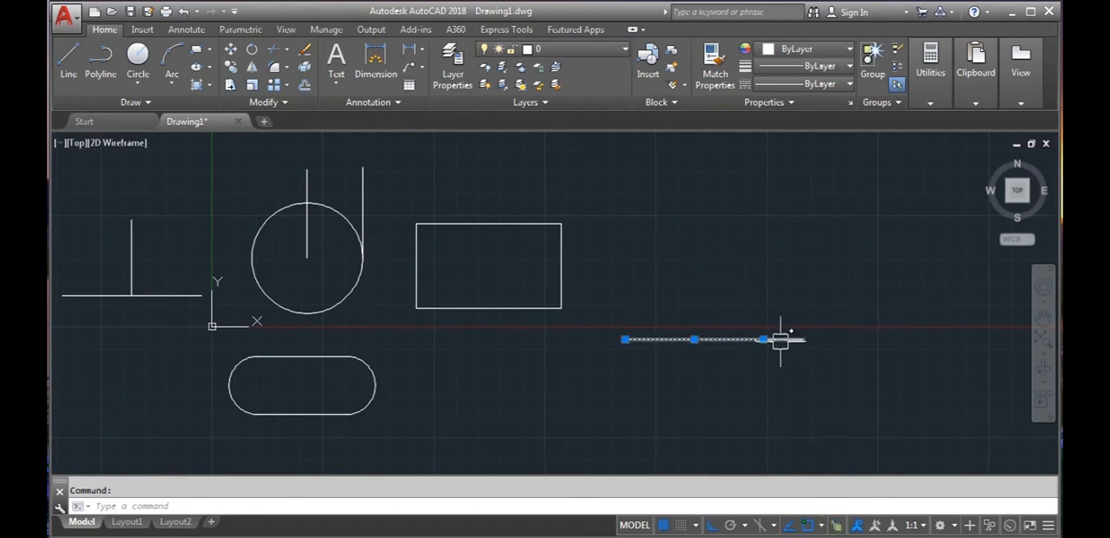
key(Escape)
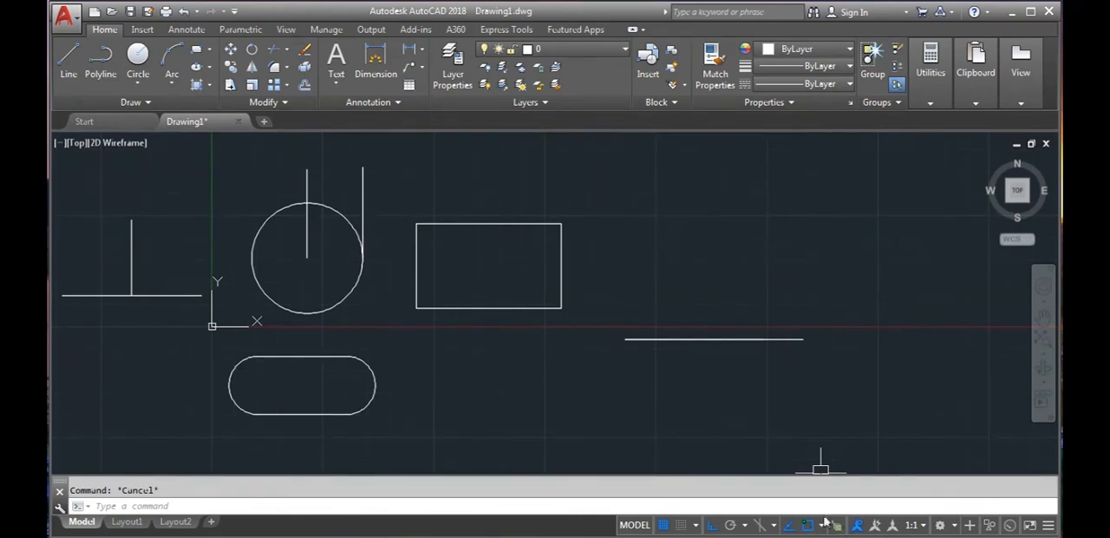
- View the status bar's customization list and turn on Allow selection cycling in Drafting Settings
click(1049, 526)
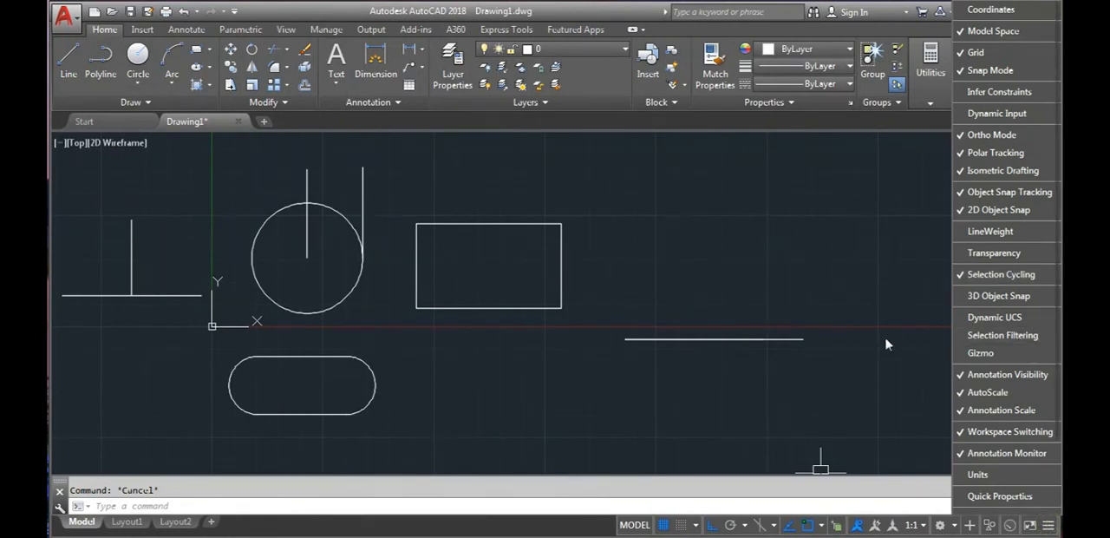
text(ds)
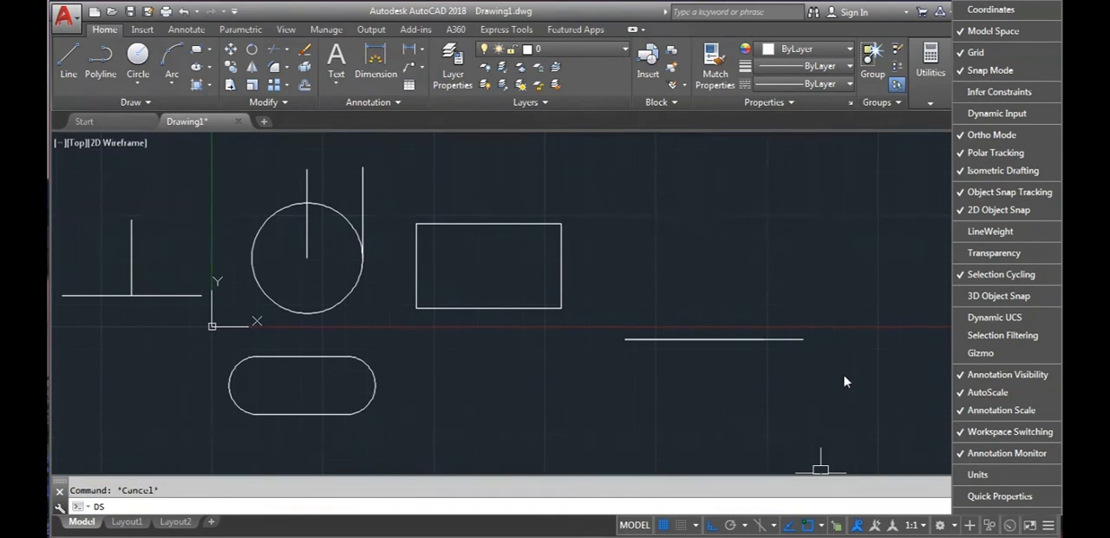
key(Return)
click(647, 234)
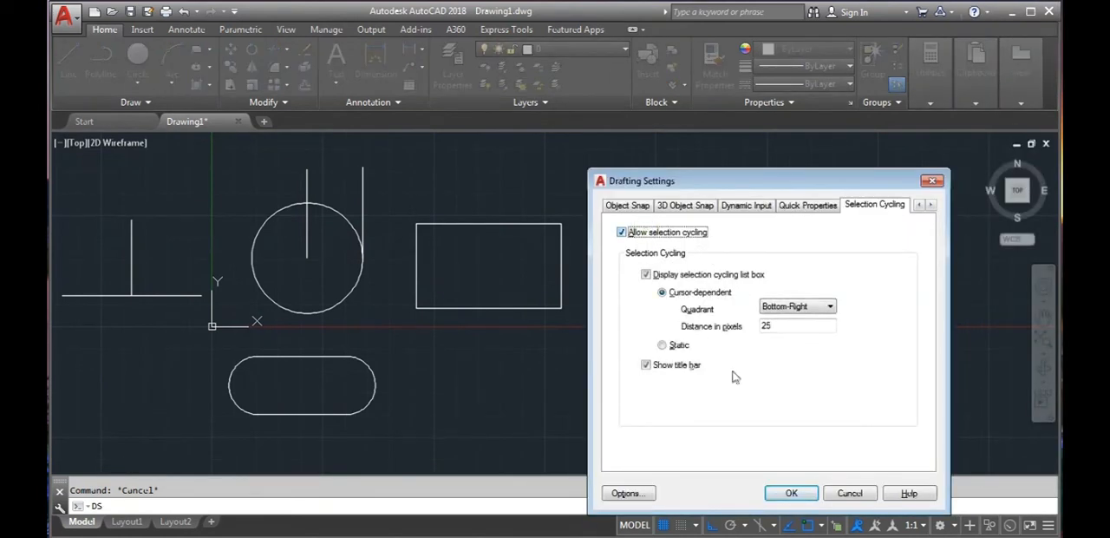
click(791, 493)
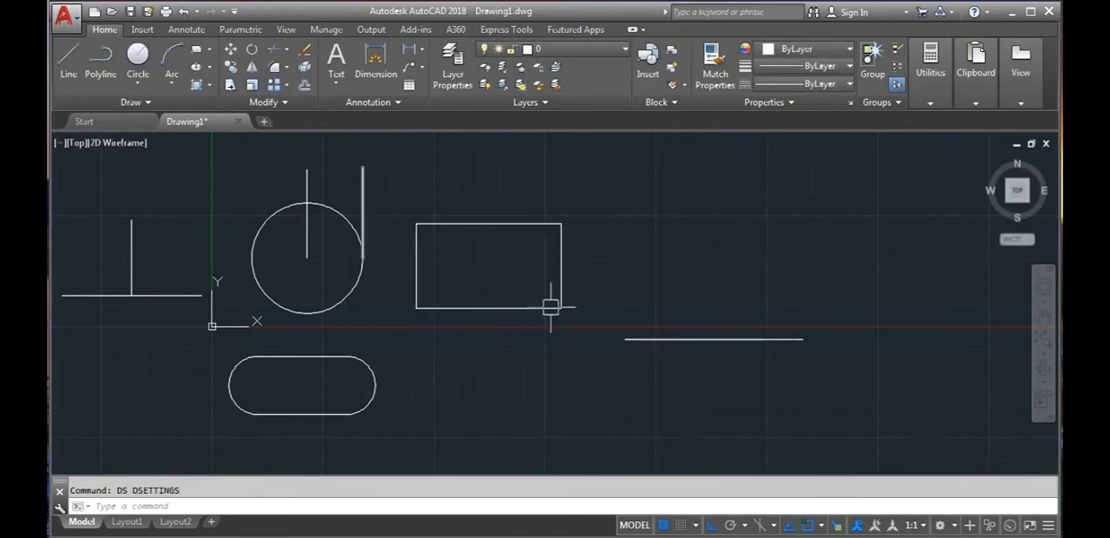
- Pick the longer of the two overlapping horizontal lines through the selection cycling list and delete it
click(684, 335)
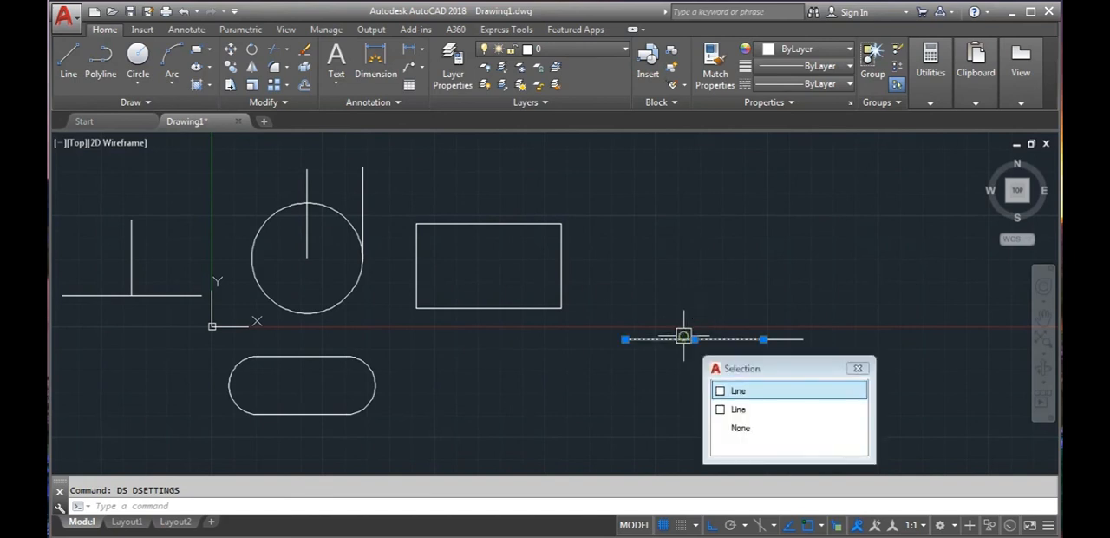
click(723, 408)
key(Delete)
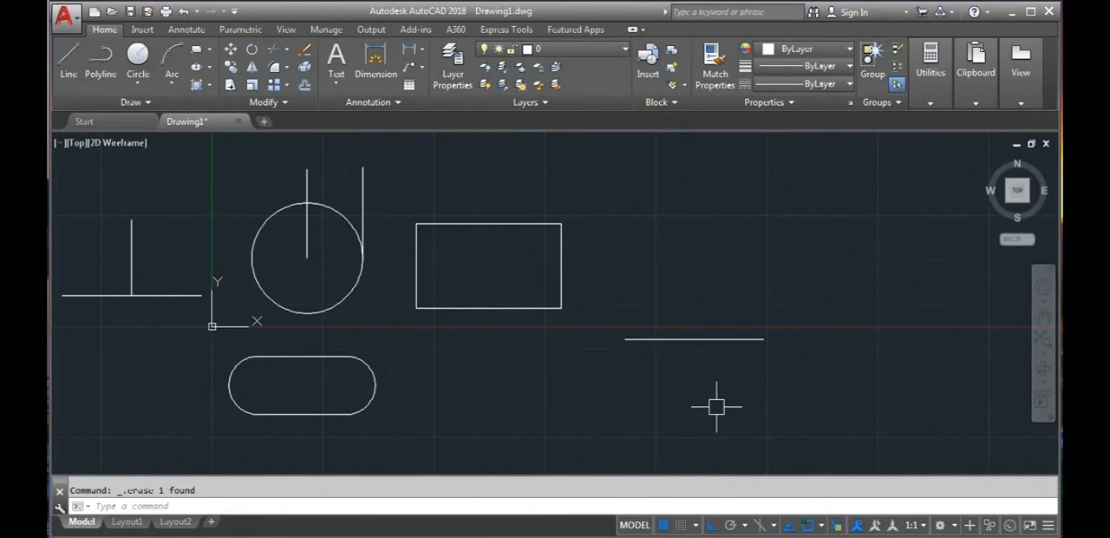
- Review the Snap and Grid options in Drafting Settings, switching the grid off and back on before accepting the settings
text(DS)
key(Return)
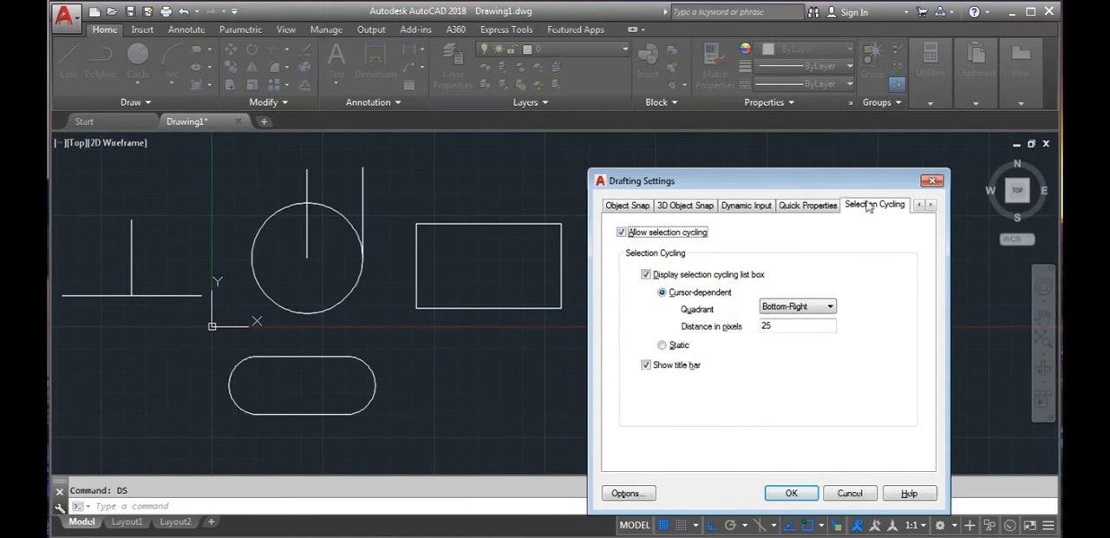
click(919, 205)
click(919, 205)
click(612, 205)
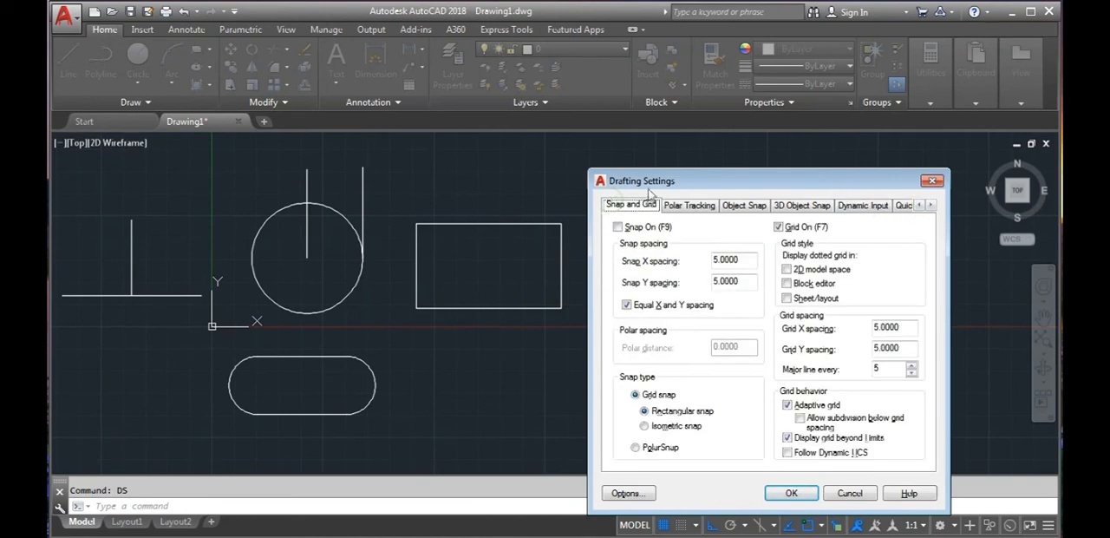
drag(653, 186, 633, 117)
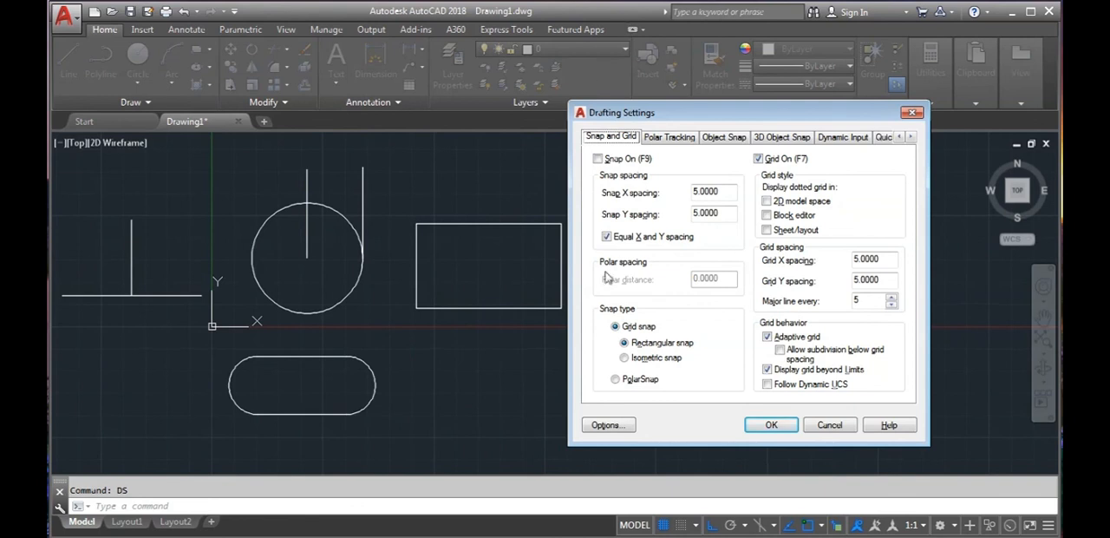
click(758, 158)
click(758, 159)
click(771, 424)
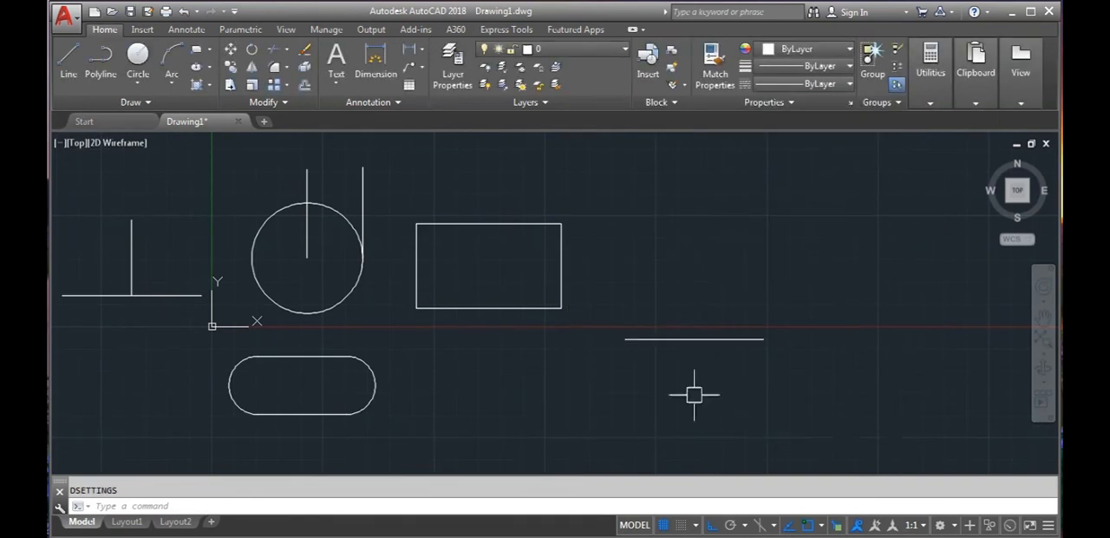